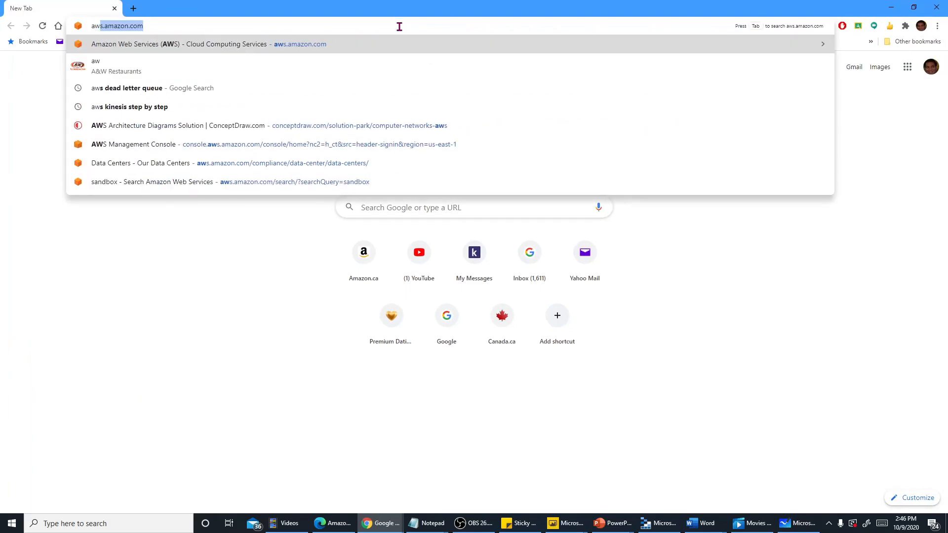
# Go to aws.amazon.com, sign in to the console and open the Simple Queue Service found by searching for sqs
pyautogui.press('Return')
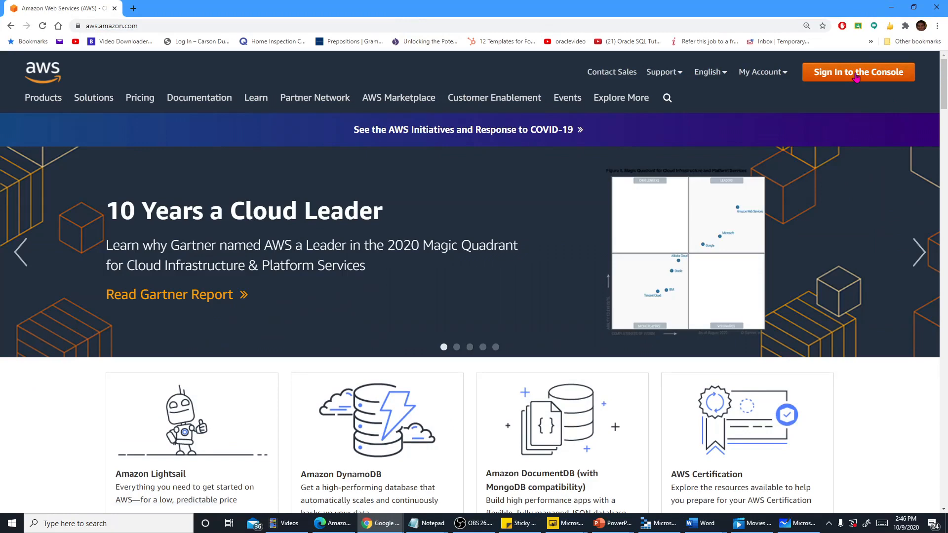
pyautogui.click(855, 77)
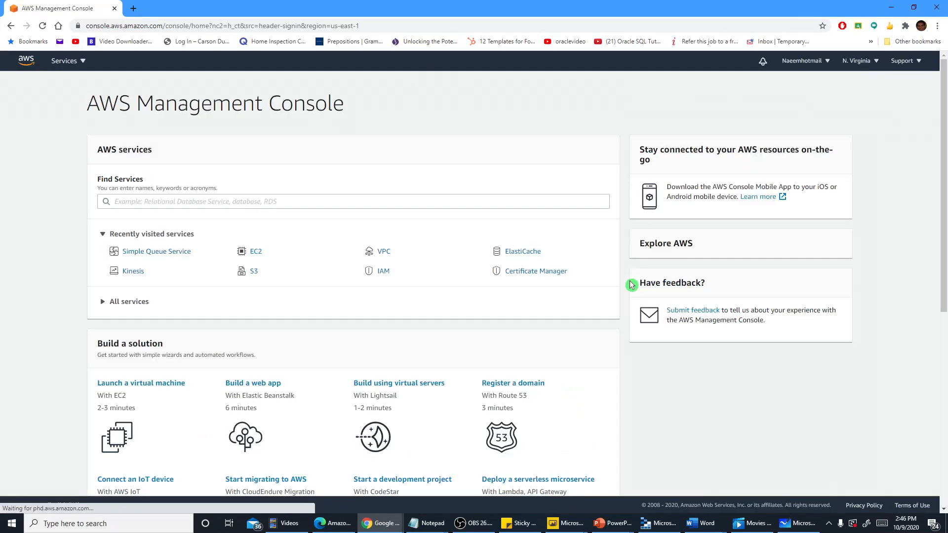
pyautogui.click(131, 203)
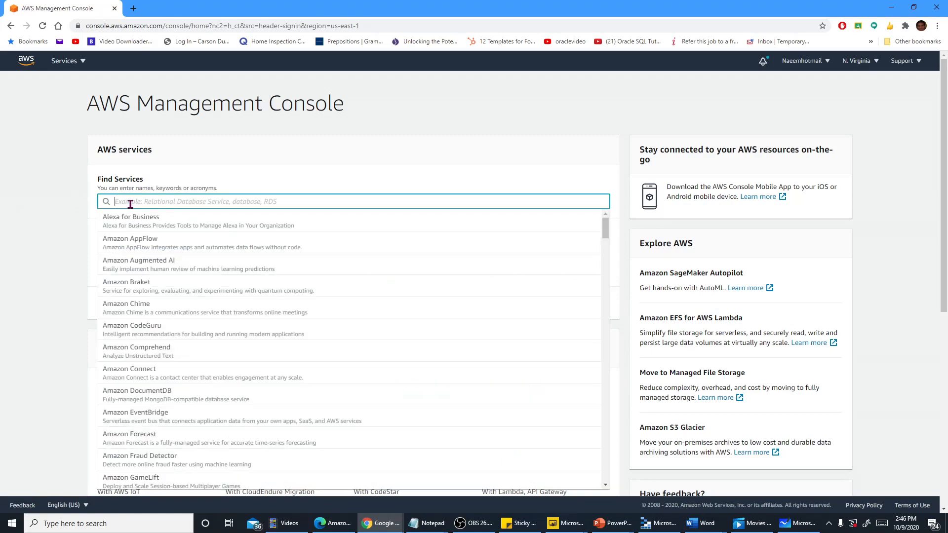
pyautogui.write('s')
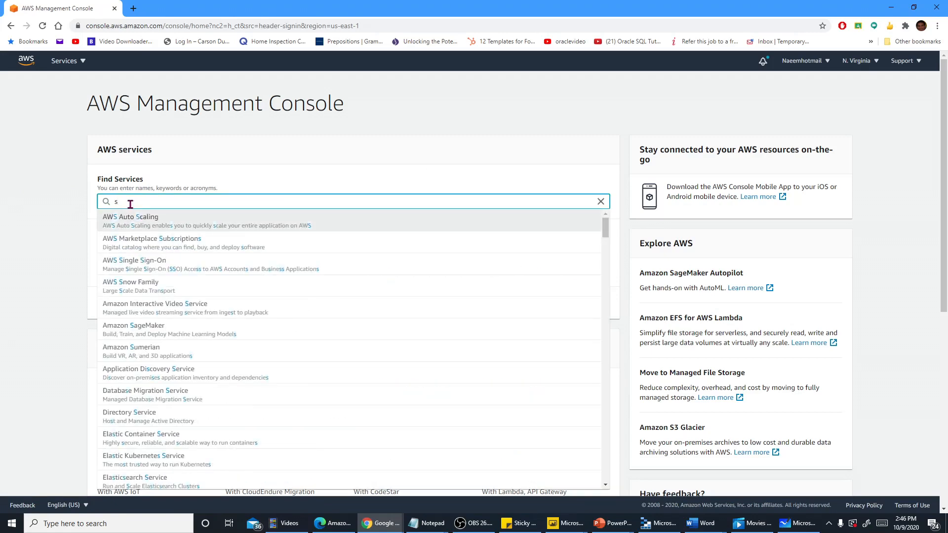
pyautogui.write('qs')
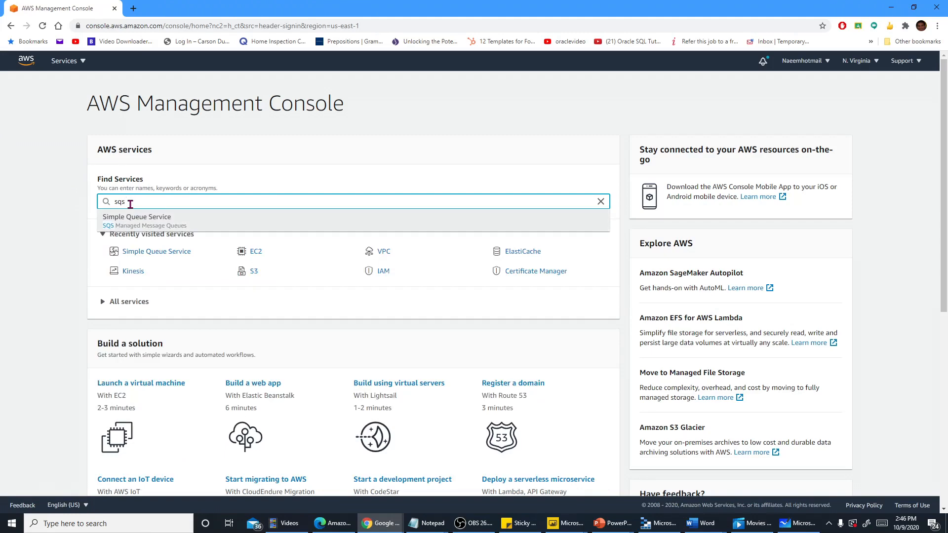
pyautogui.click(133, 220)
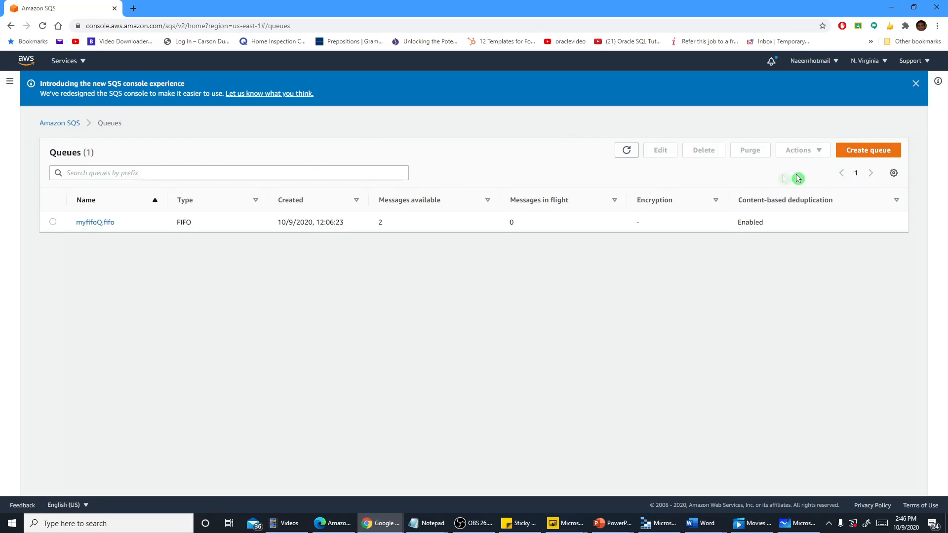
# Start creating a new queue and read the help information about the FIFO queue type
pyautogui.click(857, 151)
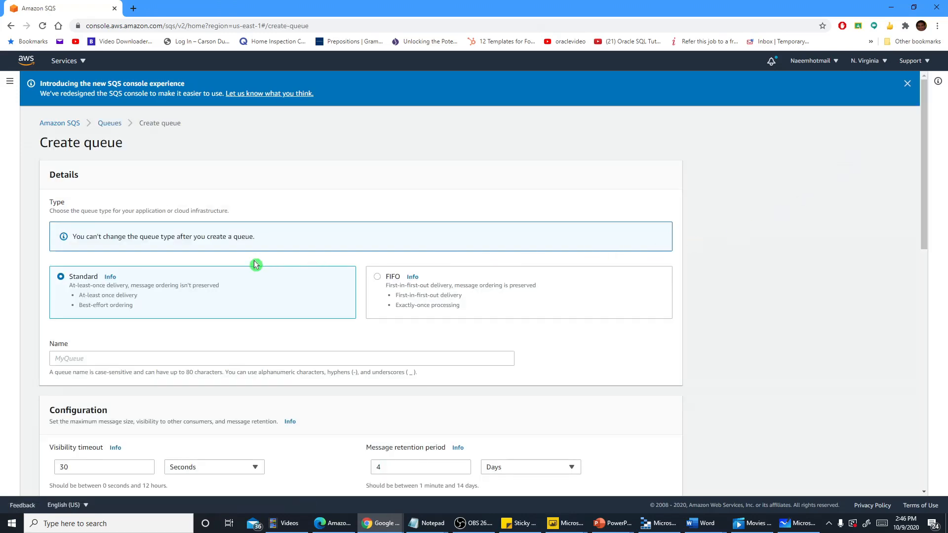
pyautogui.scroll(-2, 256, 265)
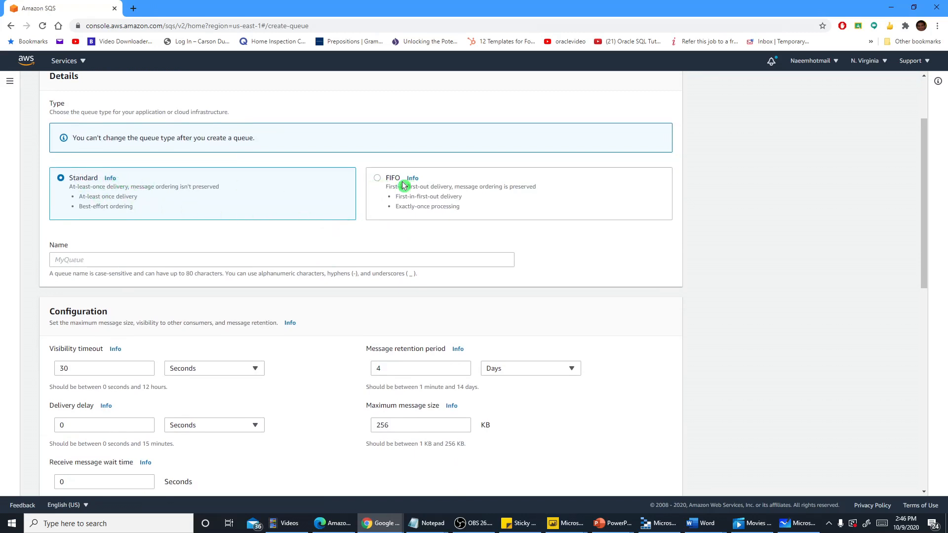
pyautogui.scroll(2, 417, 192)
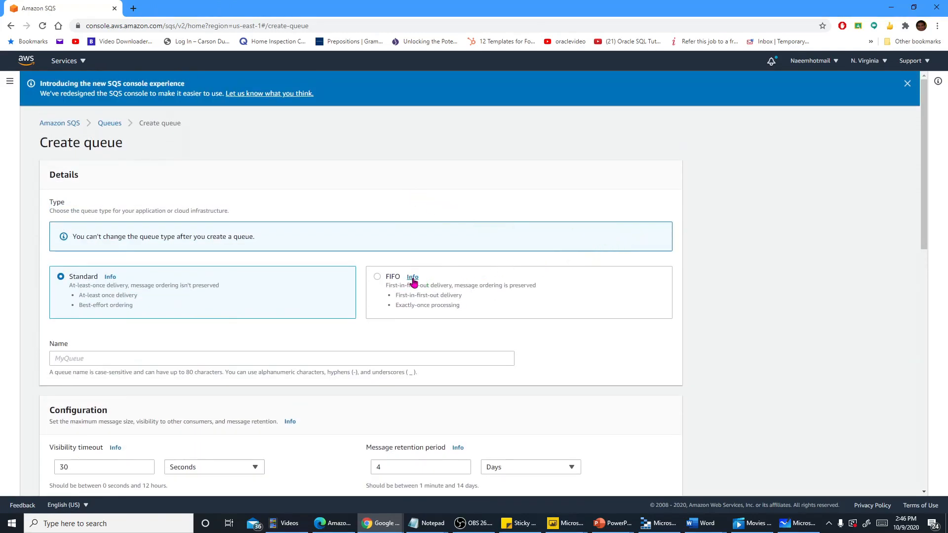
pyautogui.click(414, 279)
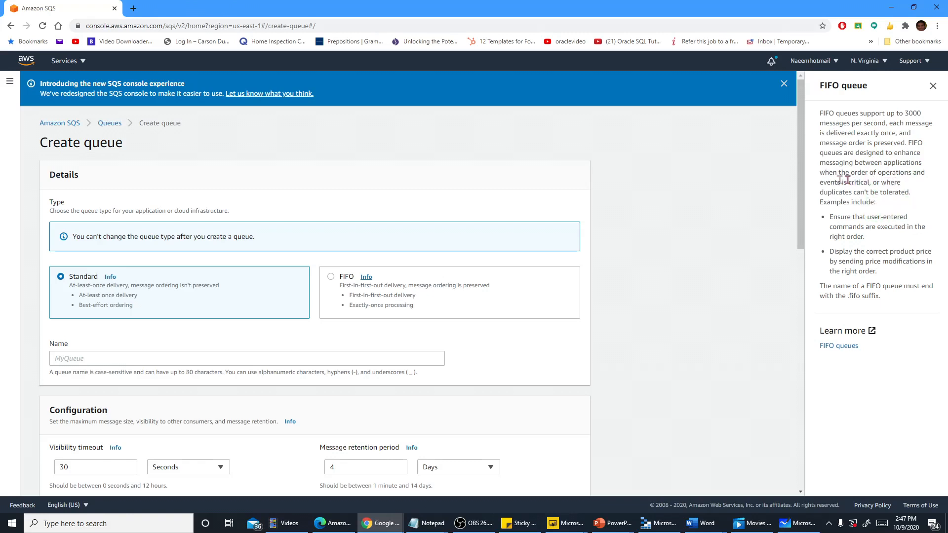
pyautogui.moveTo(820, 166); pyautogui.dragTo(924, 169)
pyautogui.click(922, 181)
pyautogui.click(933, 85)
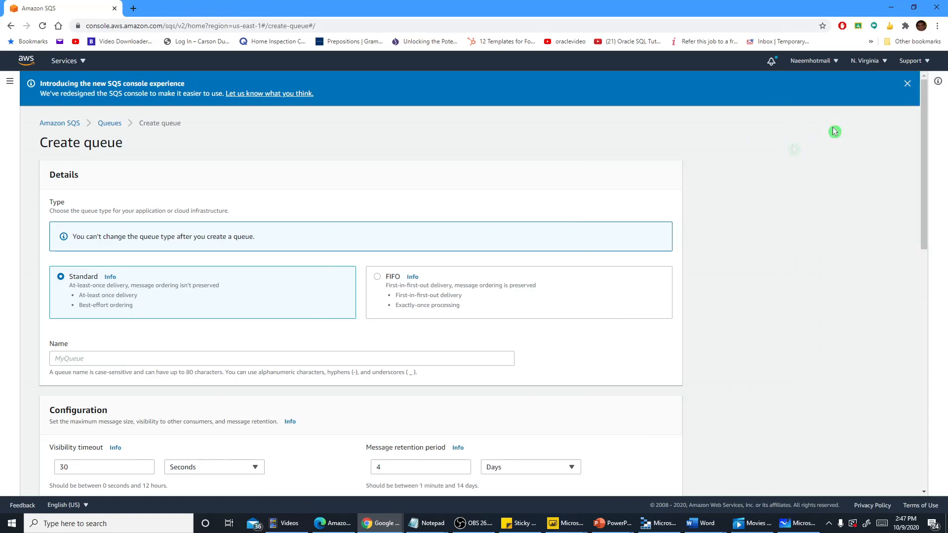
# Read the help information about the Standard queue type, focusing on its message delivery and ordering guarantees
pyautogui.click(110, 277)
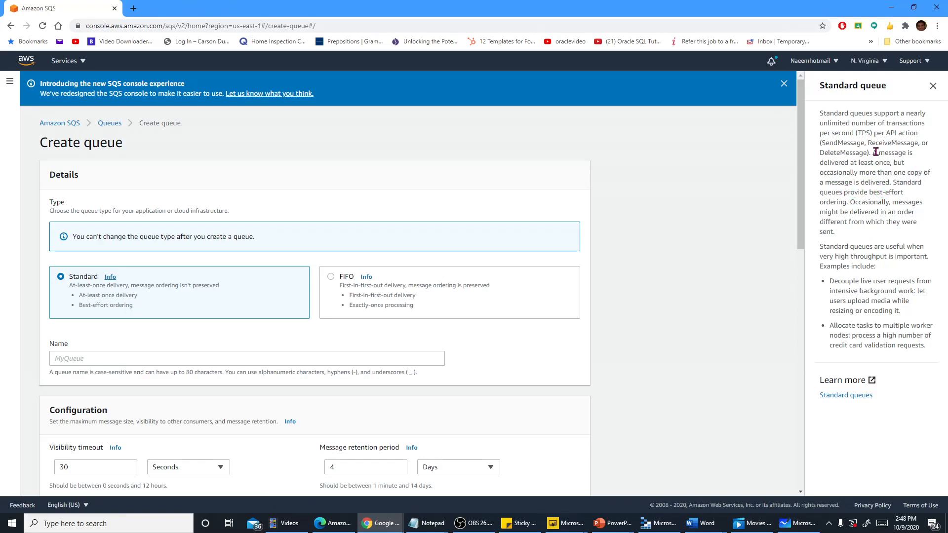
pyautogui.moveTo(875, 153); pyautogui.dragTo(891, 182)
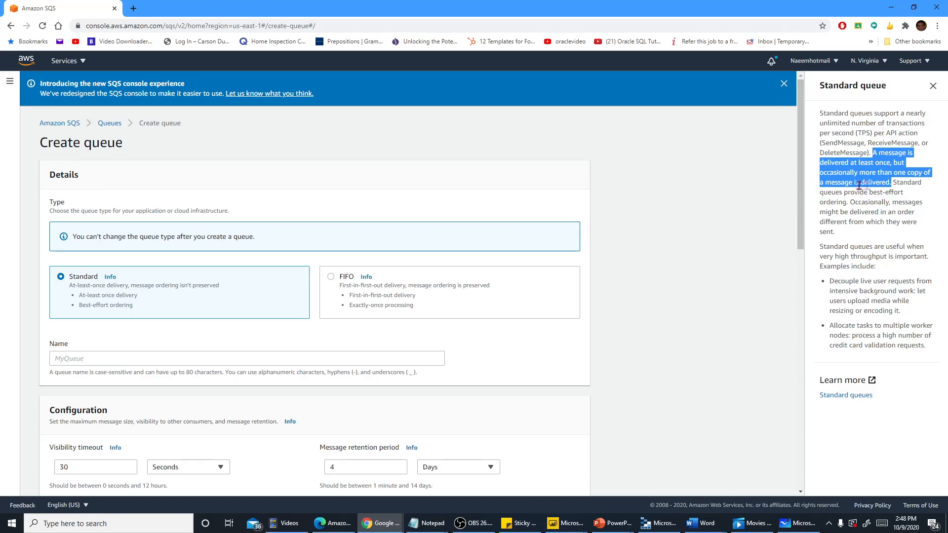
pyautogui.click(860, 214)
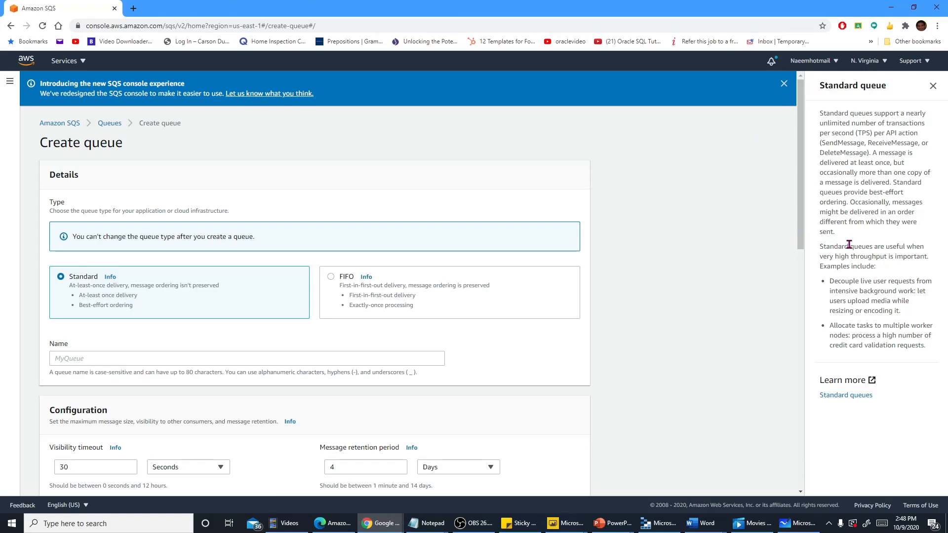
pyautogui.scroll(-1, 801, 245)
pyautogui.scroll(1, 802, 245)
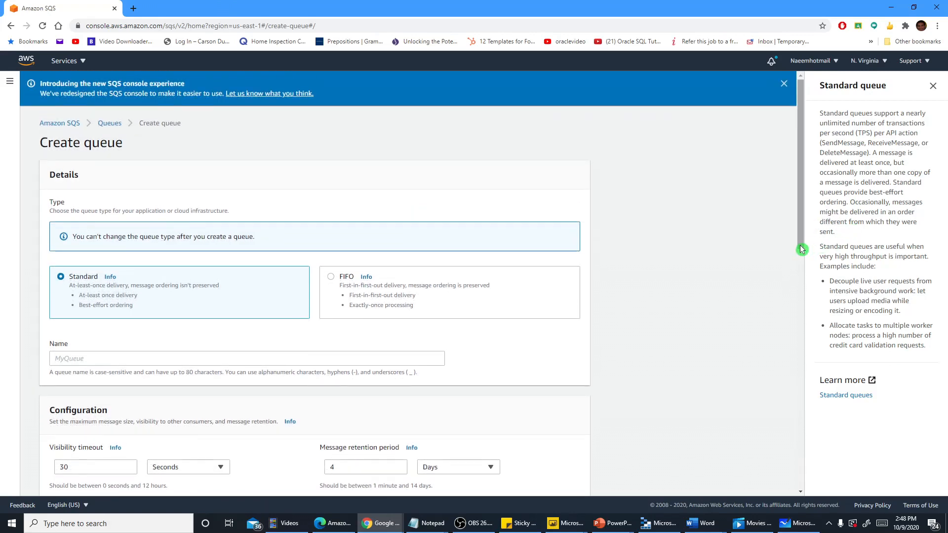
pyautogui.scroll(-1, 802, 246)
pyautogui.scroll(1, 801, 246)
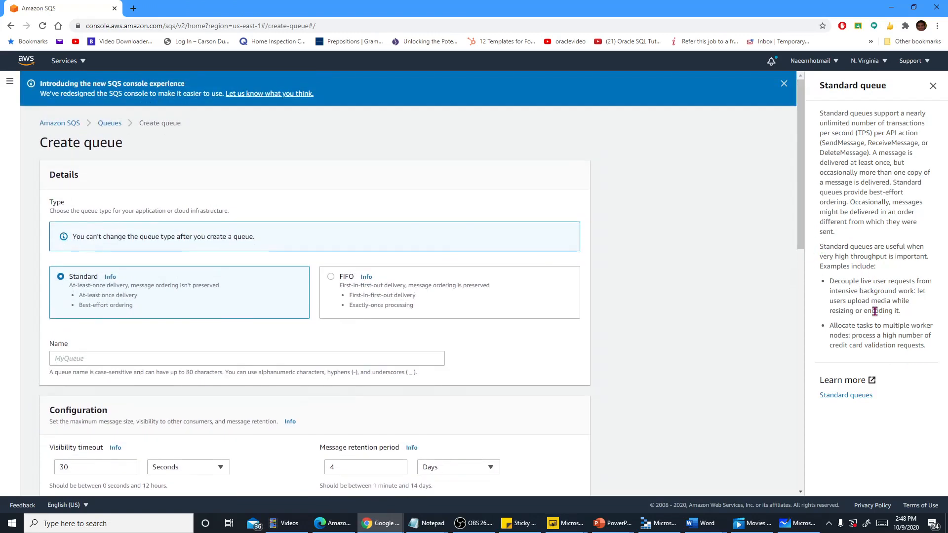
pyautogui.click(934, 86)
# Keep the Standard type and name the new queue bizDLQ
pyautogui.scroll(-2, 346, 321)
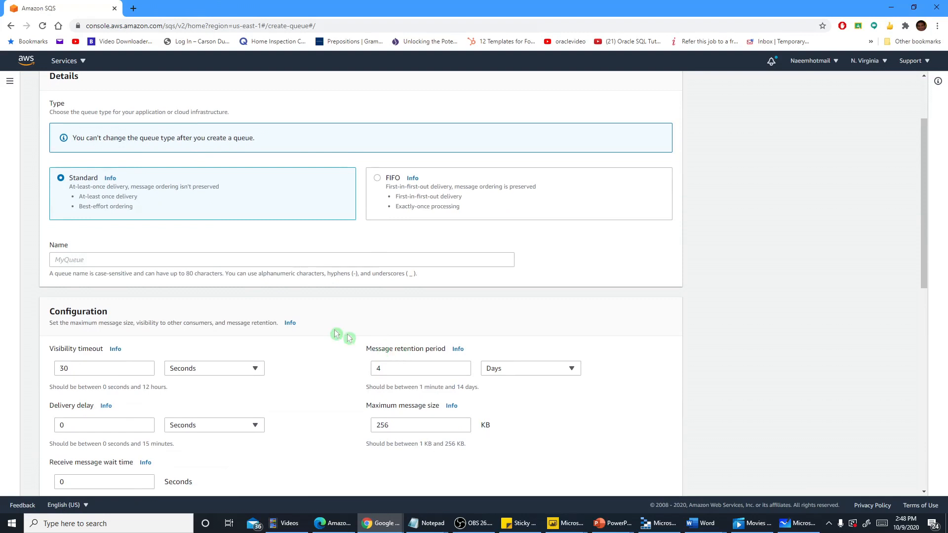
pyautogui.click(126, 259)
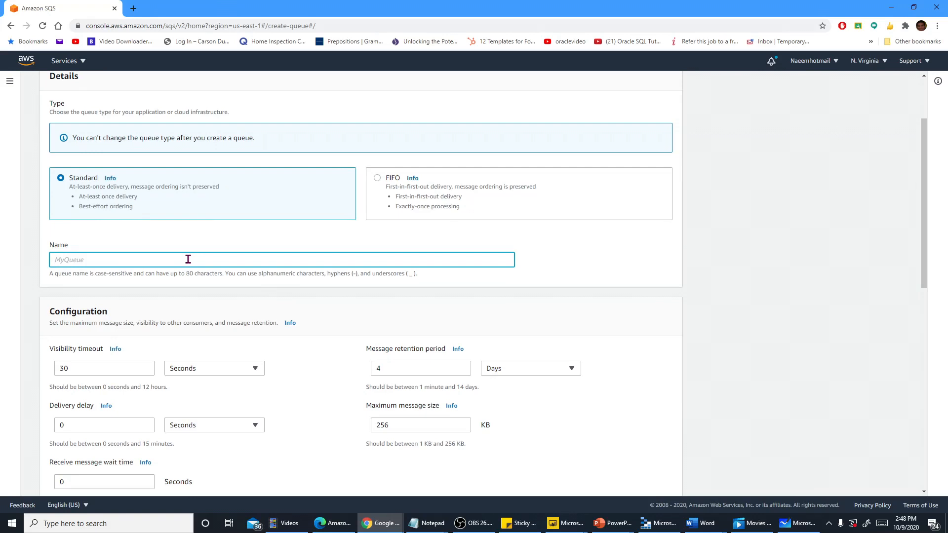
pyautogui.write('bizDLQ')
# Set the queue's message retention period to 1 day and review the visibility timeout and maximum message size
pyautogui.scroll(-2, 279, 316)
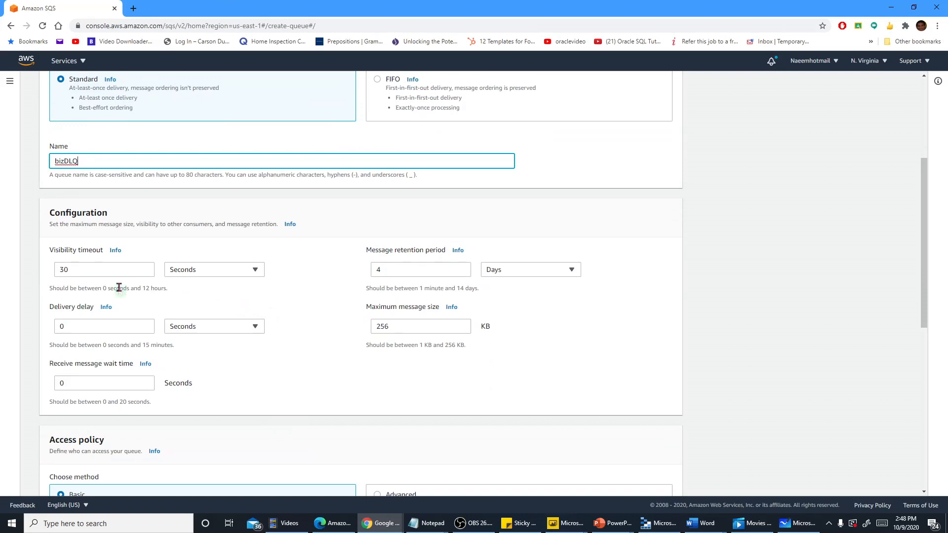
pyautogui.scroll(-1, 102, 259)
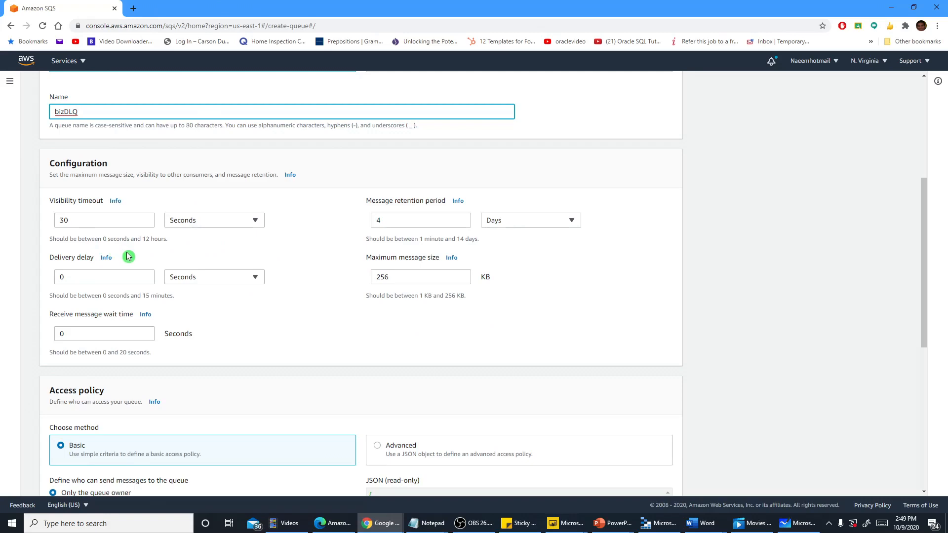
pyautogui.scroll(-1, 127, 256)
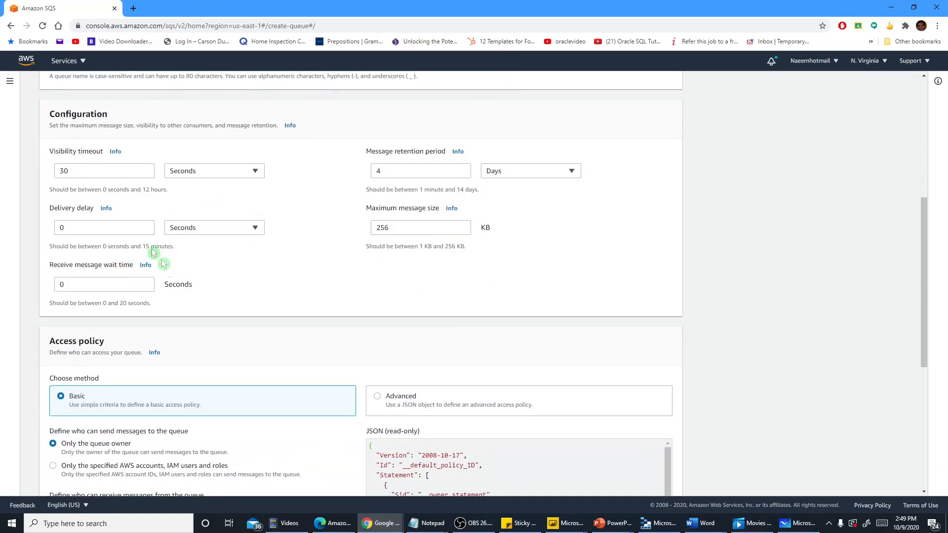
pyautogui.moveTo(82, 171); pyautogui.dragTo(54, 174)
pyautogui.moveTo(390, 172); pyautogui.dragTo(372, 172)
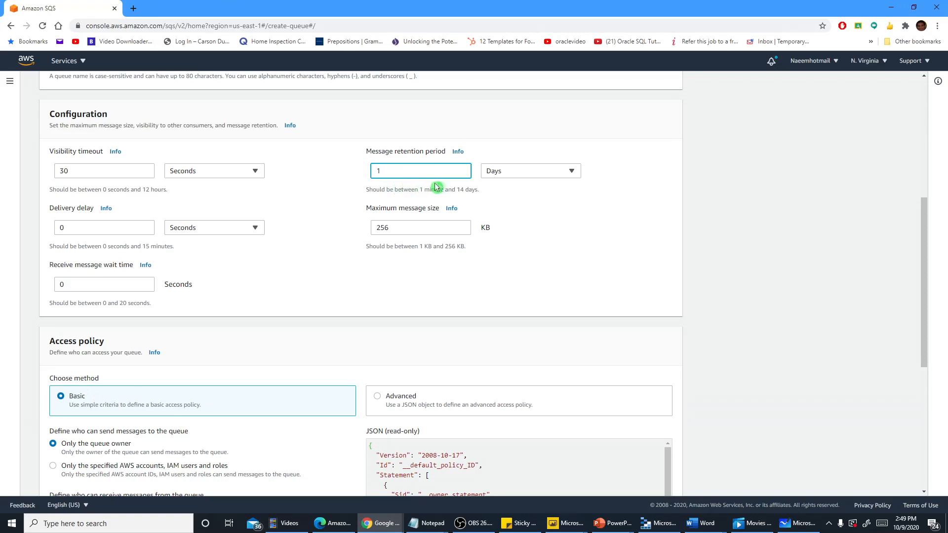
pyautogui.click(313, 207)
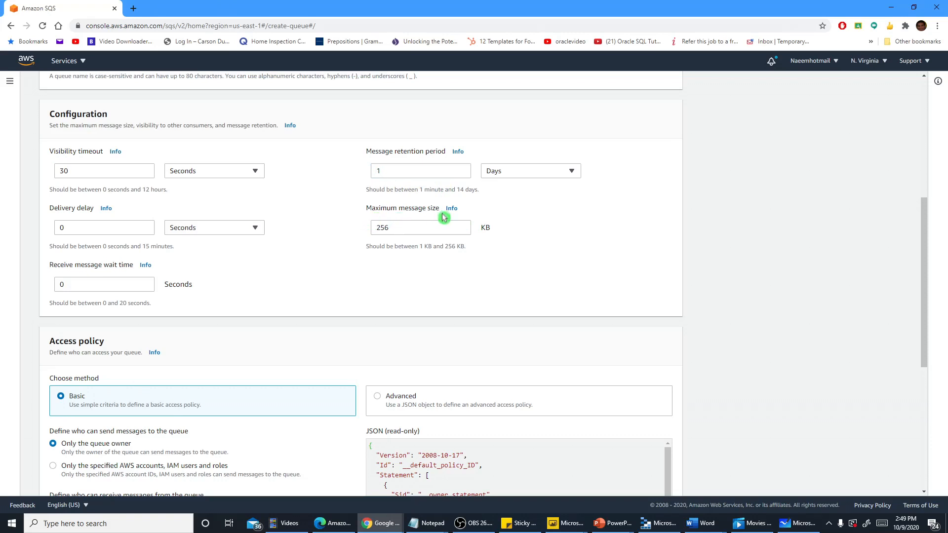
pyautogui.moveTo(413, 231); pyautogui.dragTo(371, 229)
pyautogui.click(333, 256)
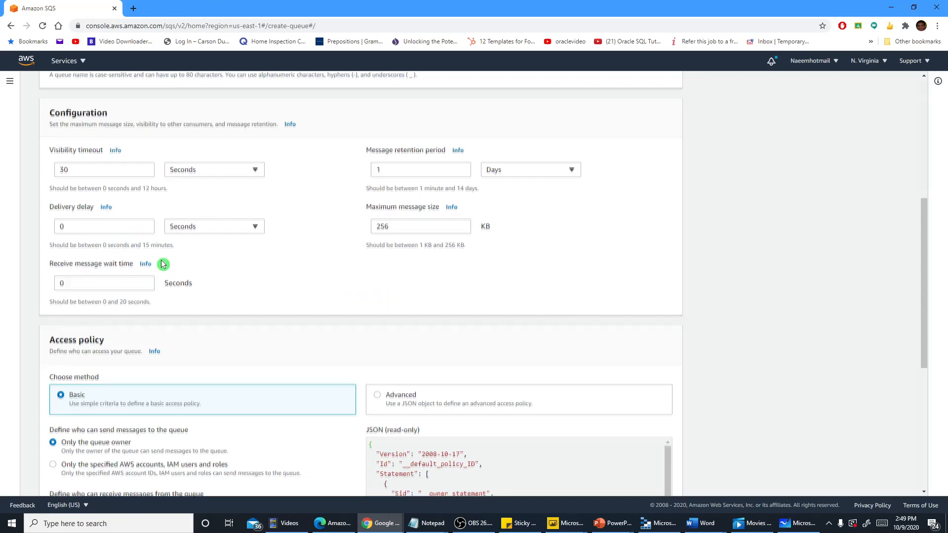
# Read the help on receive message wait time and set the wait time to 20 seconds
pyautogui.scroll(-2, 163, 264)
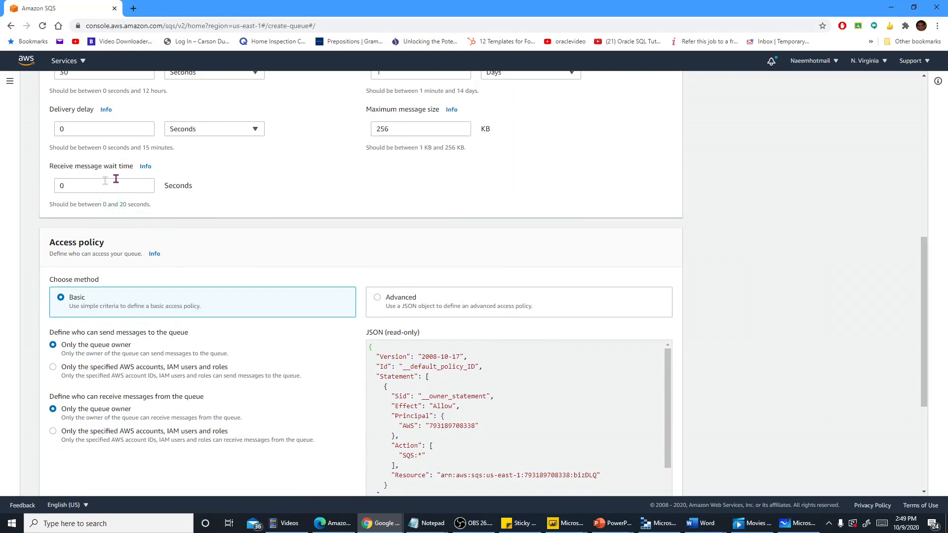
pyautogui.click(144, 167)
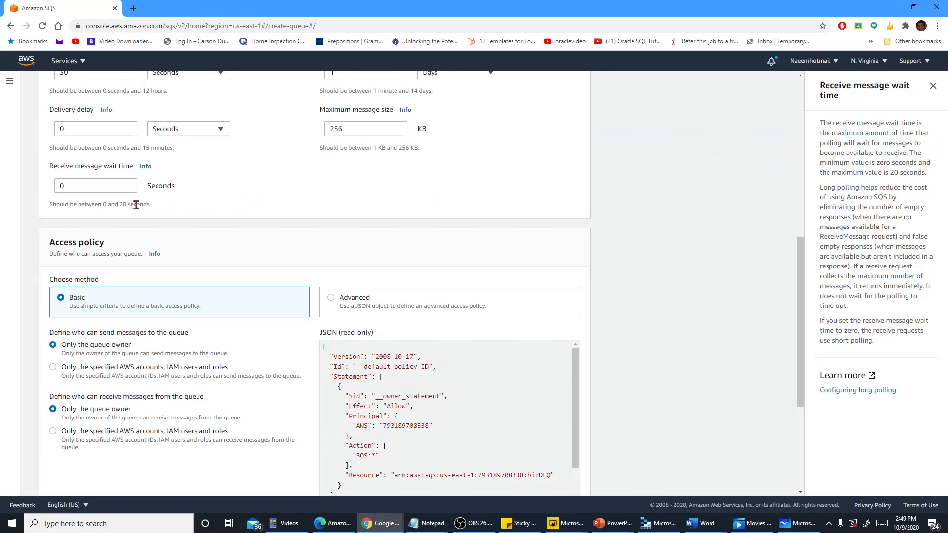
pyautogui.click(98, 187)
pyautogui.write('20')
pyautogui.click(266, 197)
pyautogui.click(100, 186)
pyautogui.click(246, 194)
# Review the access policy and its JSON, trying the specified-accounts option for senders and reverting to Only the queue owner
pyautogui.scroll(-2, 295, 215)
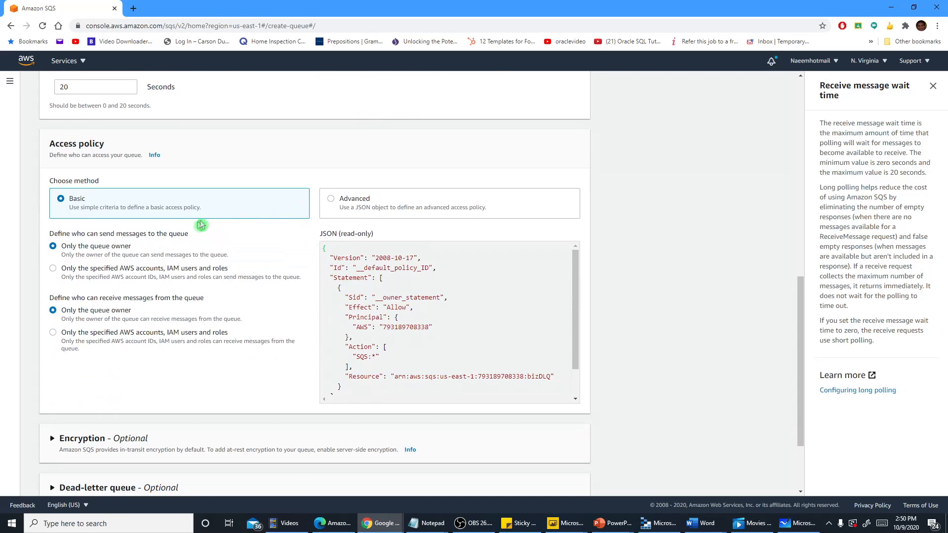
pyautogui.scroll(-1, 209, 273)
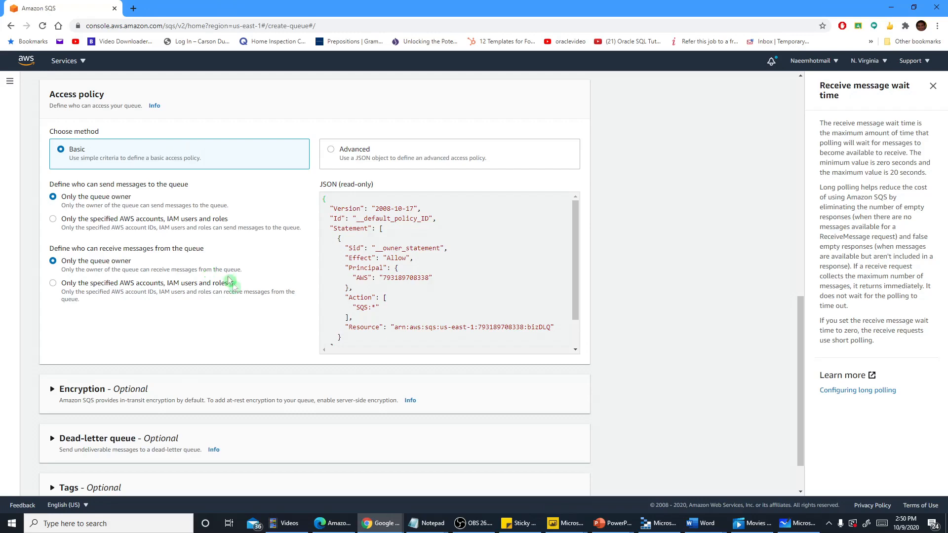
pyautogui.scroll(-1, 207, 316)
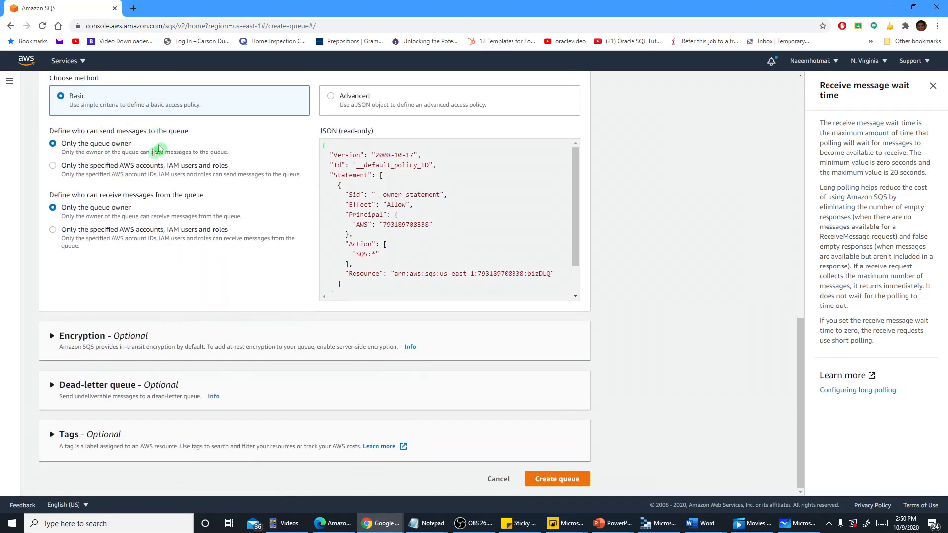
pyautogui.scroll(1, 126, 163)
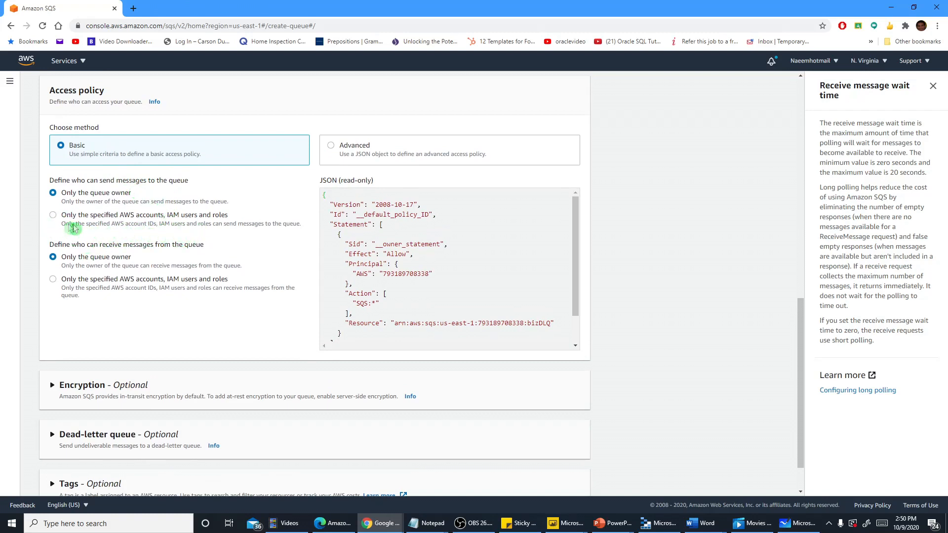
pyautogui.click(53, 216)
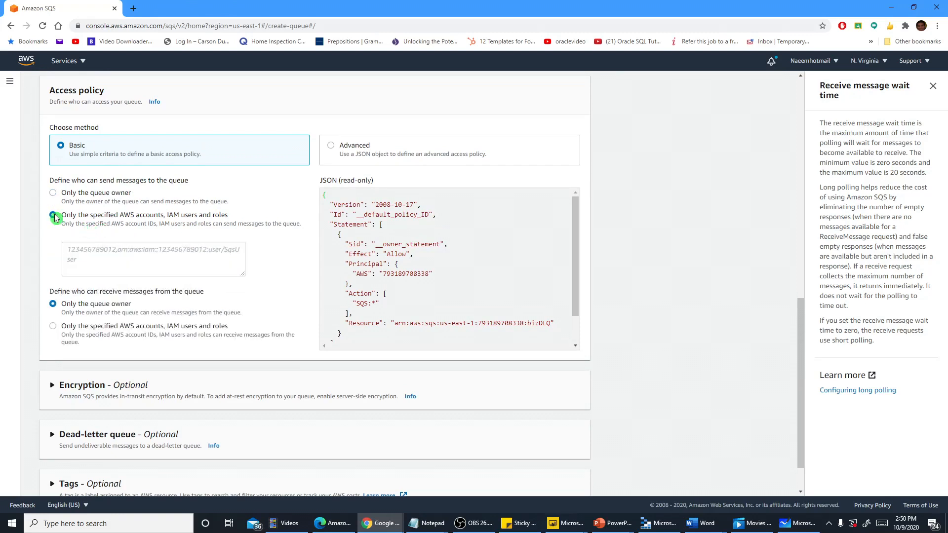
pyautogui.click(53, 194)
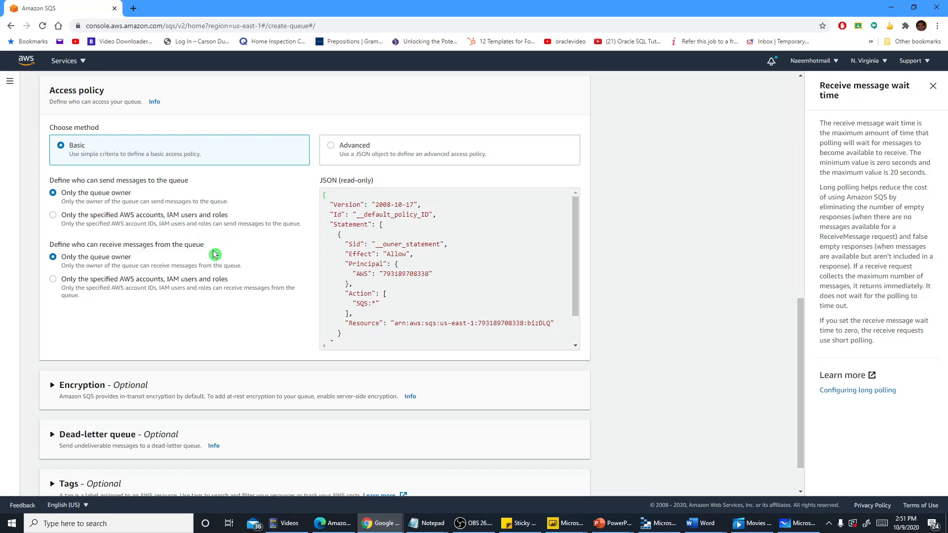
pyautogui.moveTo(574, 295); pyautogui.dragTo(573, 336)
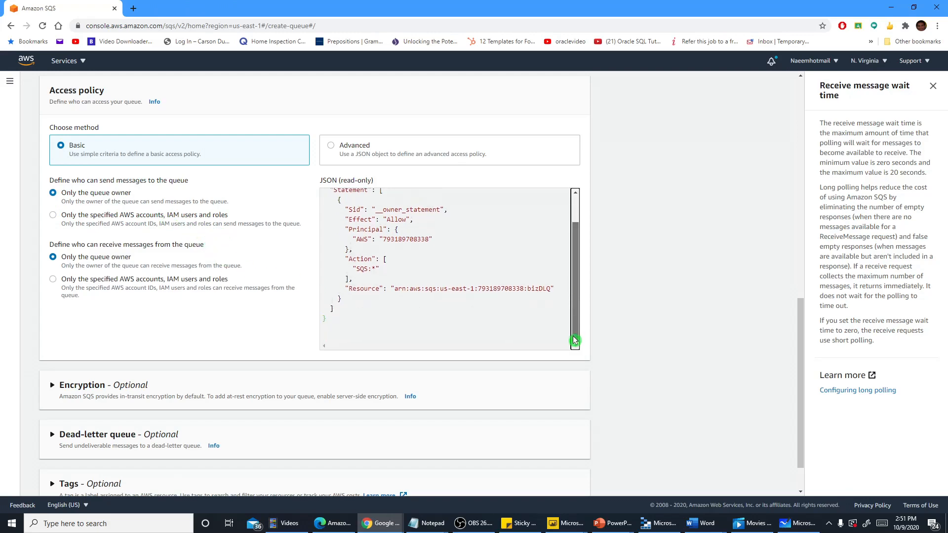
# Expand the queue's optional encryption settings
pyautogui.scroll(-1, 260, 332)
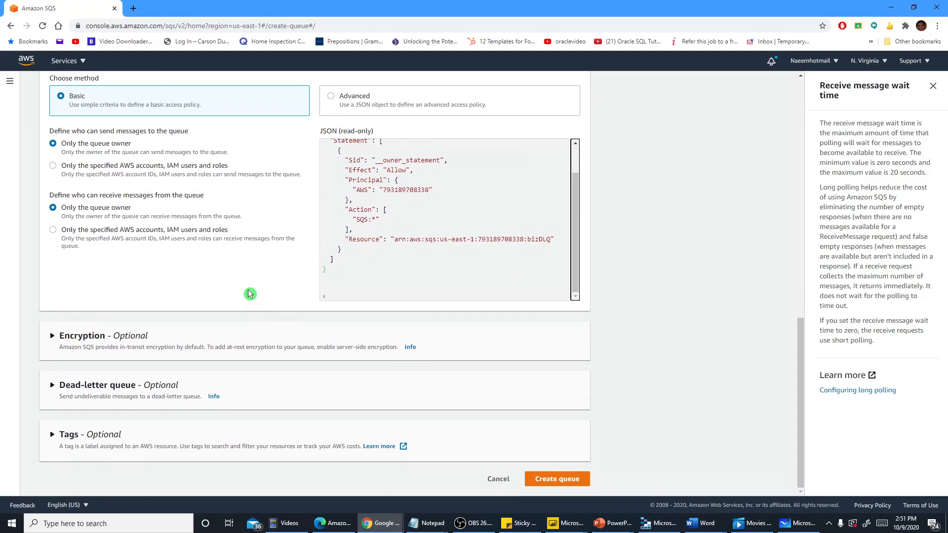
pyautogui.click(52, 338)
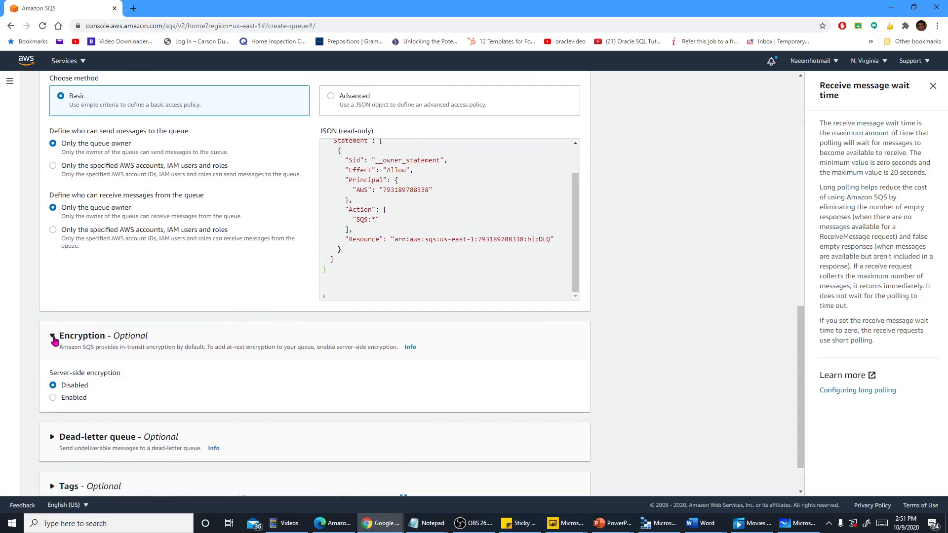
# Collapse the encryption settings and expand the dead-letter queue settings of bizDLQ to review them
pyautogui.scroll(-1, 267, 346)
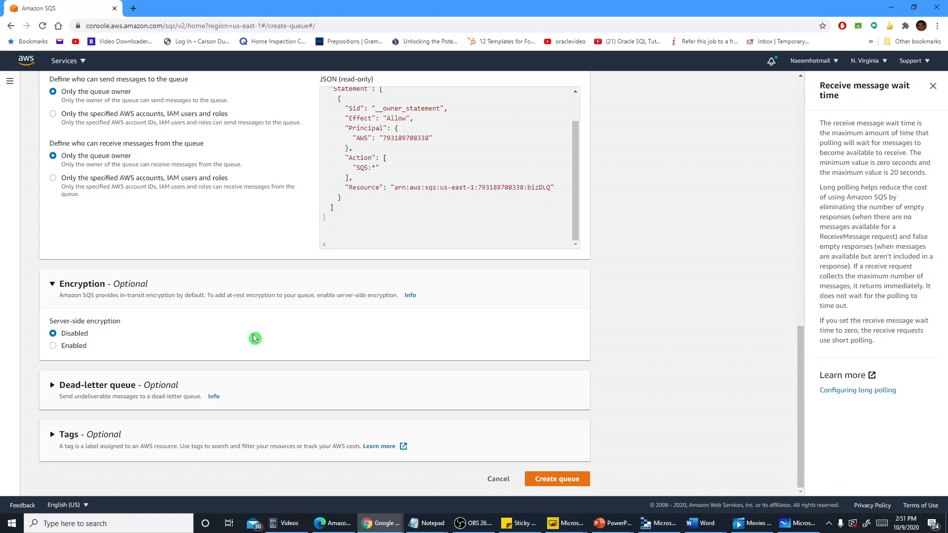
pyautogui.click(81, 285)
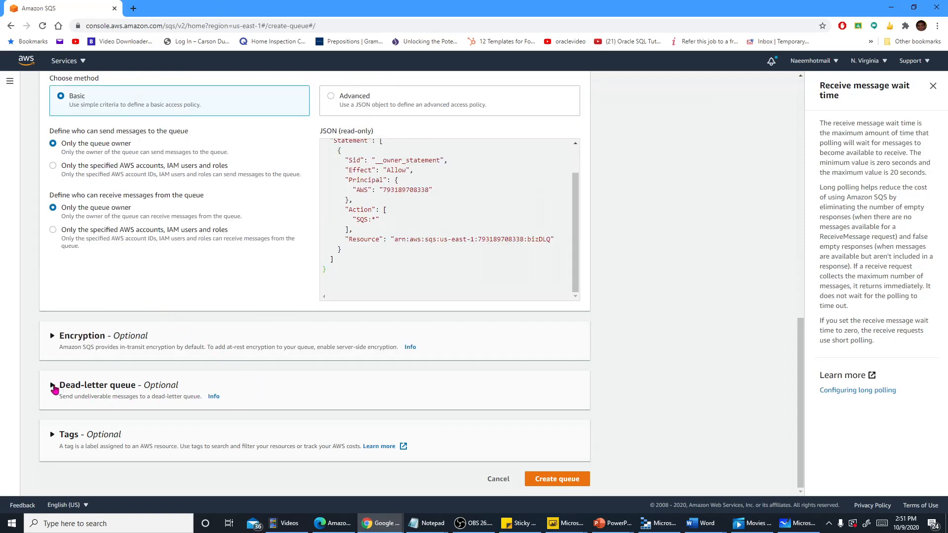
pyautogui.click(53, 386)
pyautogui.scroll(-1, 163, 385)
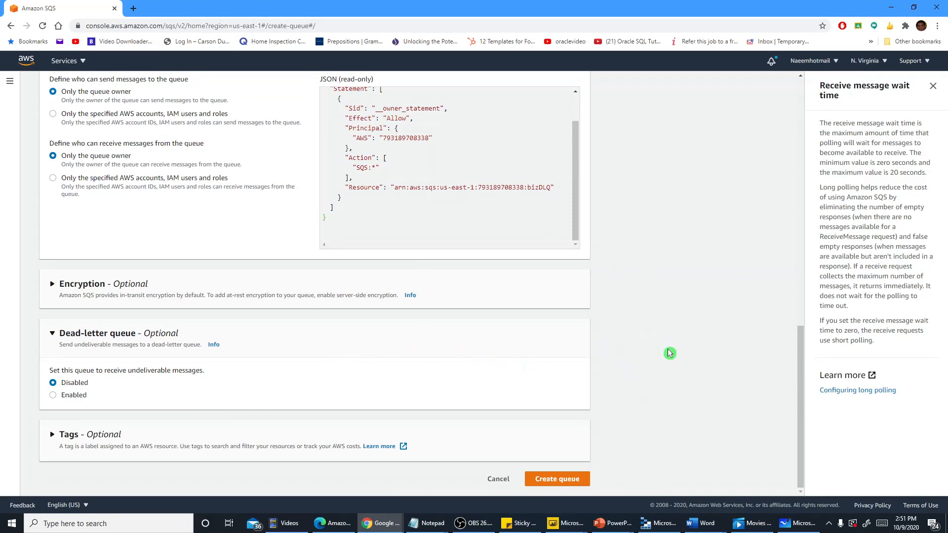
# Recheck the configured settings, create the bizDLQ queue, and review its details
pyautogui.scroll(3, 673, 432)
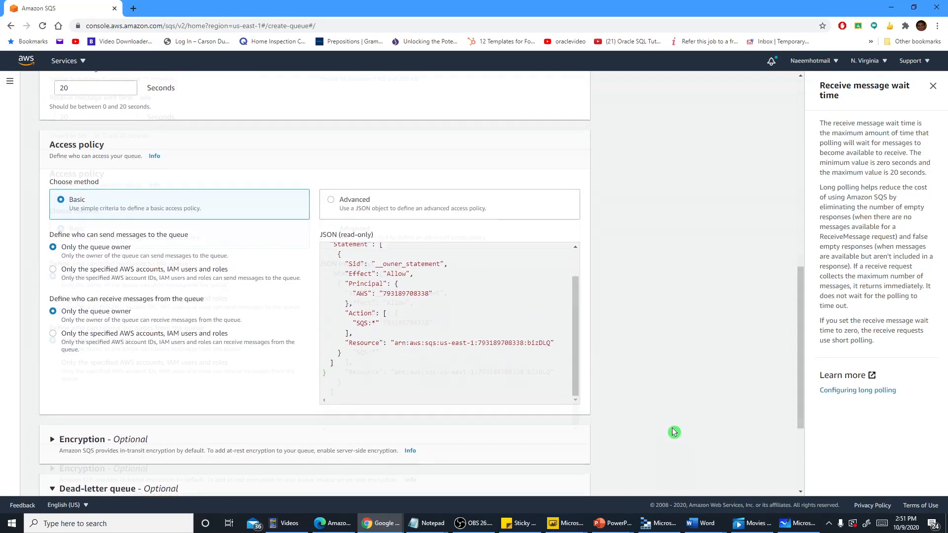
pyautogui.scroll(10, 674, 432)
pyautogui.scroll(-10, 675, 431)
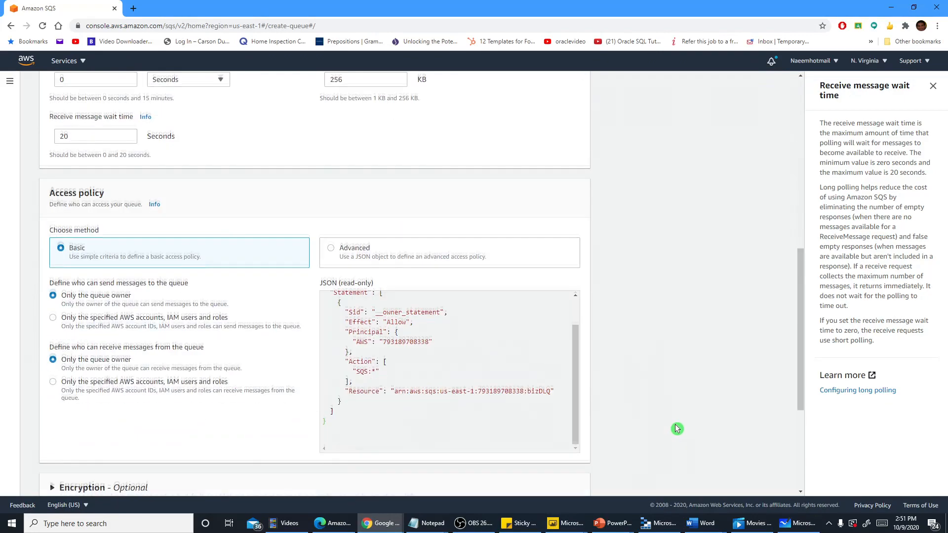
pyautogui.scroll(-4, 677, 429)
pyautogui.click(571, 480)
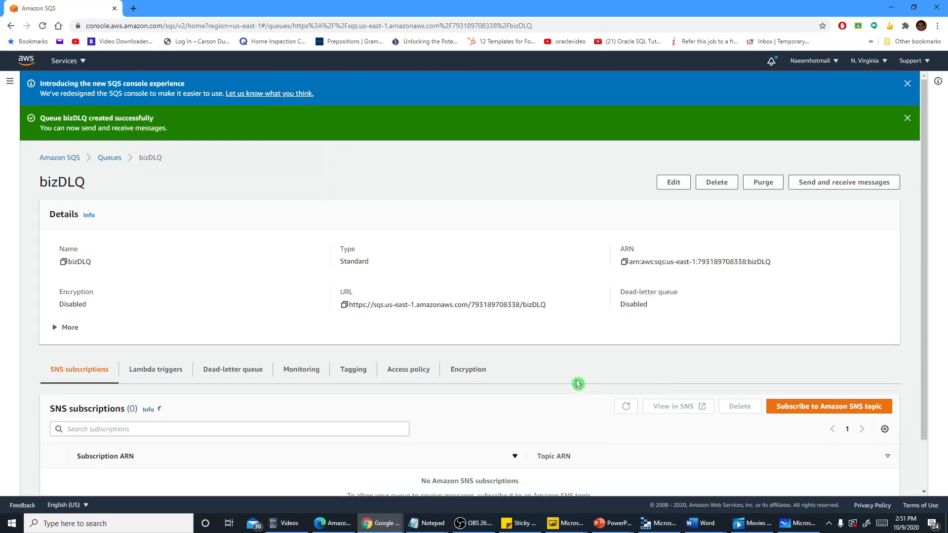
pyautogui.scroll(-1, 578, 383)
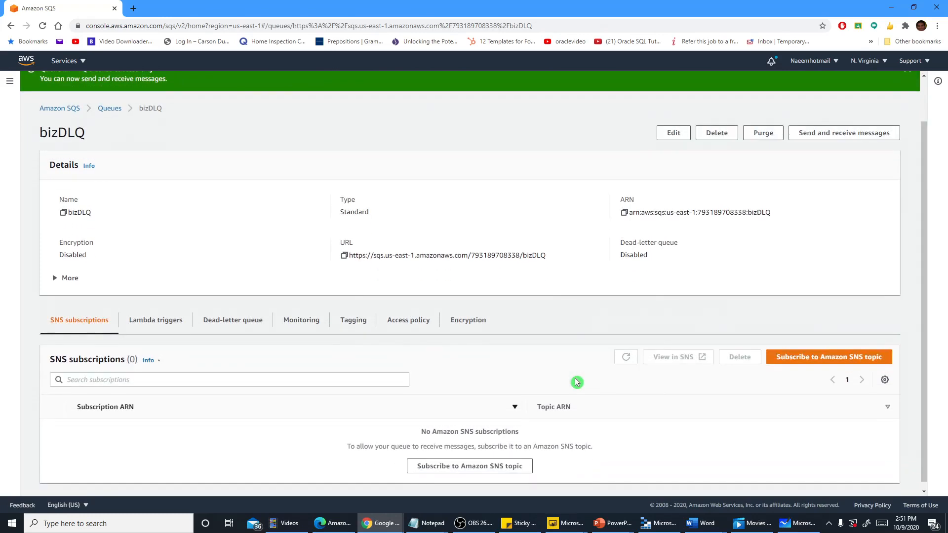
pyautogui.scroll(-1, 577, 383)
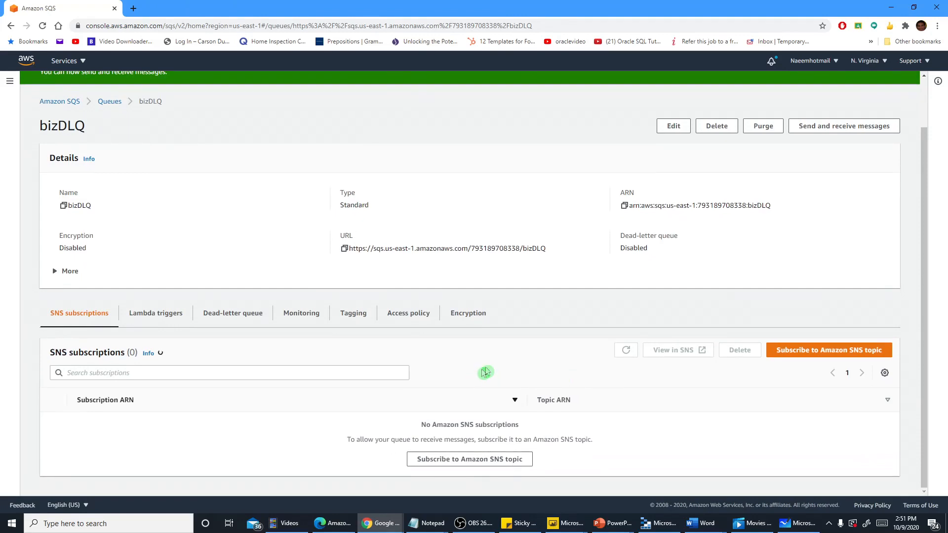
pyautogui.scroll(2, 493, 371)
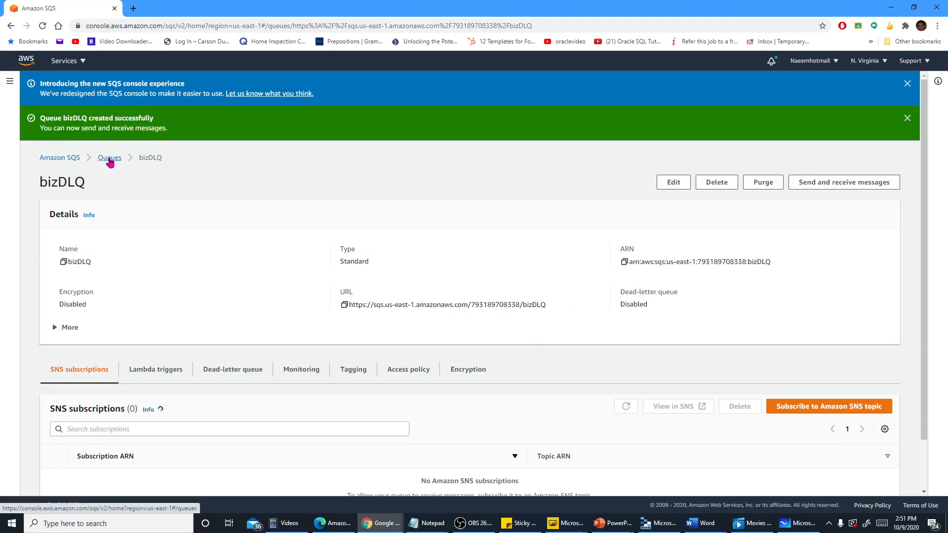
# Start another standard queue from the queue list and name it mymainQ
pyautogui.click(110, 159)
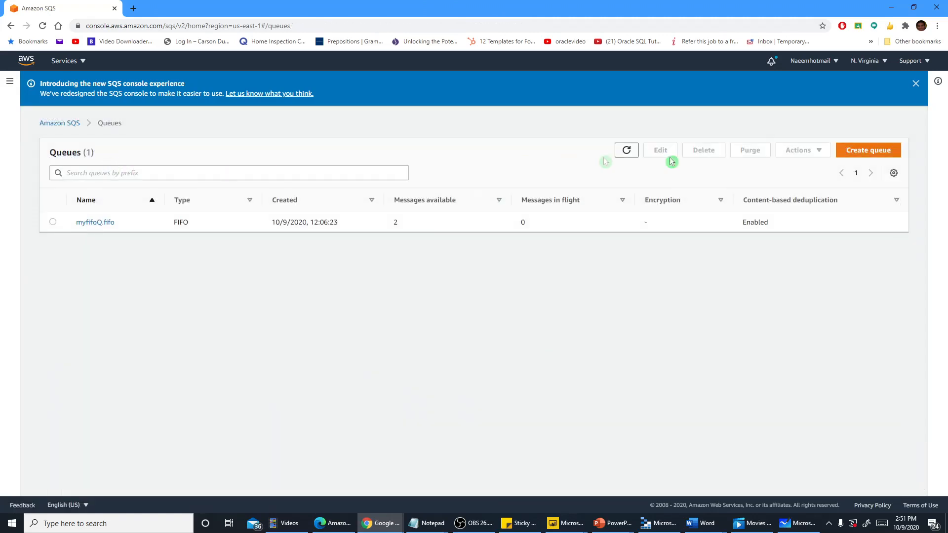
pyautogui.click(881, 155)
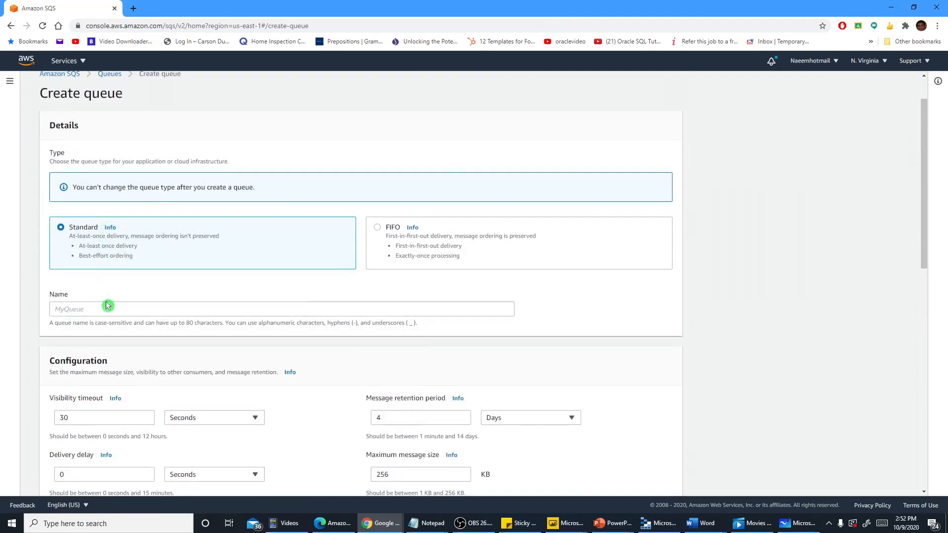
pyautogui.click(98, 309)
pyautogui.write('mymainQ')
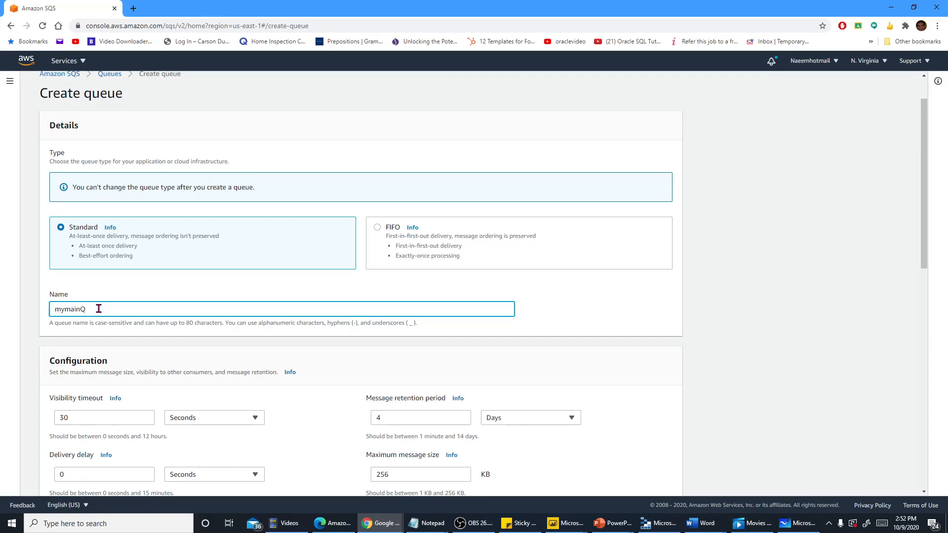
# Set the receive message wait time of mymainQ to 20 seconds
pyautogui.scroll(-4, 97, 309)
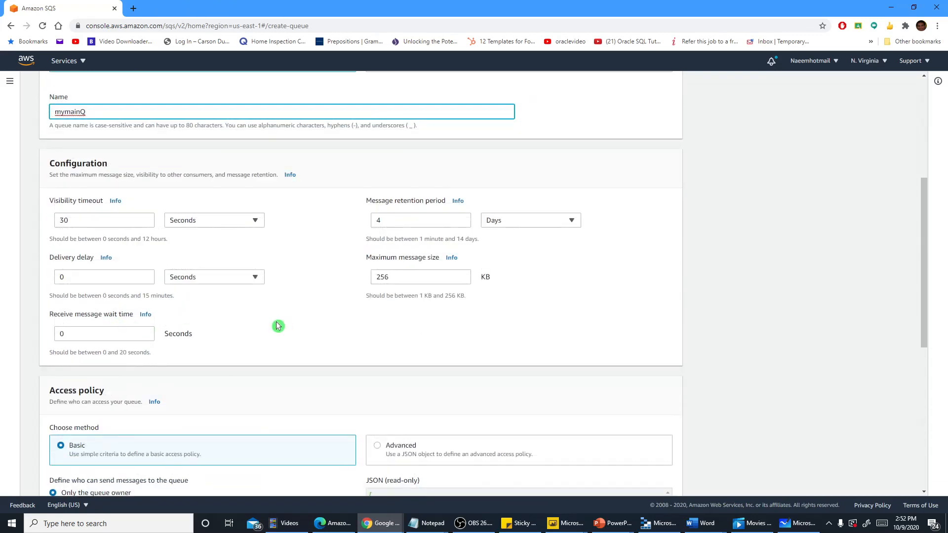
pyautogui.moveTo(94, 220); pyautogui.dragTo(46, 219)
pyautogui.scroll(-3, 172, 308)
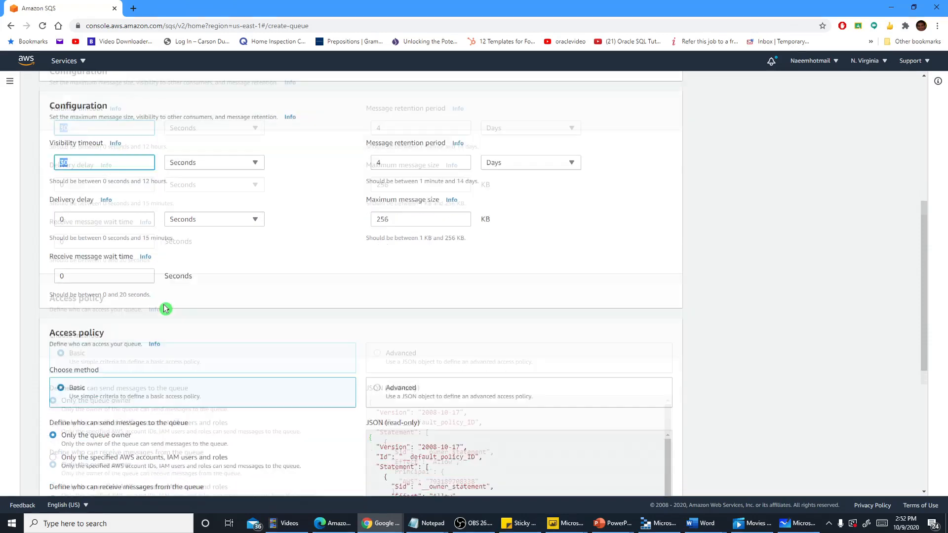
pyautogui.moveTo(74, 189); pyautogui.dragTo(47, 189)
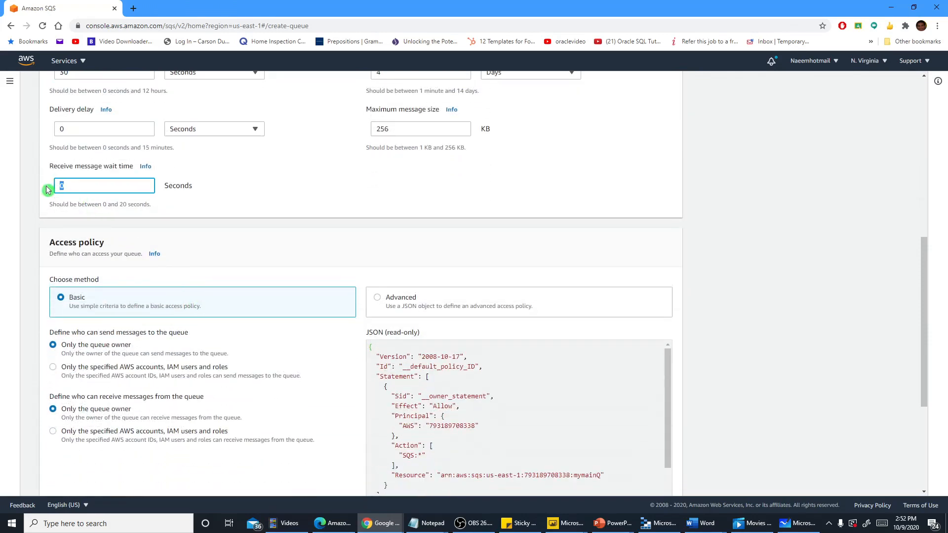
pyautogui.write('20')
# Enable the optional dead-letter queue setting for mymainQ
pyautogui.scroll(-3, 148, 217)
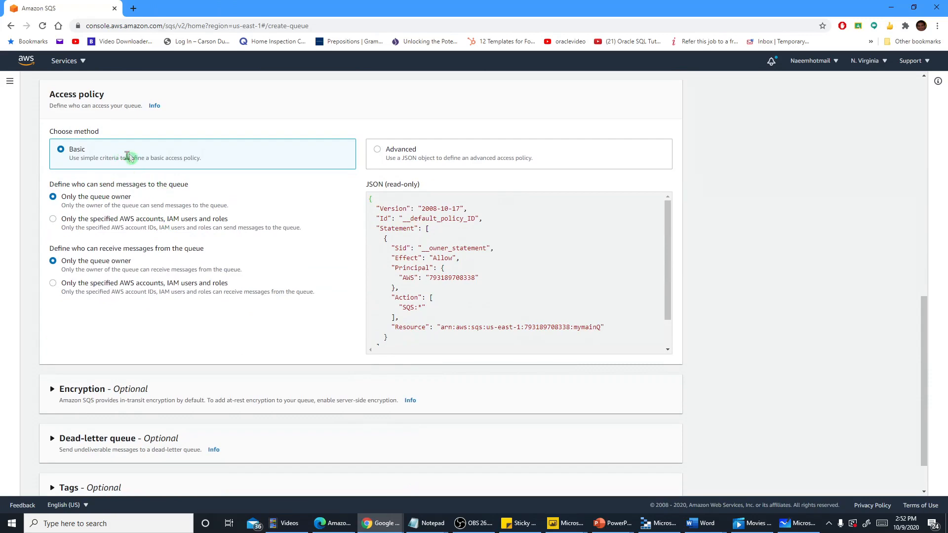
pyautogui.scroll(-1, 175, 276)
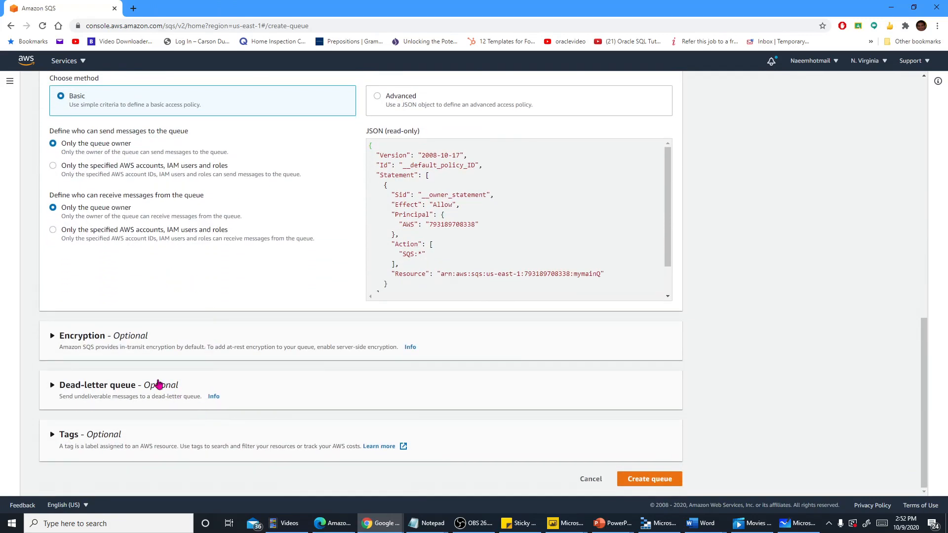
pyautogui.click(50, 389)
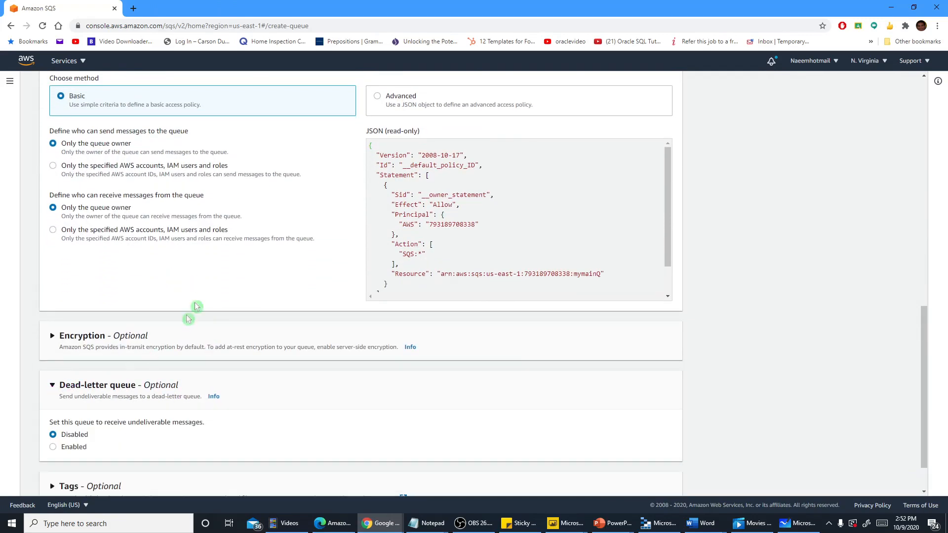
pyautogui.scroll(-1, 925, 390)
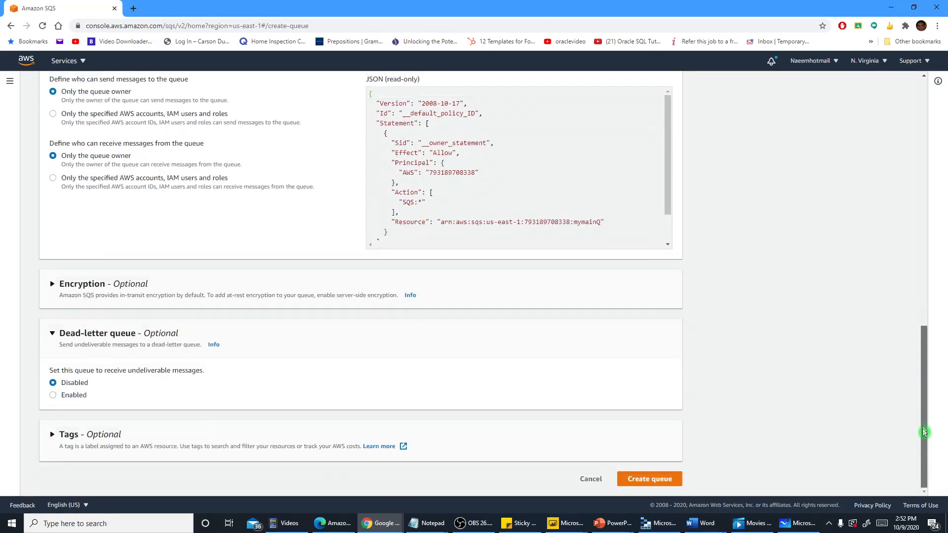
pyautogui.scroll(1, 812, 401)
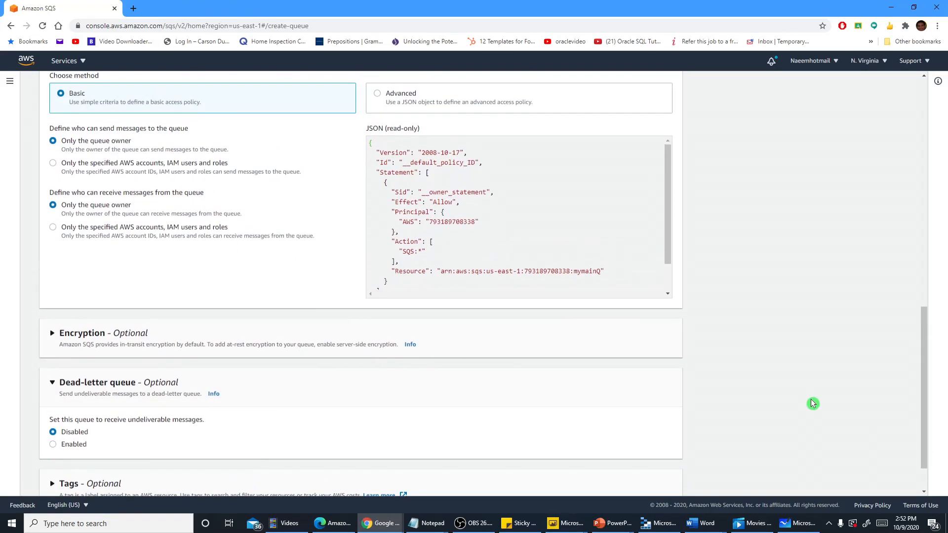
pyautogui.scroll(-1, 813, 401)
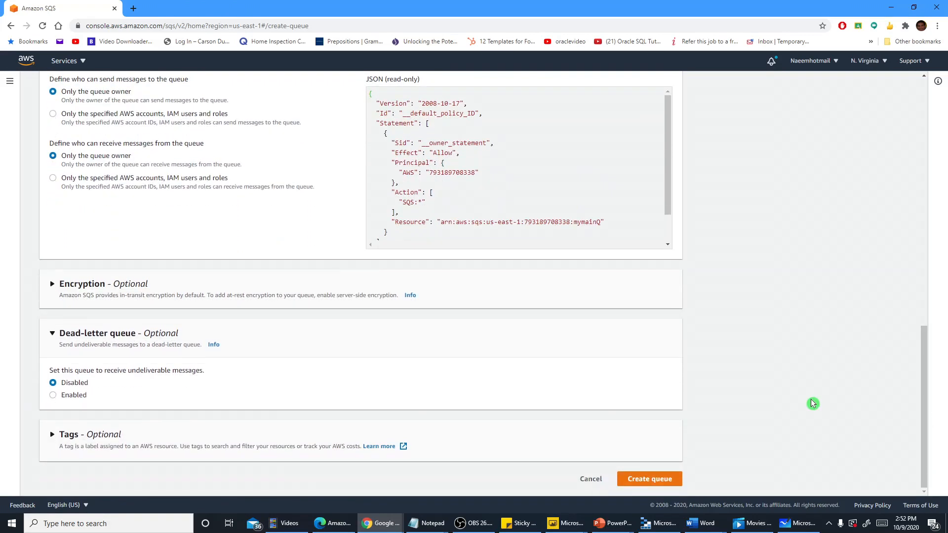
pyautogui.click(52, 396)
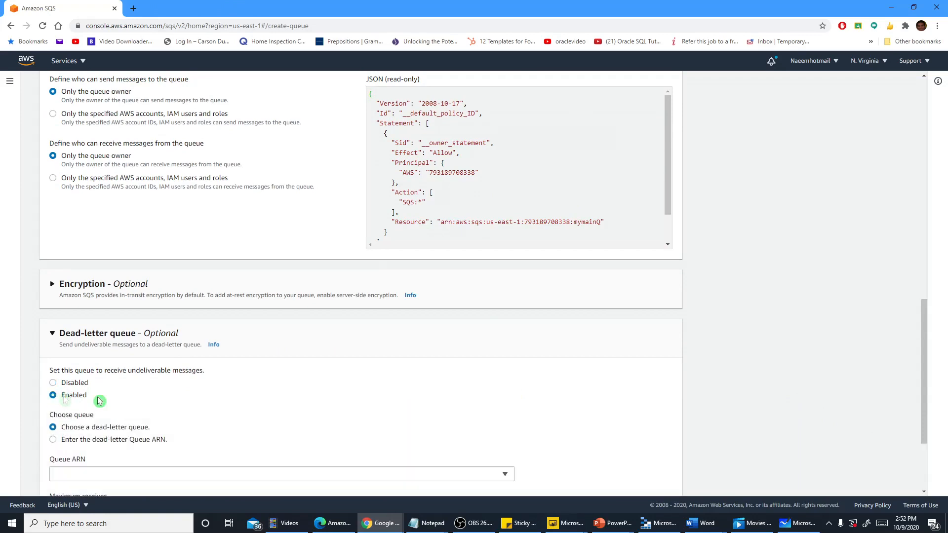
pyautogui.moveTo(924, 344); pyautogui.dragTo(924, 423)
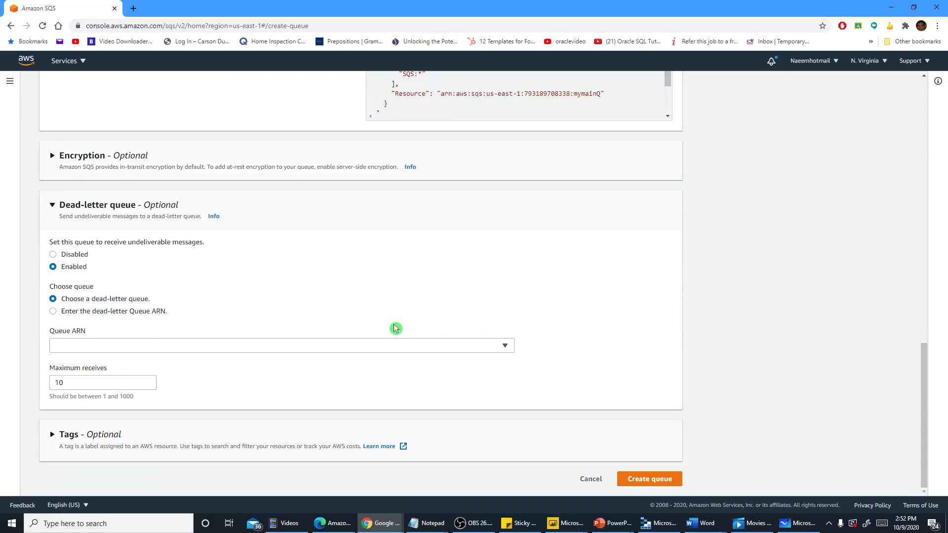
# Try a maximum receives value of 5 and the option to enter the dead-letter queue ARN manually
pyautogui.doubleClick(119, 380)
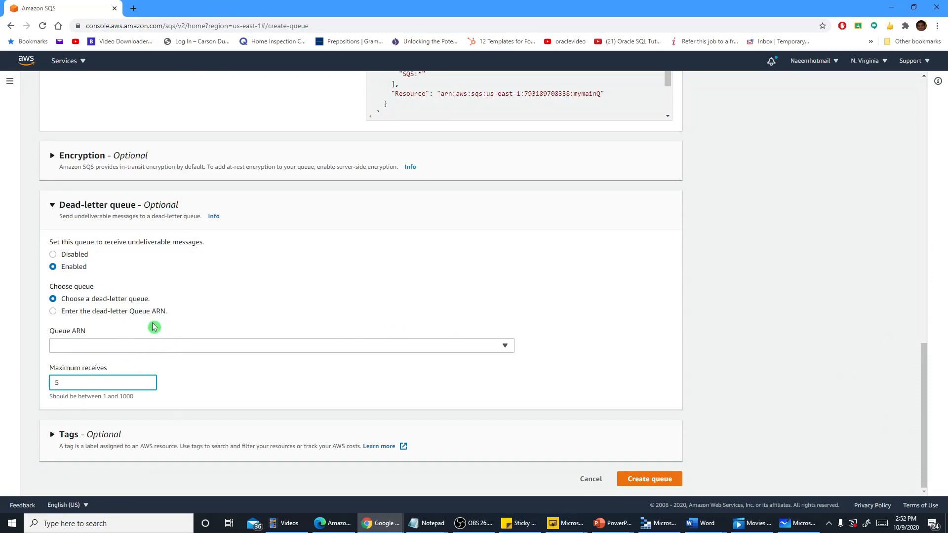
pyautogui.click(53, 311)
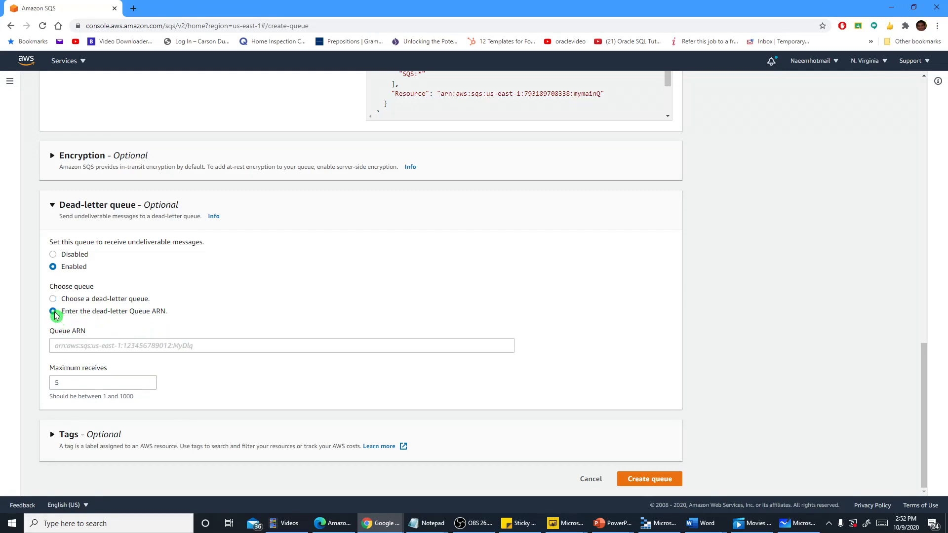
pyautogui.click(53, 300)
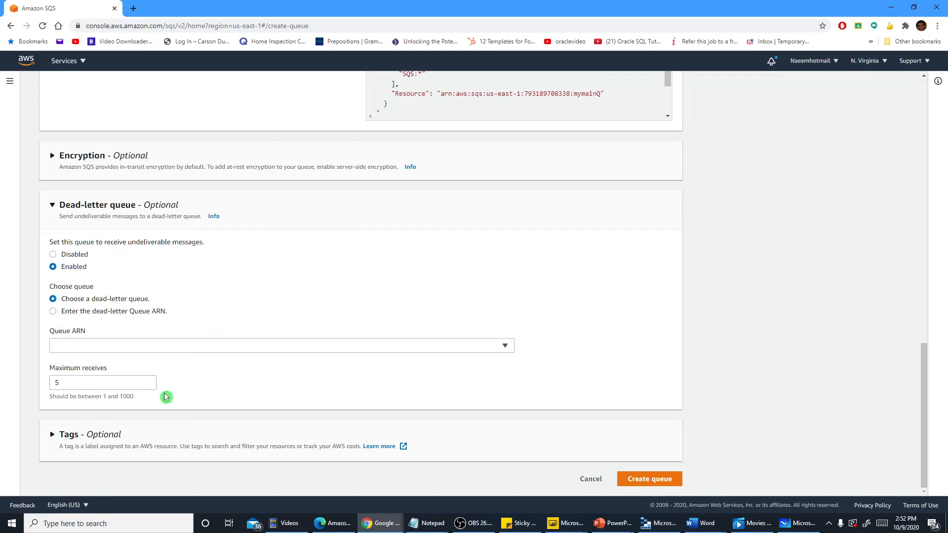
# Set the maximum receives to 3 and select bizDLQ as the dead-letter queue
pyautogui.moveTo(93, 383); pyautogui.dragTo(11, 379)
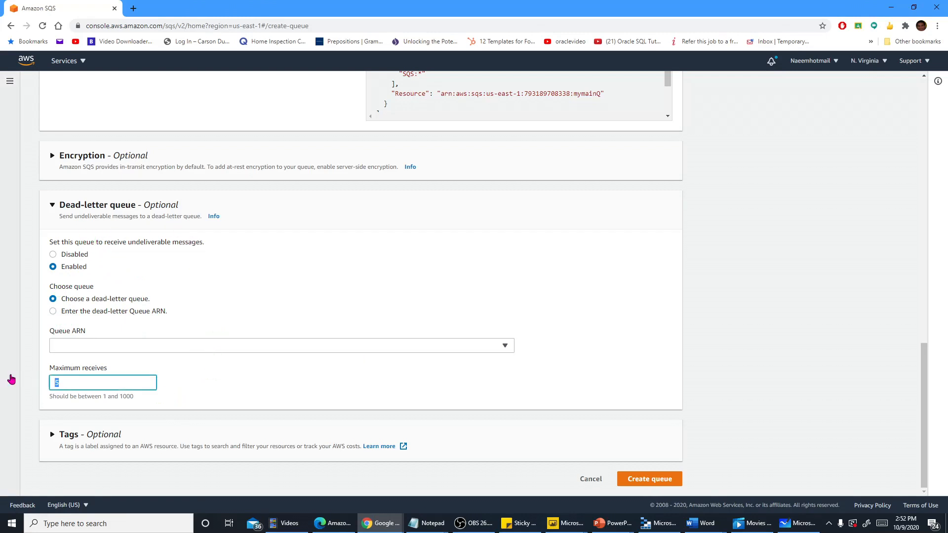
pyautogui.click(203, 393)
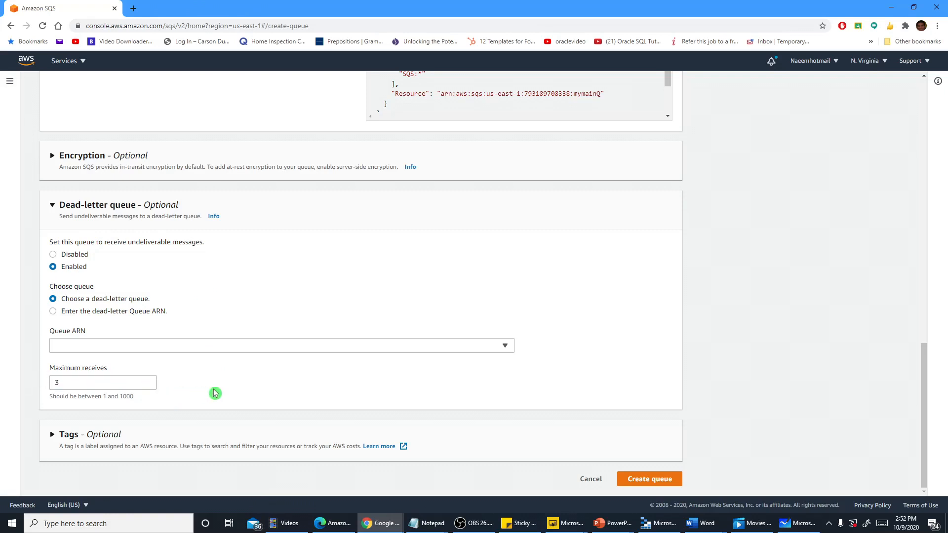
pyautogui.click(504, 345)
pyautogui.click(506, 347)
pyautogui.click(506, 347)
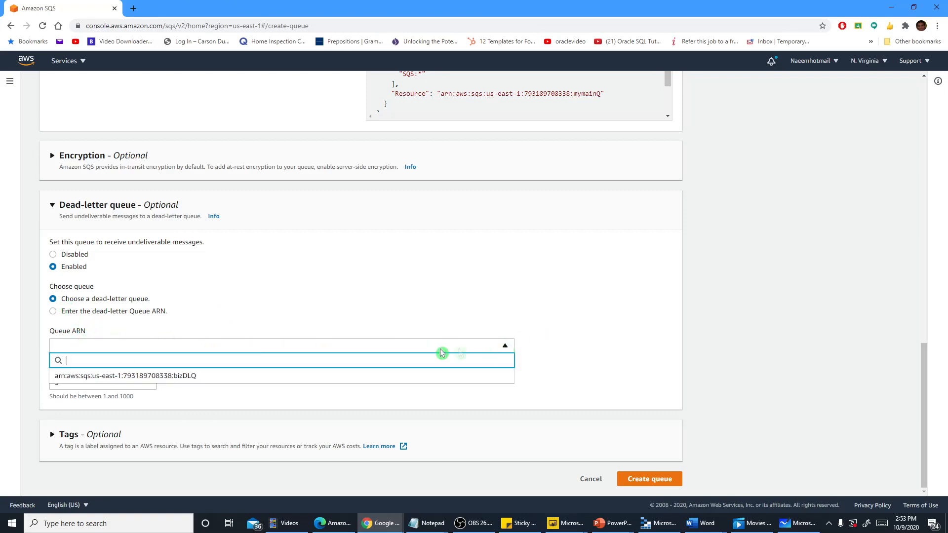
pyautogui.click(198, 376)
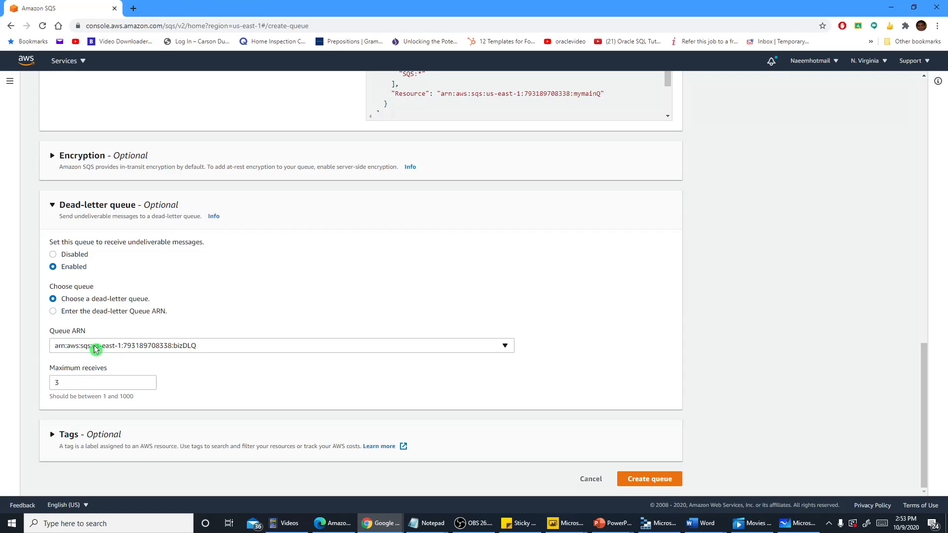
# Review all the settings of mymainQ, create the queue, and look over its details
pyautogui.scroll(4, 197, 328)
pyautogui.scroll(4, 200, 330)
pyautogui.scroll(-8, 199, 327)
pyautogui.scroll(12, 249, 375)
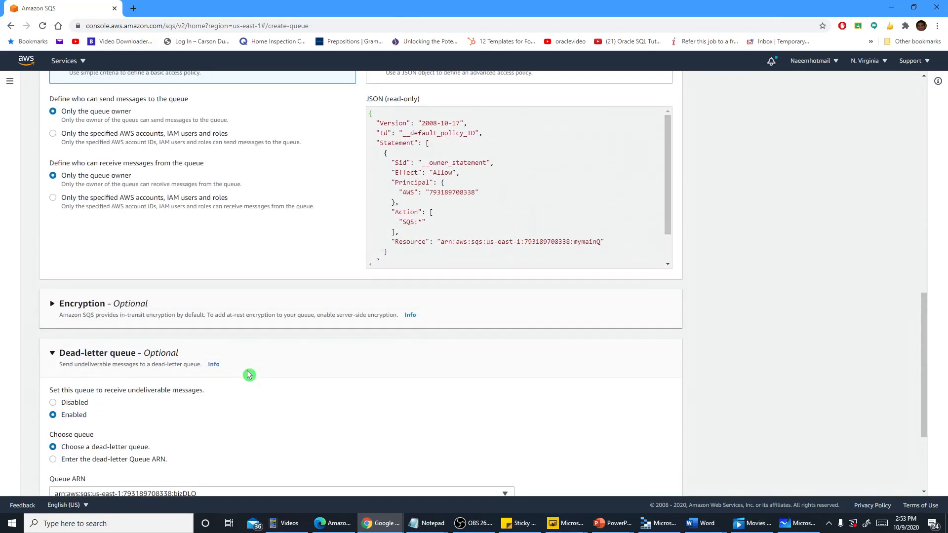
pyautogui.scroll(5, 247, 371)
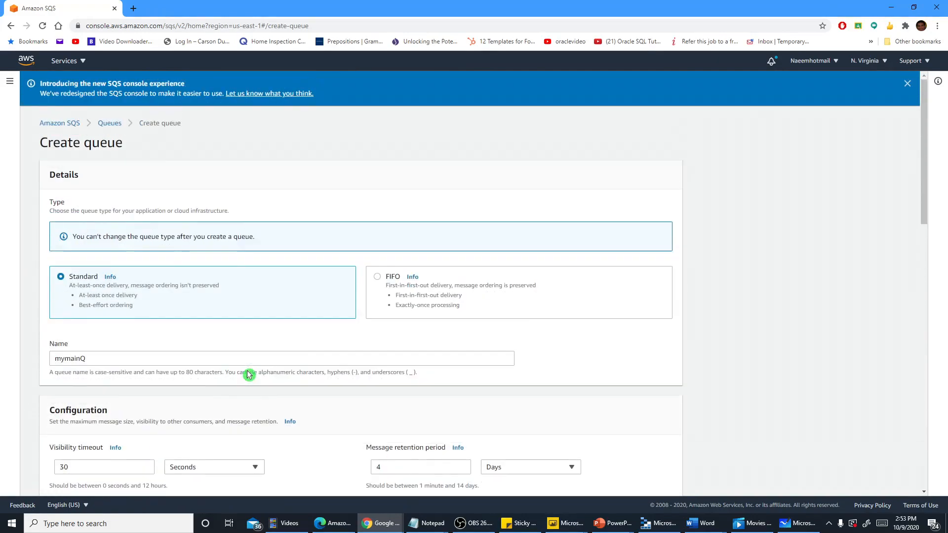
pyautogui.scroll(-7, 247, 370)
pyautogui.scroll(-10, 249, 375)
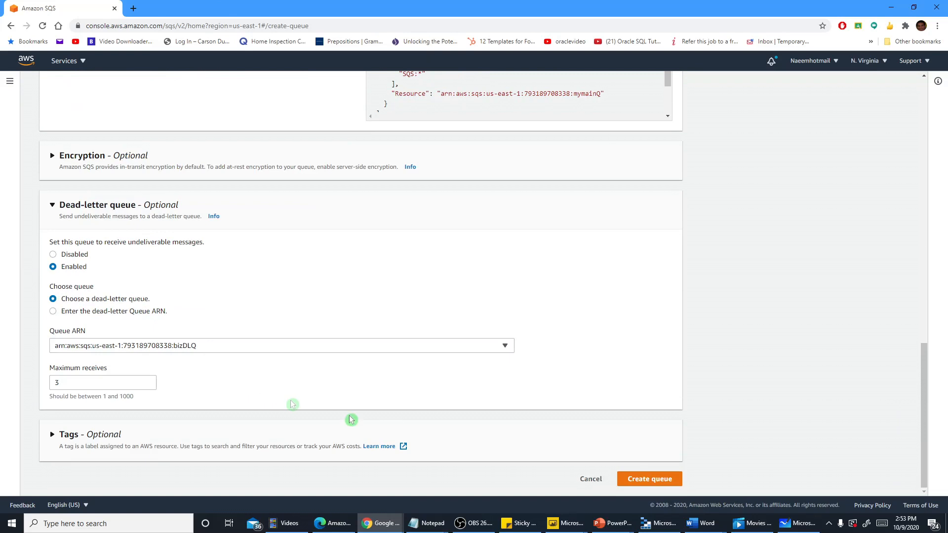
pyautogui.click(647, 482)
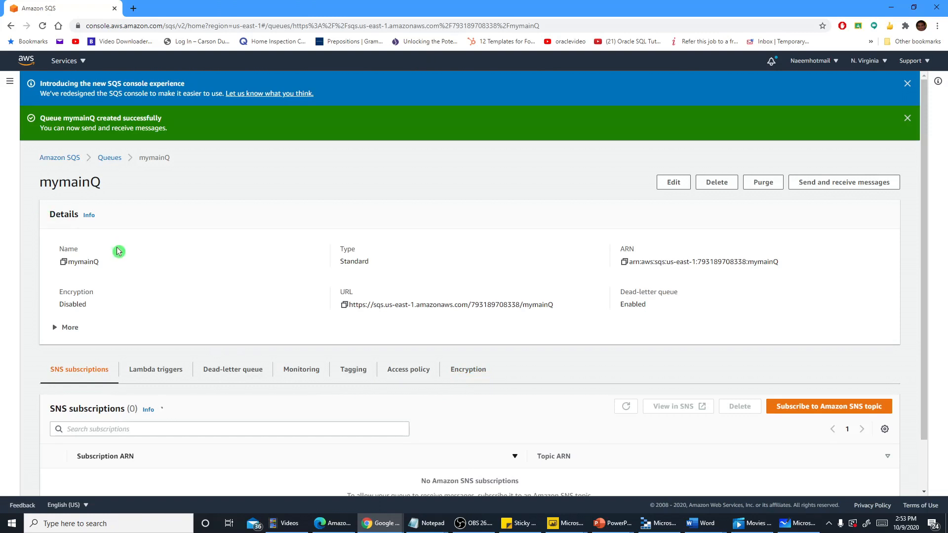
pyautogui.scroll(-1, 165, 255)
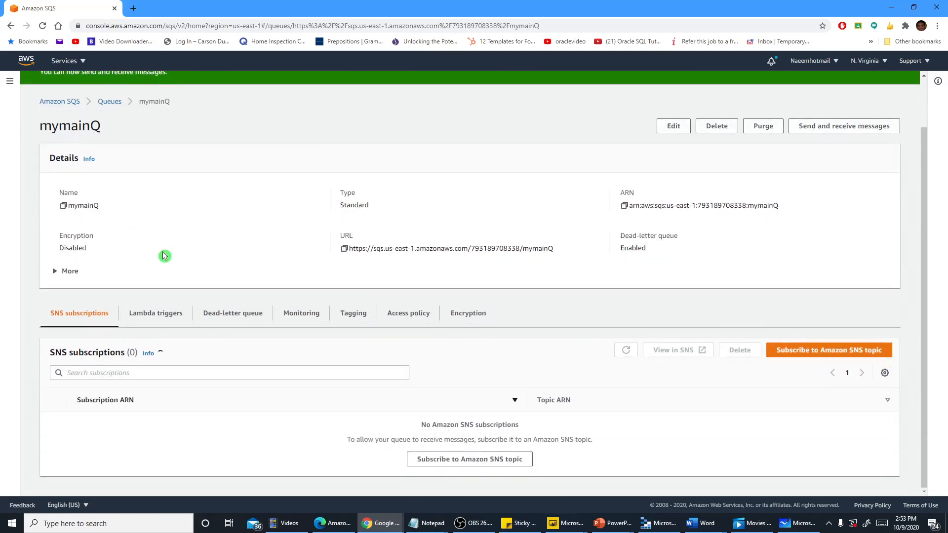
# Leave the mymainQ details and reload the queue list by reopening Simple Queue Service
pyautogui.click(110, 101)
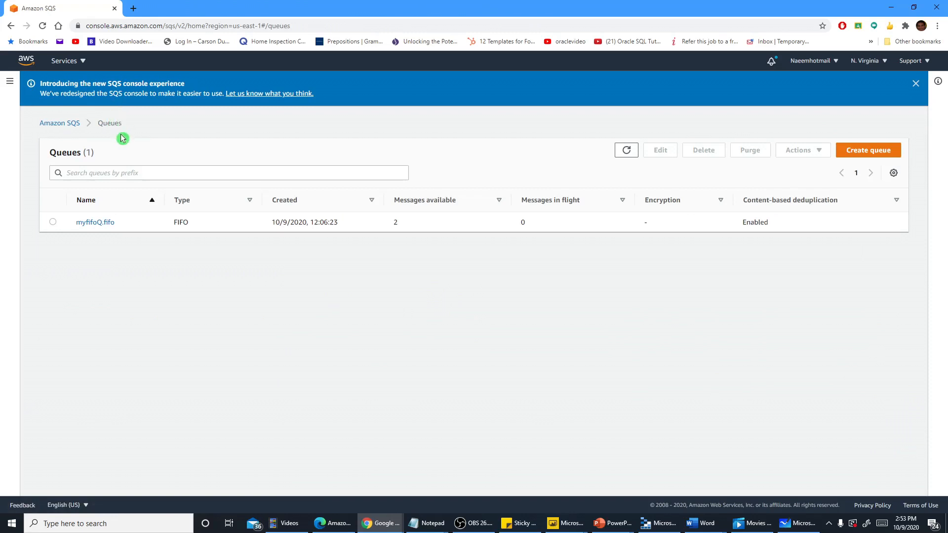
pyautogui.click(59, 123)
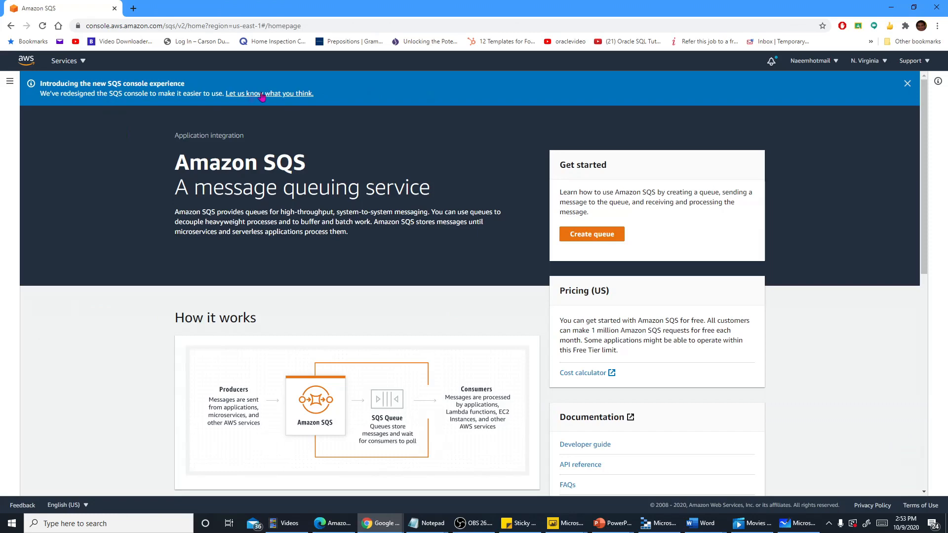
pyautogui.click(63, 61)
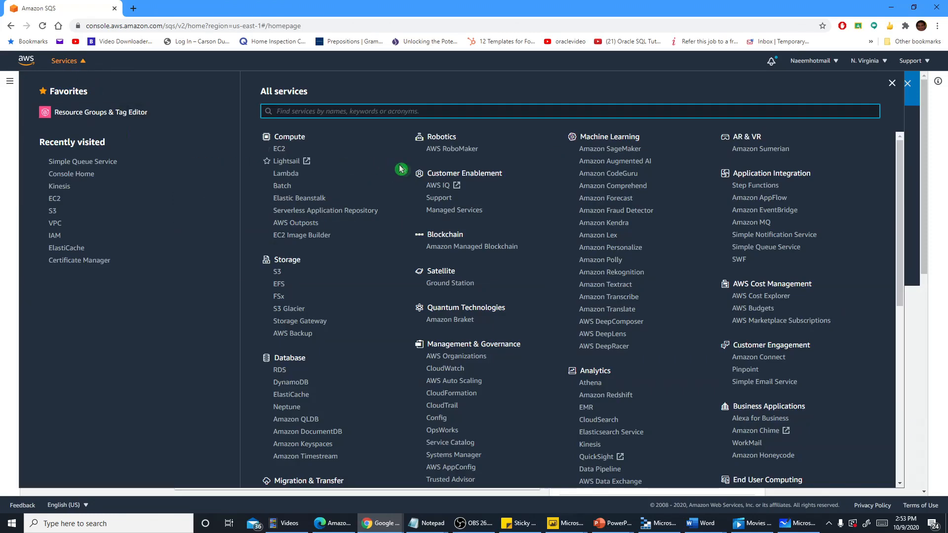
pyautogui.click(80, 163)
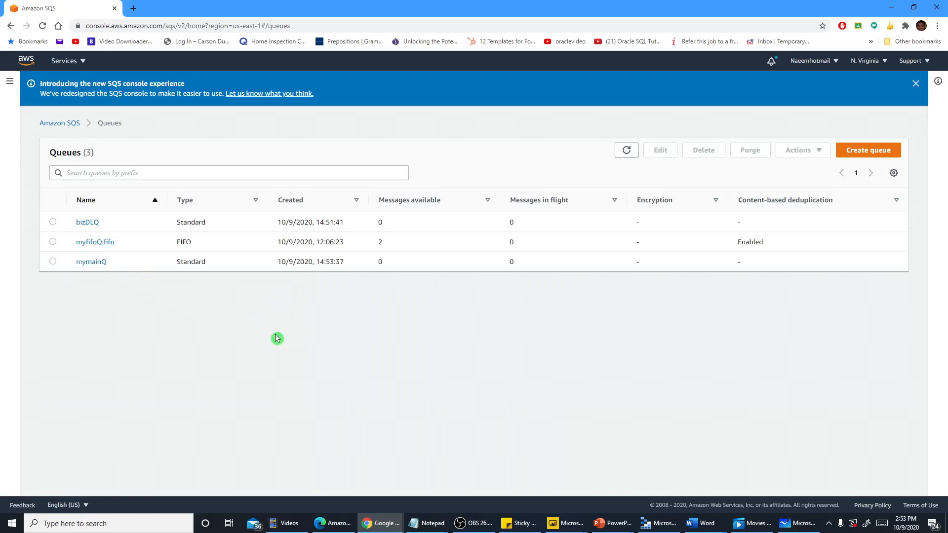
# Delete the queue myfifoQ.fifo permanently, confirming with the phrase delete
pyautogui.click(52, 241)
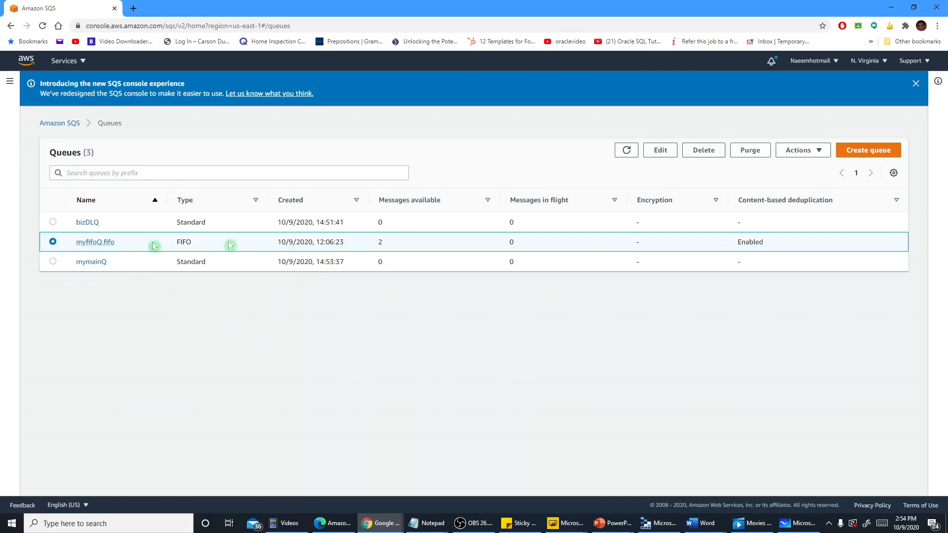
pyautogui.click(808, 152)
pyautogui.click(701, 154)
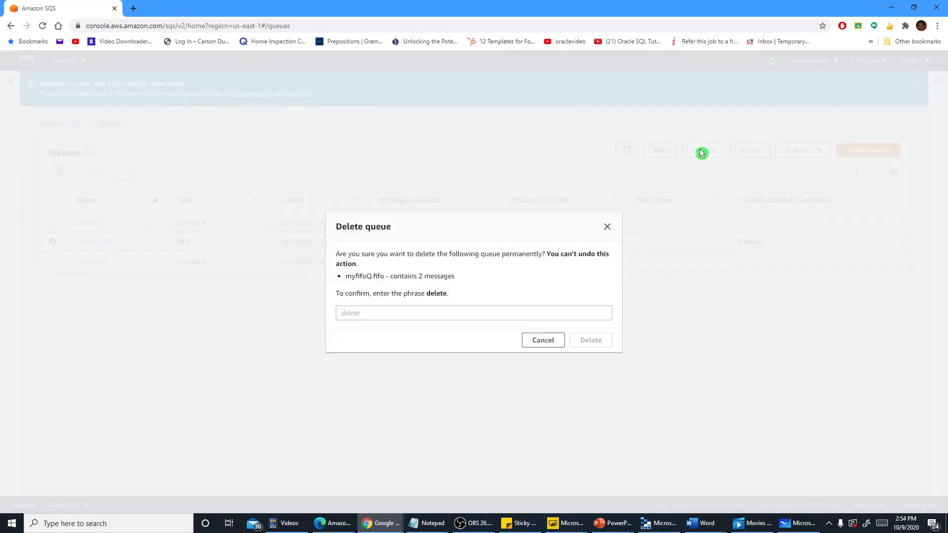
pyautogui.click(454, 313)
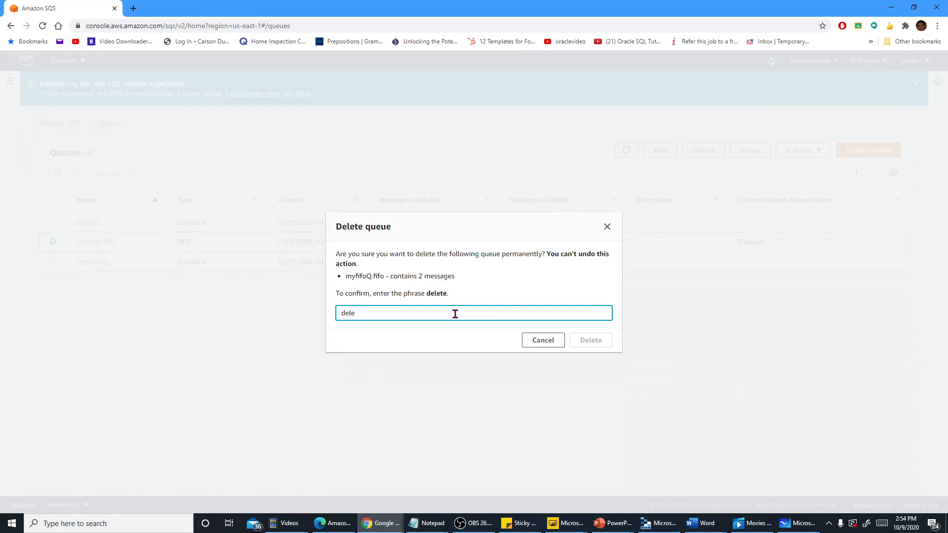
pyautogui.write('delete')
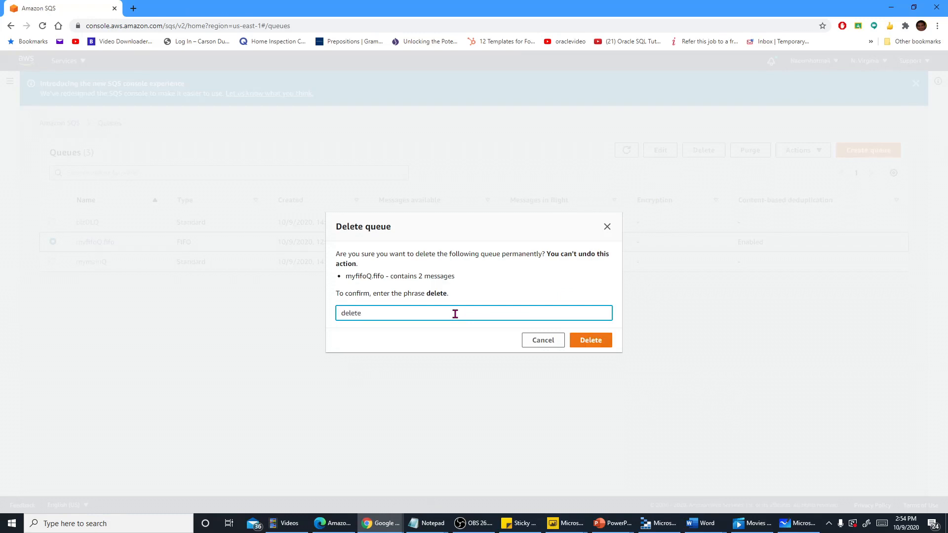
pyautogui.click(591, 341)
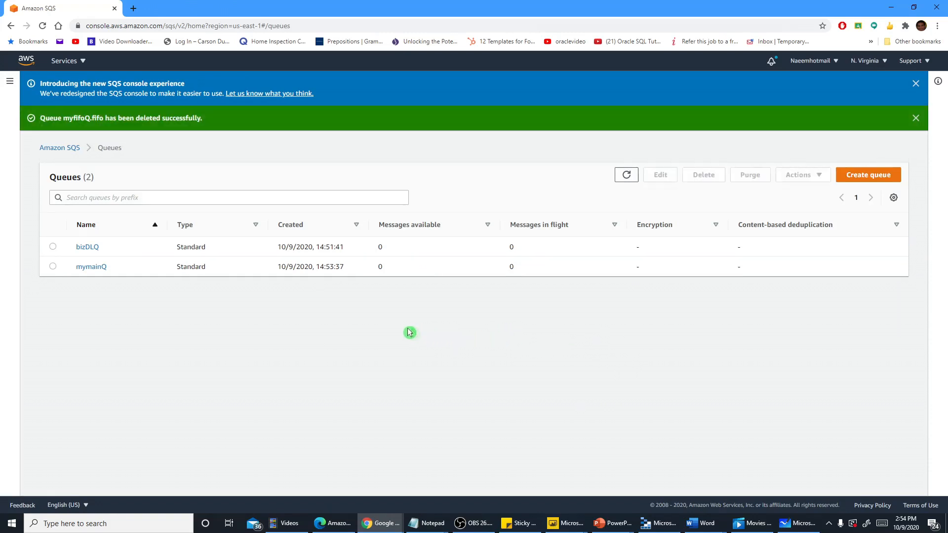
# Open mymainQ for editing, check its dead-letter queue settings, and save the configuration
pyautogui.click(80, 268)
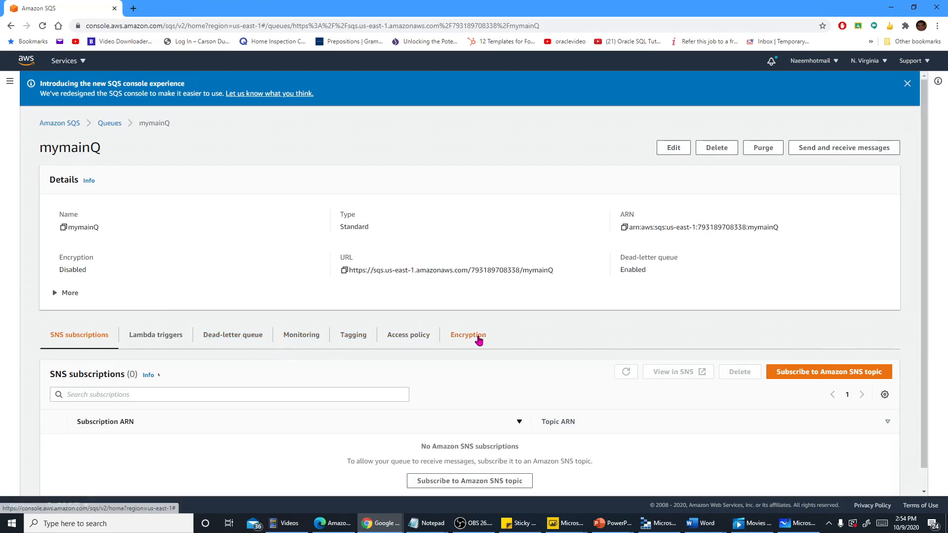
pyautogui.click(676, 147)
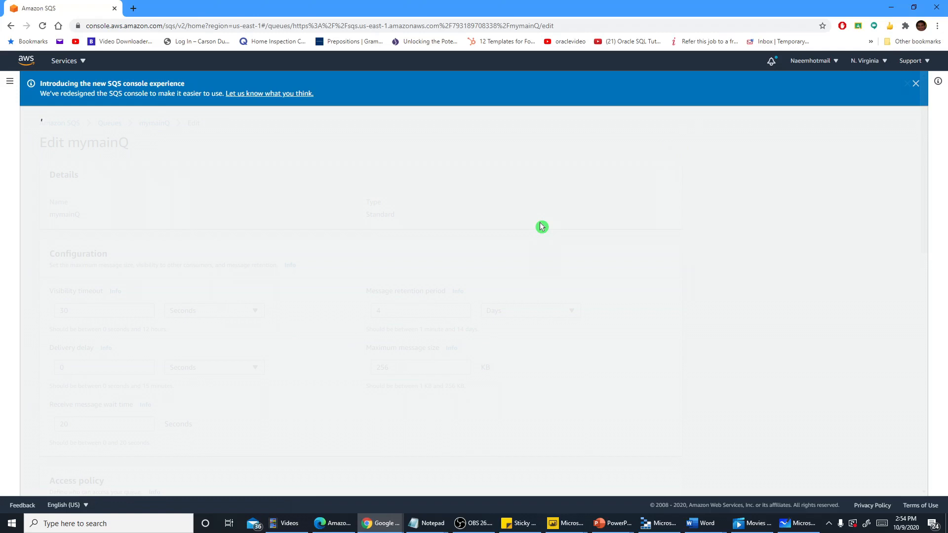
pyautogui.scroll(-10, 540, 233)
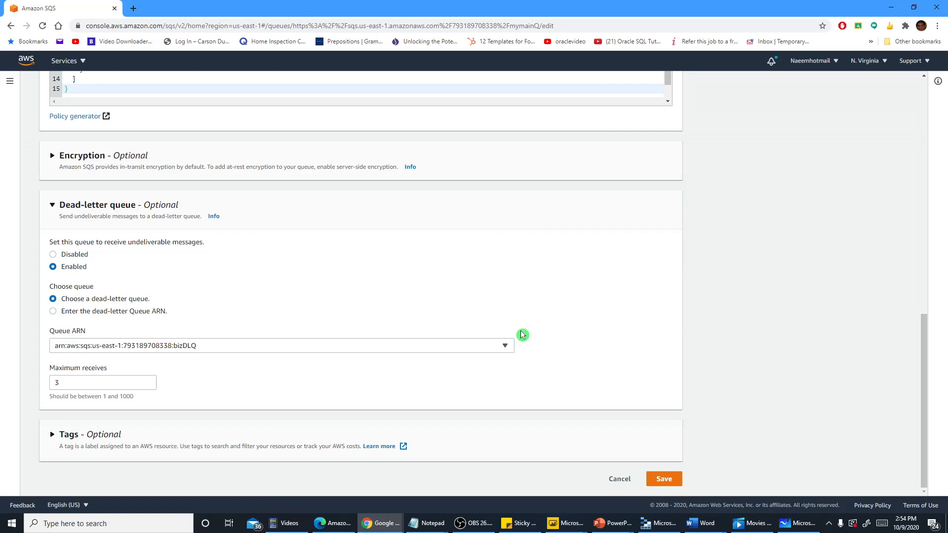
pyautogui.scroll(1, 523, 335)
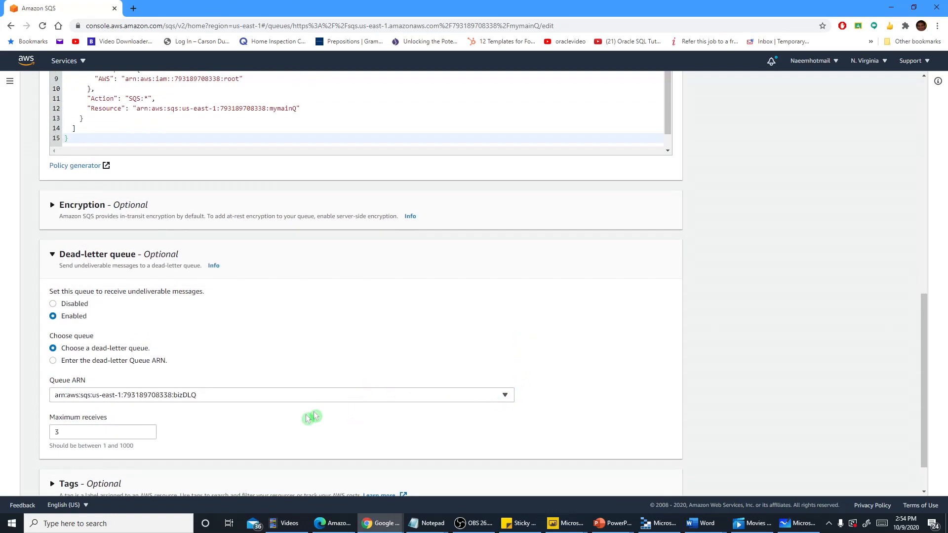
pyautogui.moveTo(91, 385); pyautogui.dragTo(71, 382)
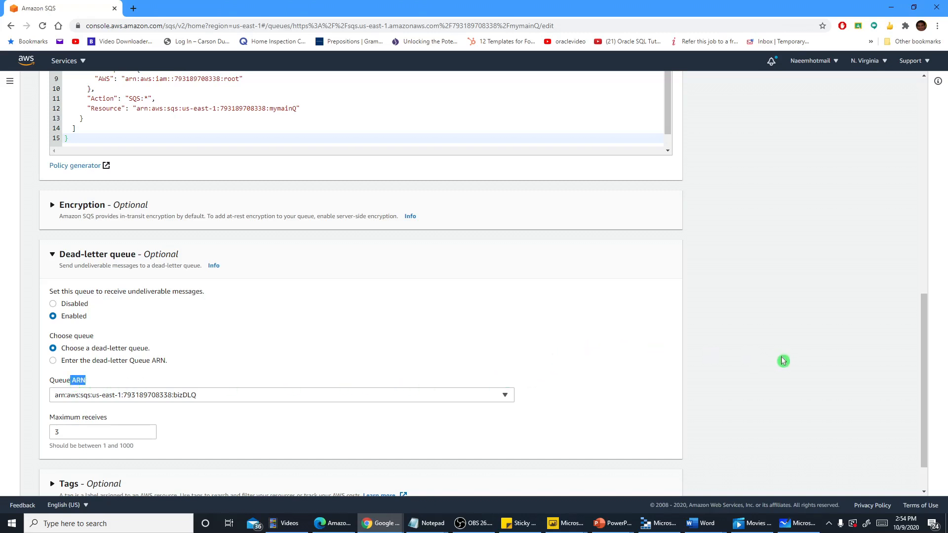
pyautogui.scroll(-1, 797, 371)
pyautogui.click(665, 480)
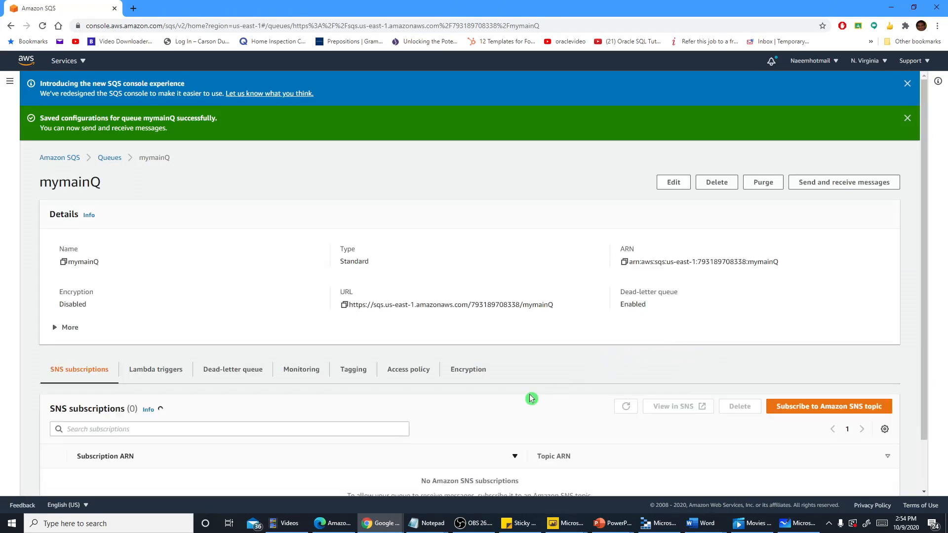
# Start sending a message to mymainQ and enter "my message 1" as the message body
pyautogui.scroll(-1, 529, 394)
pyautogui.scroll(1, 530, 394)
pyautogui.scroll(-1, 442, 405)
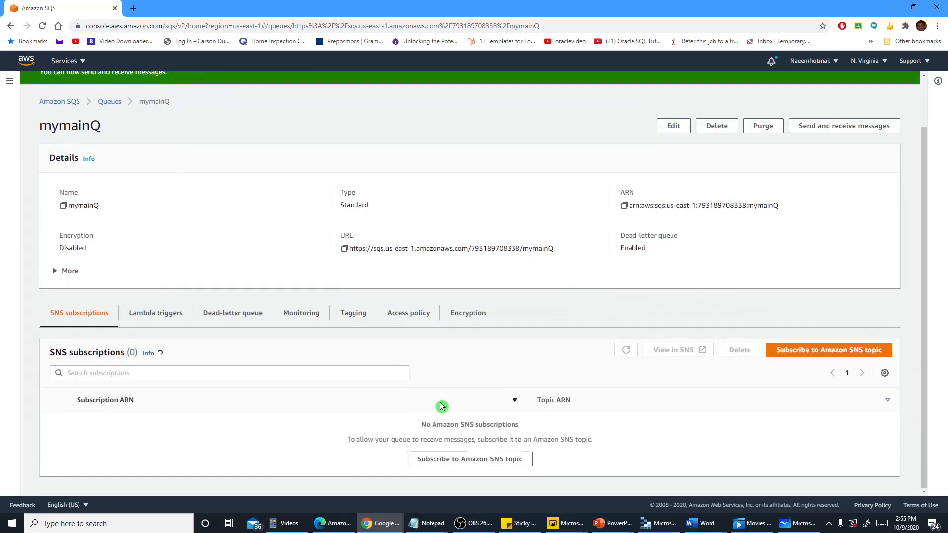
pyautogui.scroll(1, 442, 406)
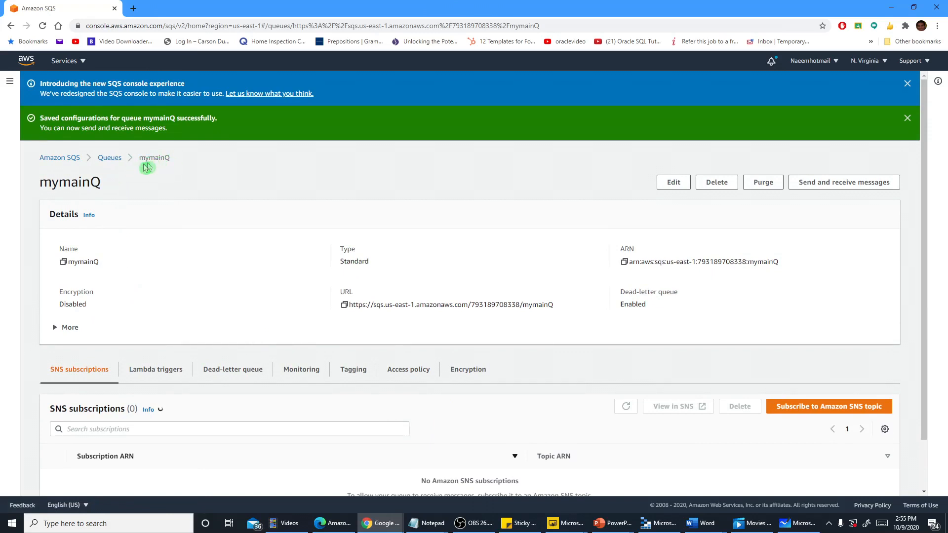
pyautogui.click(819, 184)
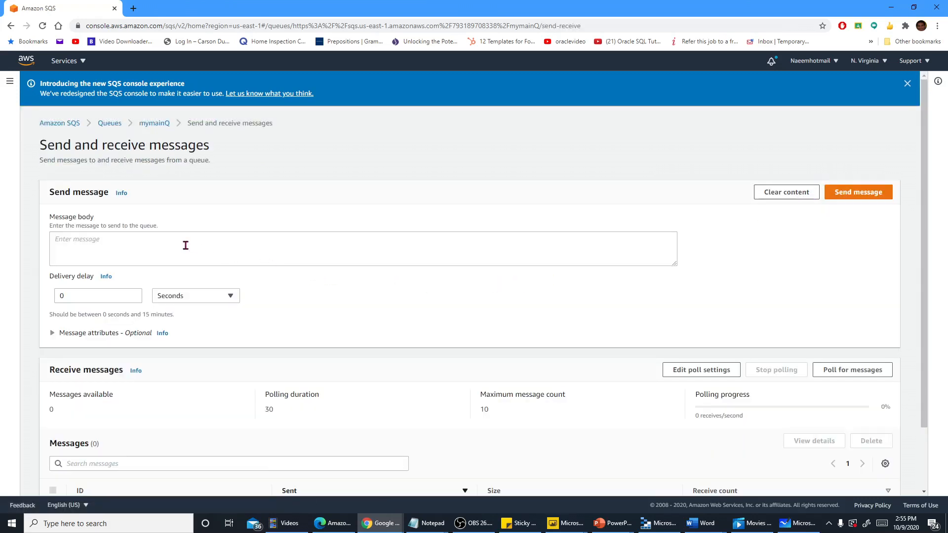
pyautogui.click(186, 246)
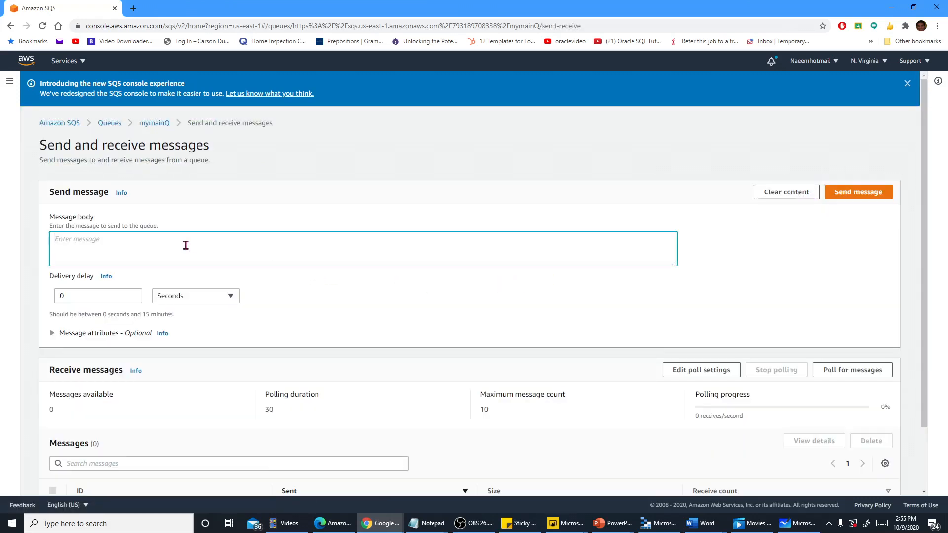
pyautogui.write('my message 1')
# Add a String message attribute with the name Name and the value message1
pyautogui.scroll(-2, 243, 299)
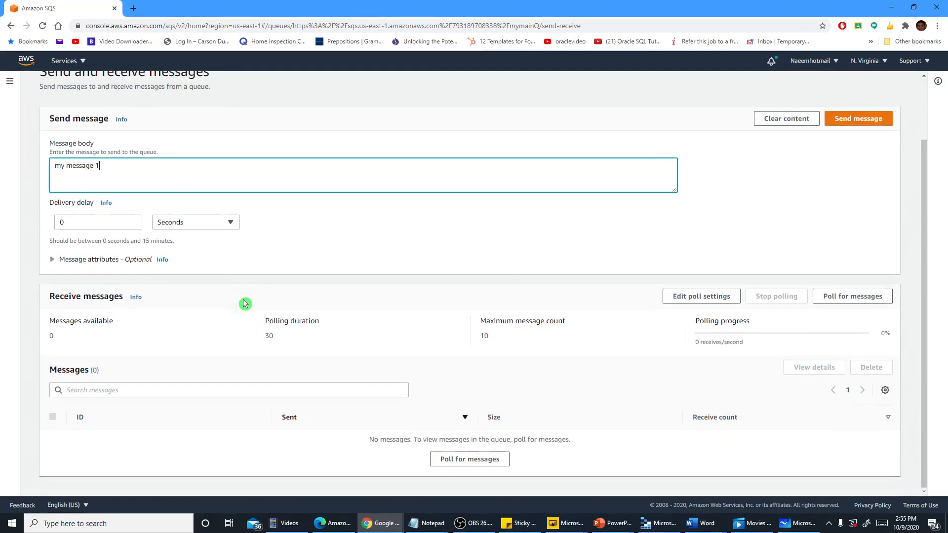
pyautogui.click(90, 261)
pyautogui.click(110, 271)
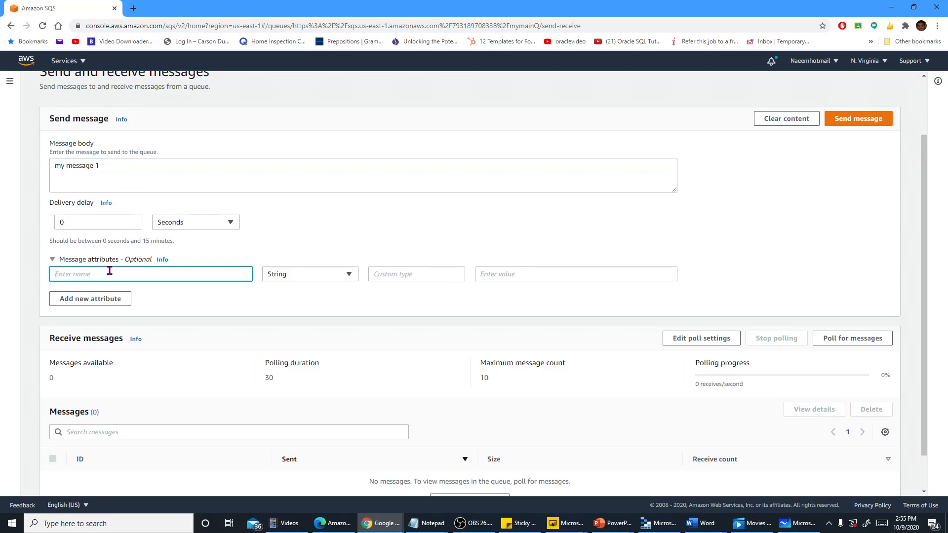
pyautogui.write('n')
pyautogui.press('BackSpace')
pyautogui.write('Name')
pyautogui.click(498, 273)
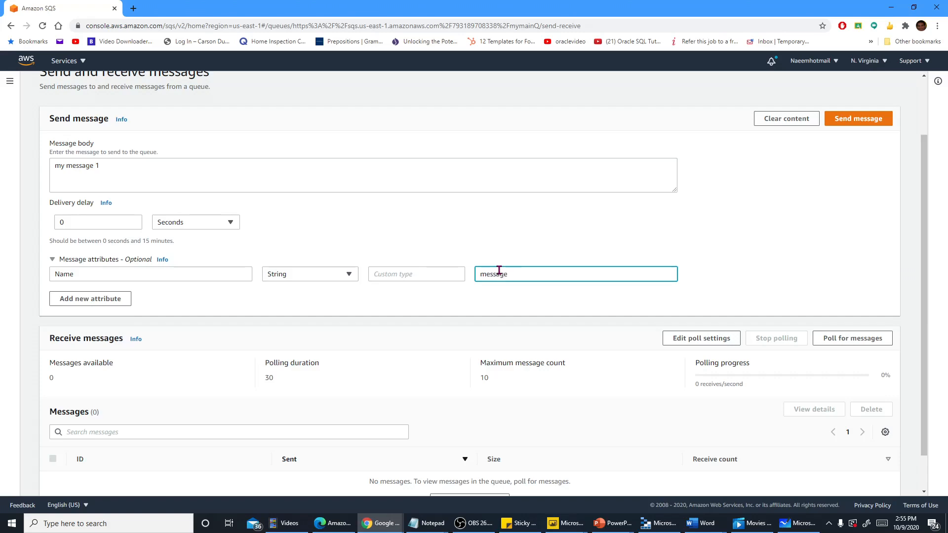
# Review the message body and attribute, and try to send the message to mymainQ
pyautogui.scroll(1, 557, 170)
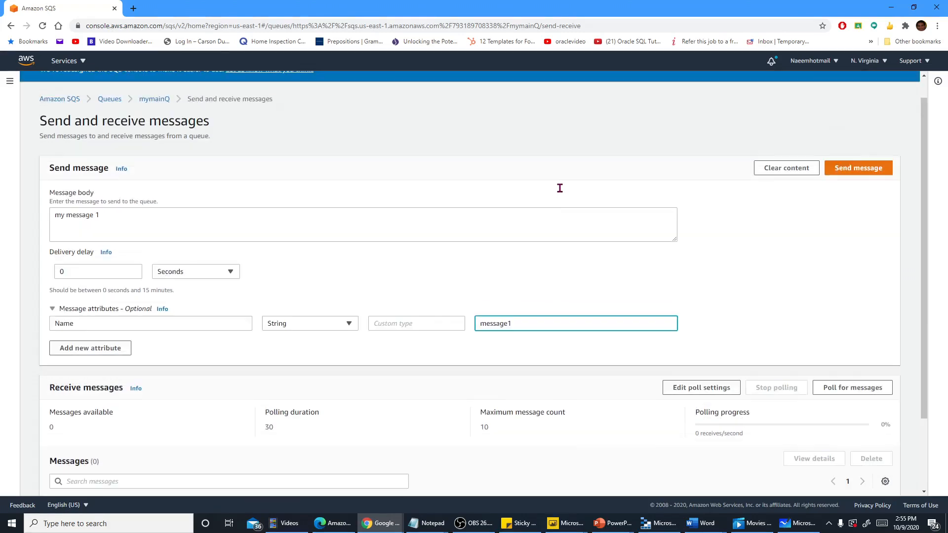
pyautogui.scroll(-2, 558, 186)
pyautogui.scroll(2, 388, 175)
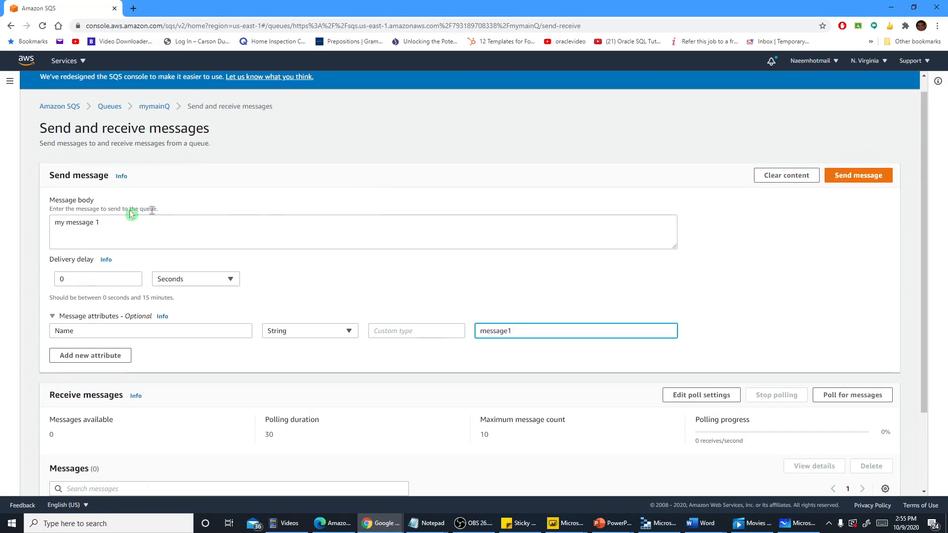
pyautogui.scroll(-1, 255, 254)
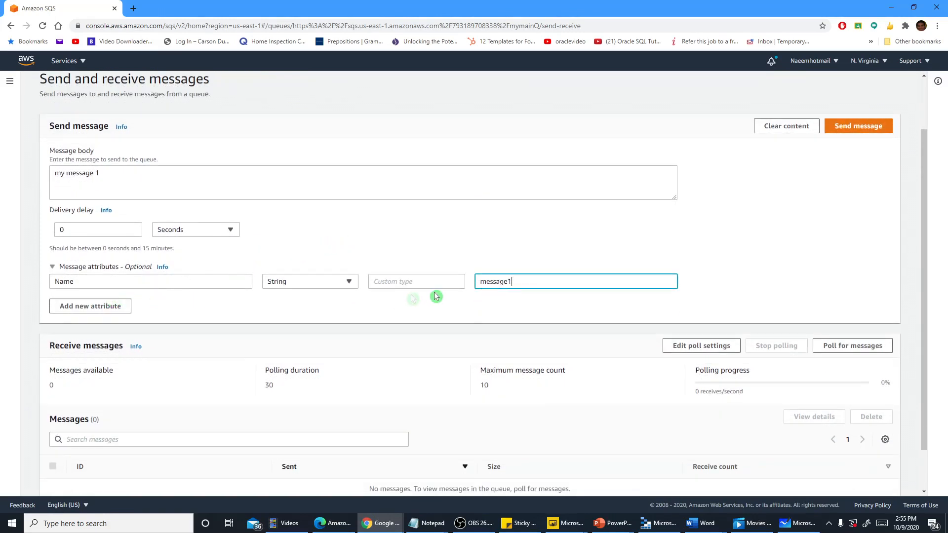
pyautogui.moveTo(526, 281)
pyautogui.mouseDown()
pyautogui.moveTo(482, 282)
pyautogui.moveTo(519, 251)
pyautogui.moveTo(370, 293)
pyautogui.mouseUp()
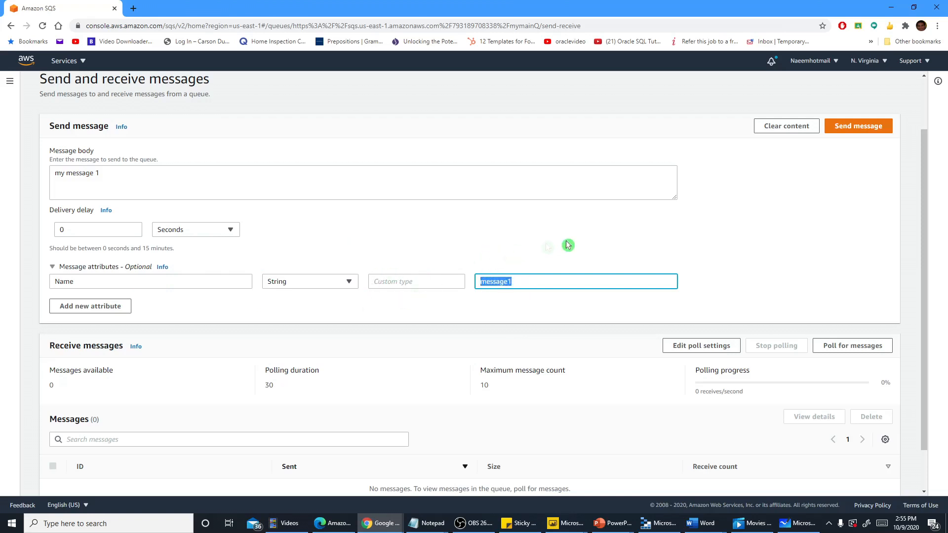
pyautogui.click(582, 239)
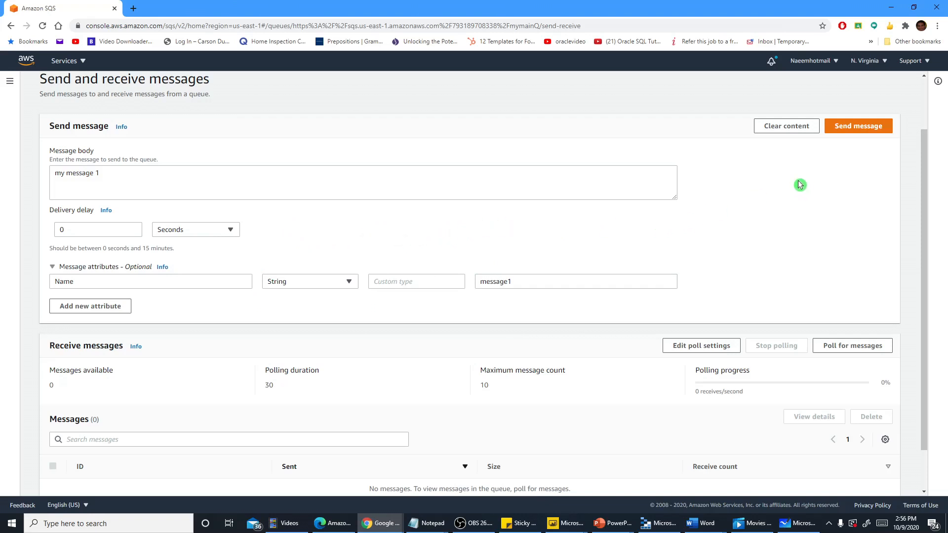
pyautogui.click(837, 129)
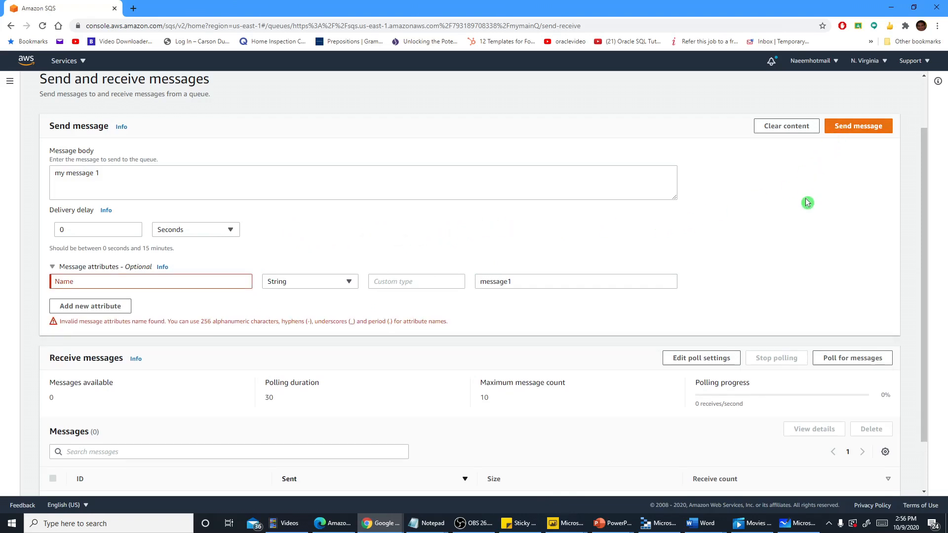
# Remove the trailing space from the attribute name Name and send the message to mymainQ
pyautogui.click(104, 283)
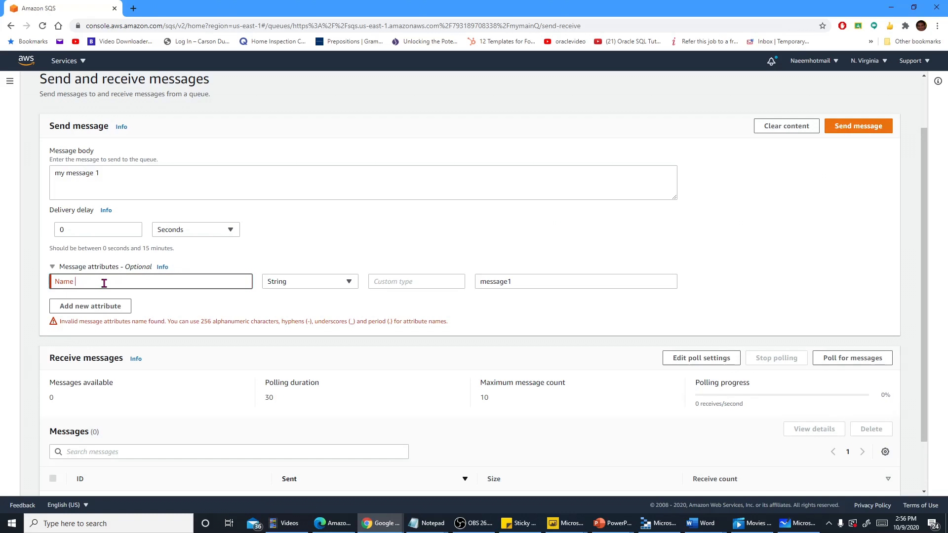
pyautogui.press('BackSpace')
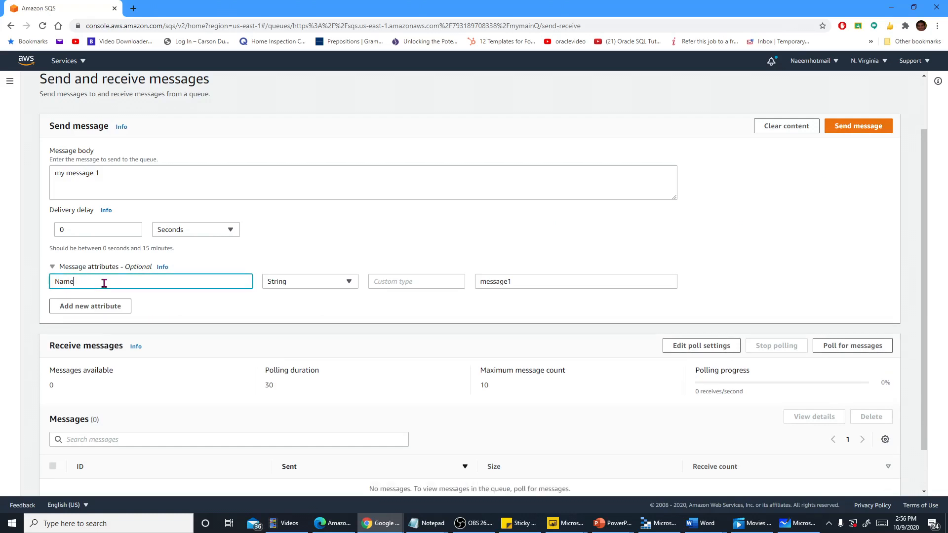
pyautogui.click(488, 307)
pyautogui.click(846, 129)
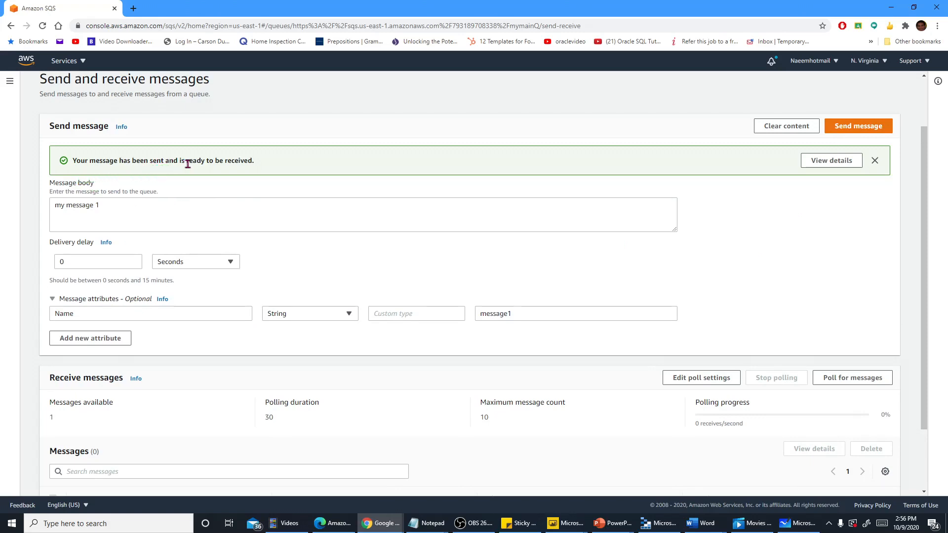
# Check how many messages are available in mymainQ and send the same message again
pyautogui.scroll(-2, 246, 192)
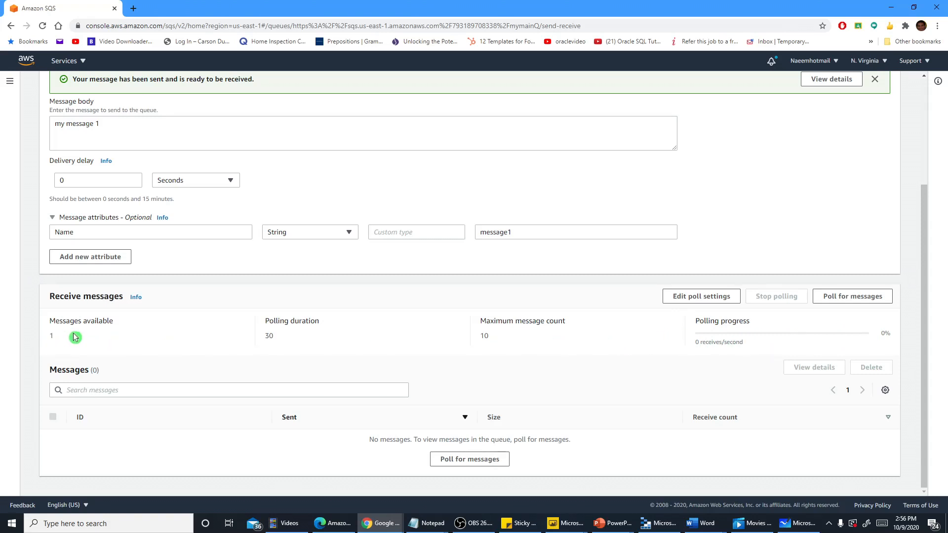
pyautogui.scroll(3, 83, 340)
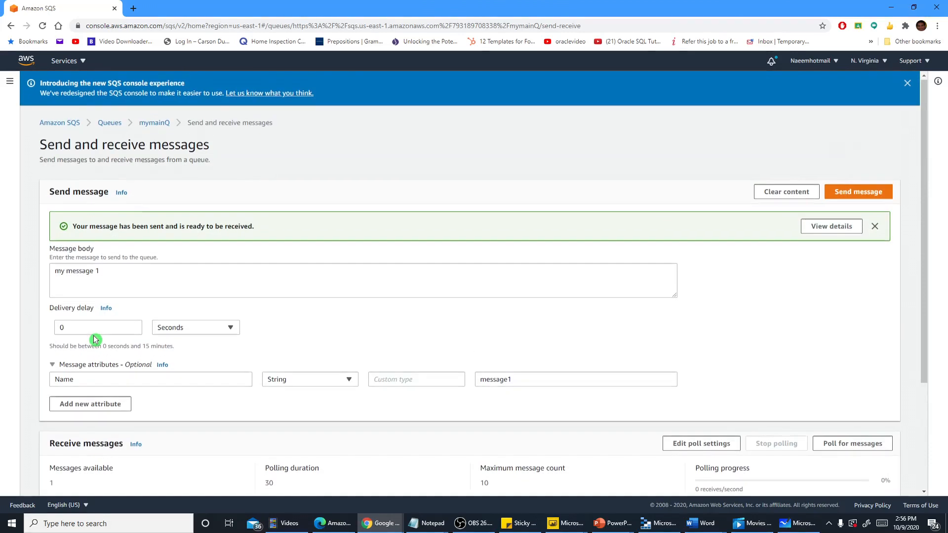
pyautogui.click(840, 194)
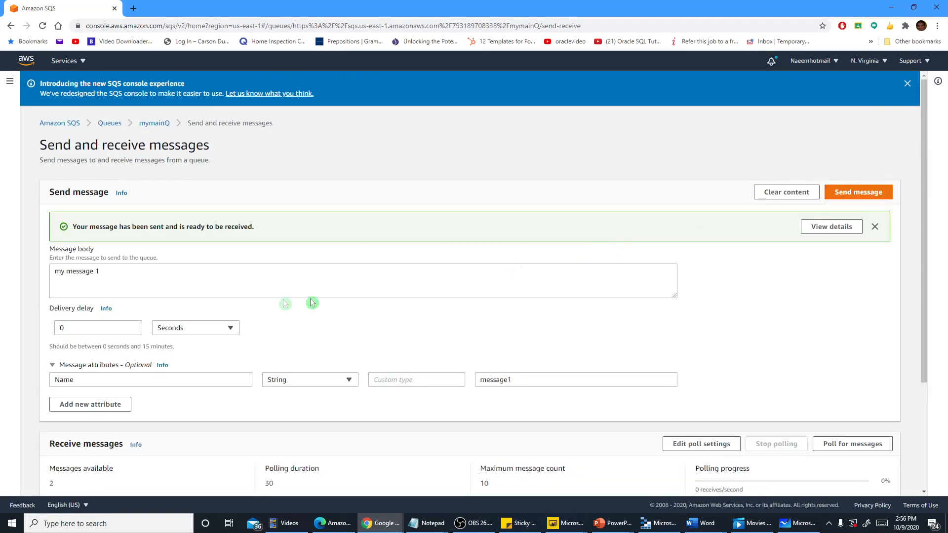
# Change the message body to my message 2 and the Name attribute's value to message2, and send the message to mymainQ
pyautogui.click(153, 276)
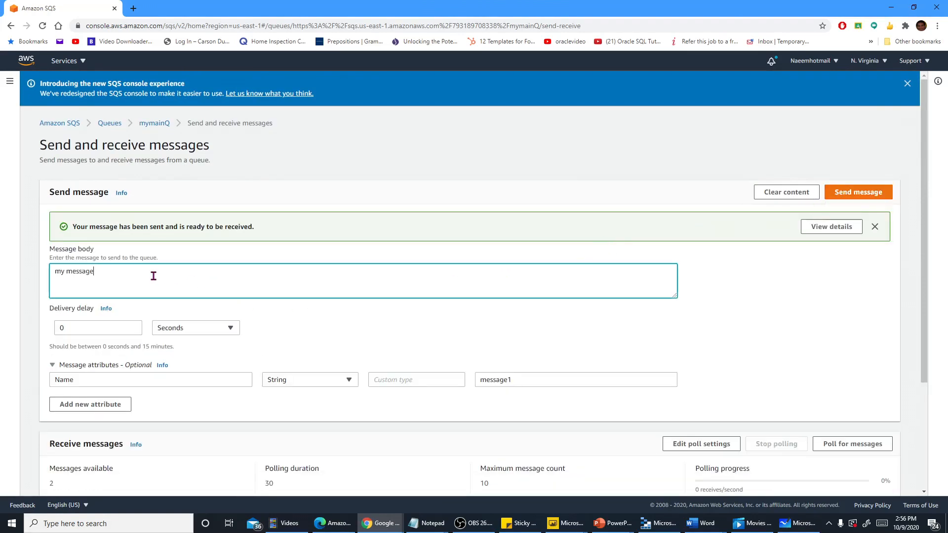
pyautogui.write('2')
pyautogui.click(509, 381)
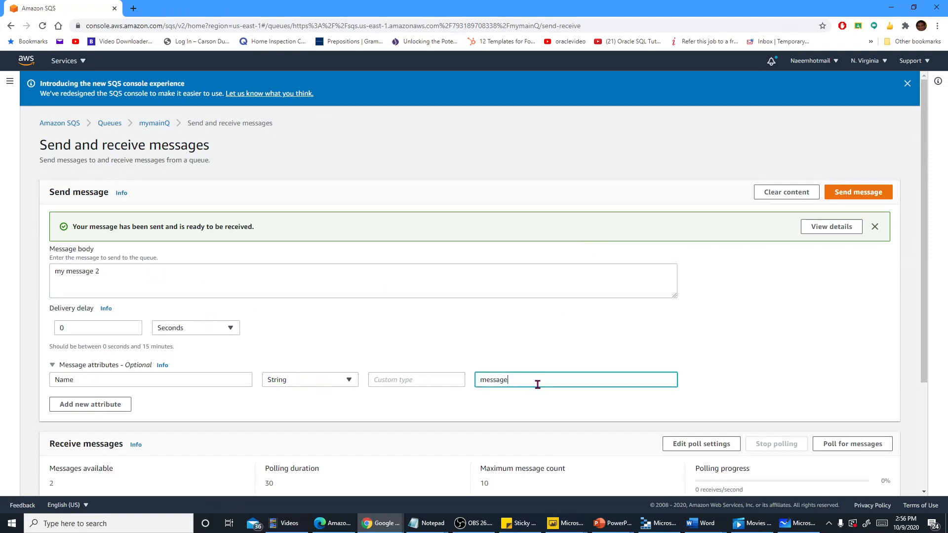
pyautogui.click(851, 194)
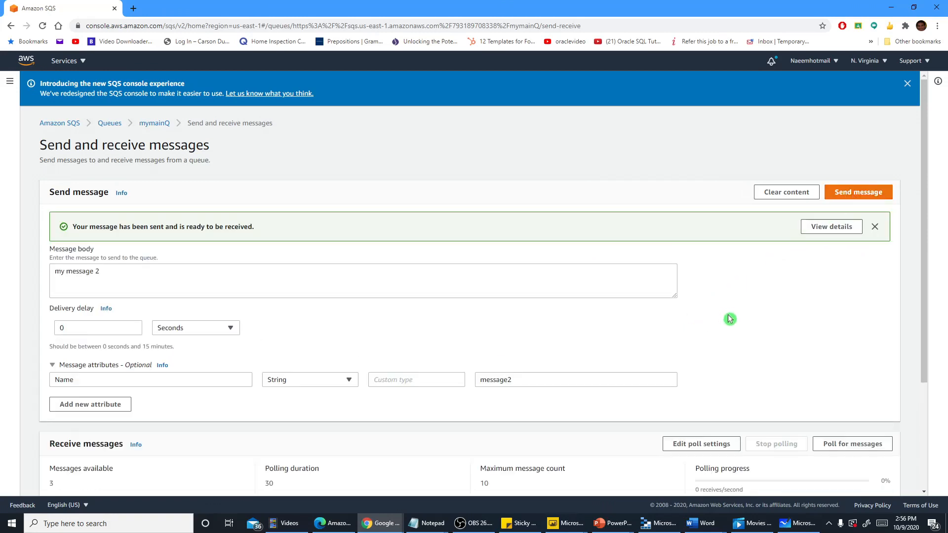
# Check the number of messages available in the queue and send my message 2 a second time
pyautogui.scroll(-3, 730, 318)
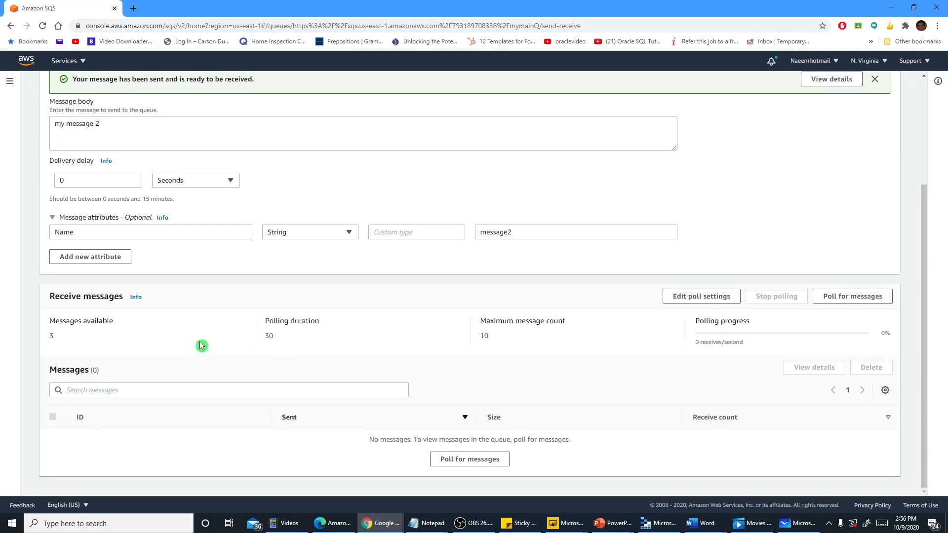
pyautogui.scroll(1, 202, 345)
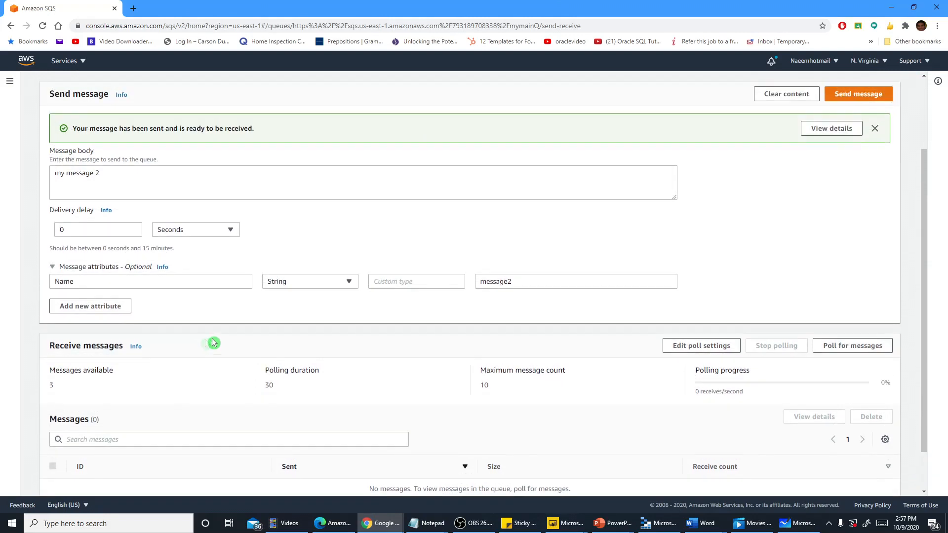
pyautogui.click(852, 98)
# Change the message body to my message 3 and the attribute value to message3, and send the message
pyautogui.click(102, 174)
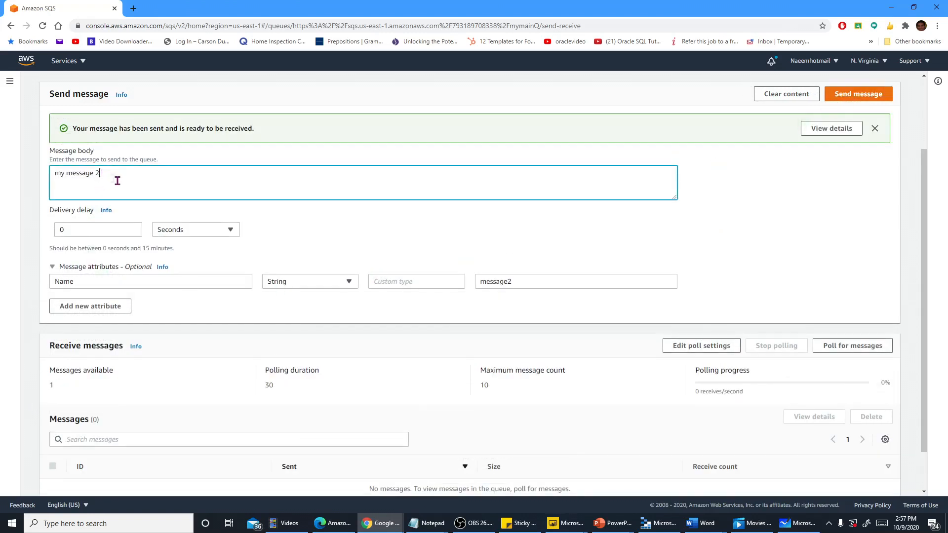
pyautogui.write('3')
pyautogui.click(521, 282)
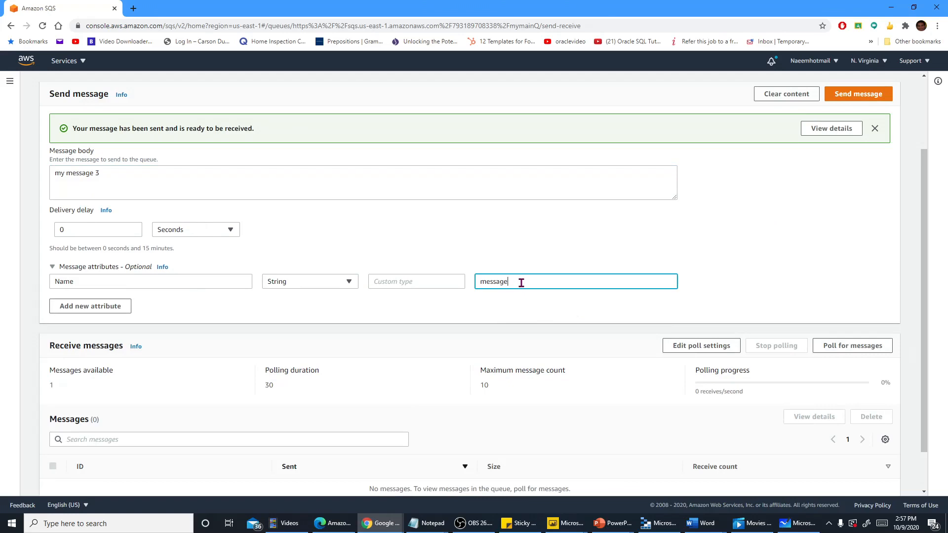
pyautogui.click(842, 94)
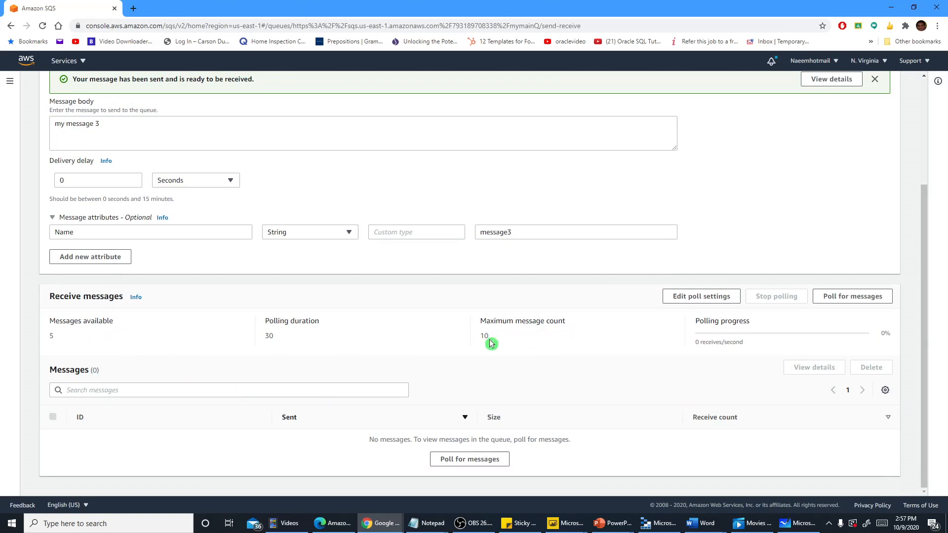
# Poll mymainQ for messages and view the details and body of the newest message received
pyautogui.click(829, 302)
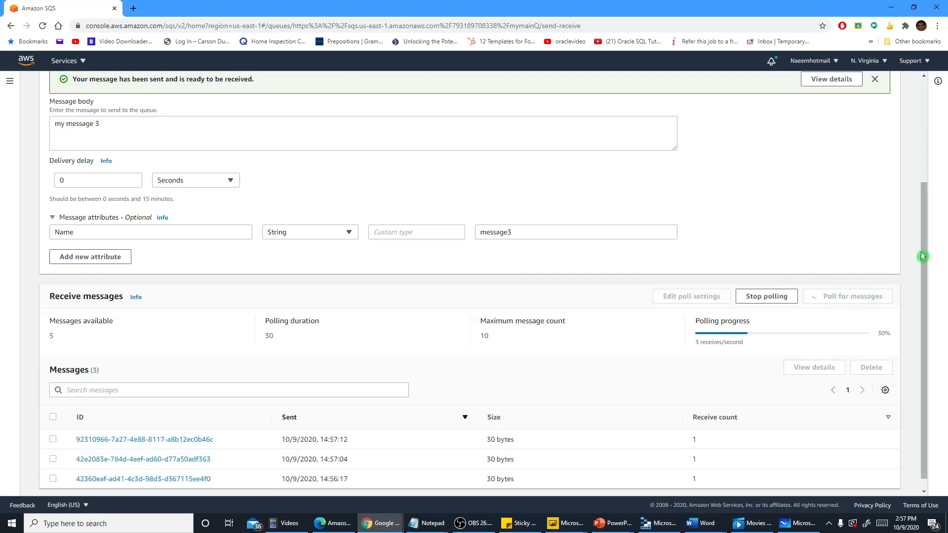
pyautogui.scroll(-1, 921, 257)
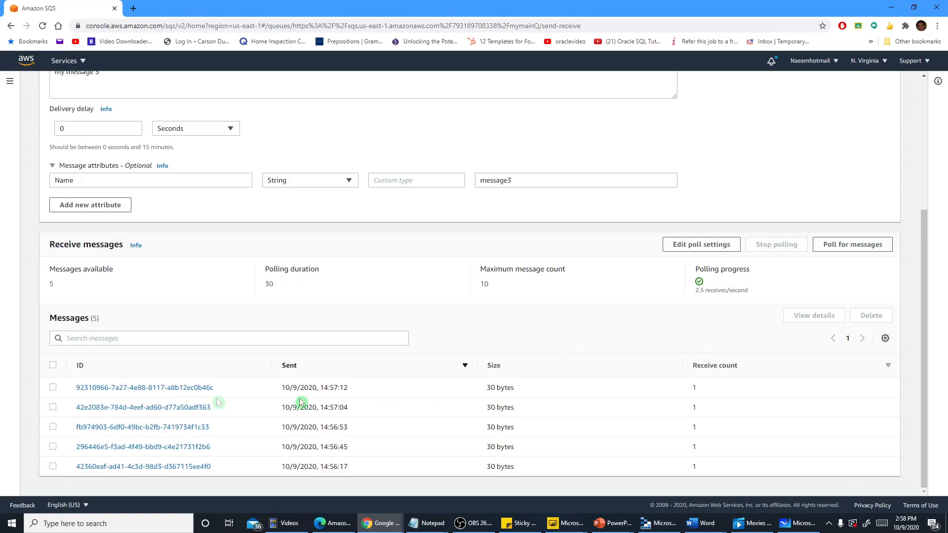
pyautogui.click(53, 388)
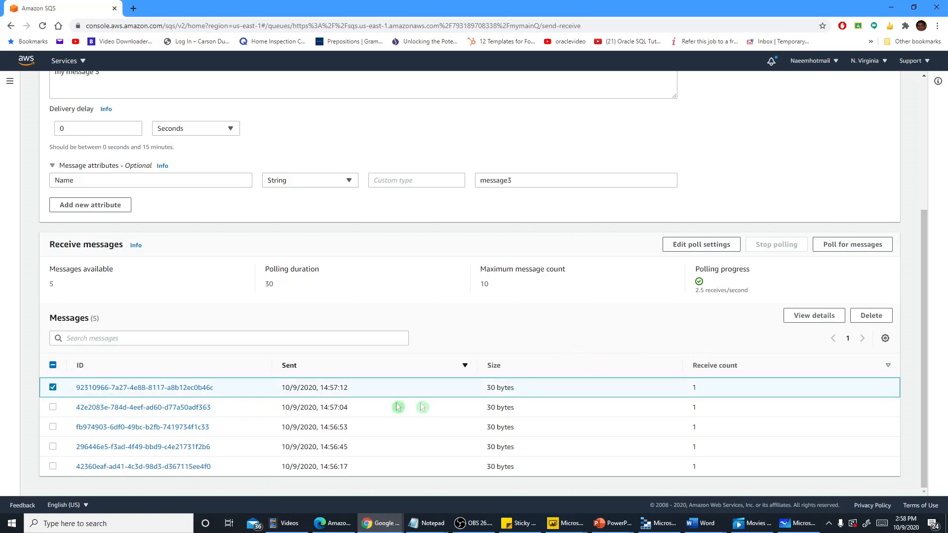
pyautogui.click(814, 316)
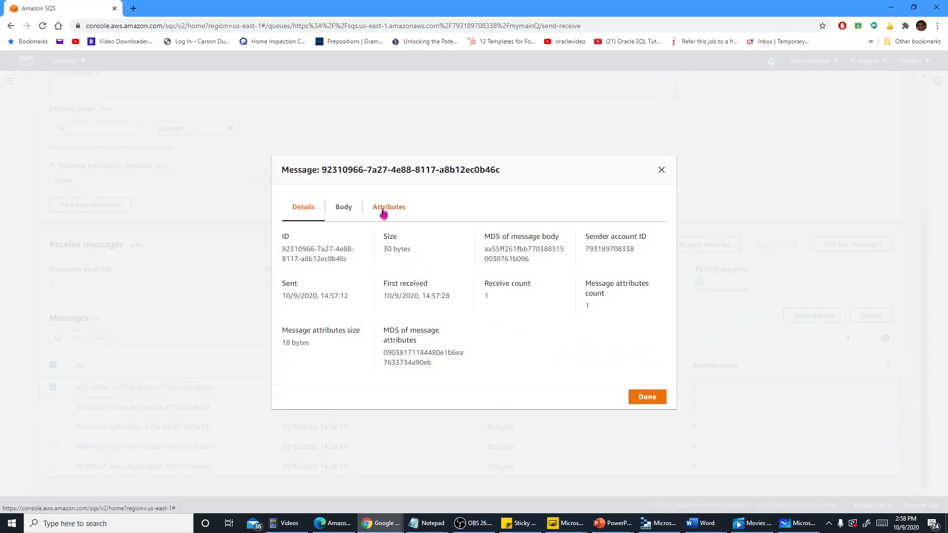
pyautogui.click(343, 207)
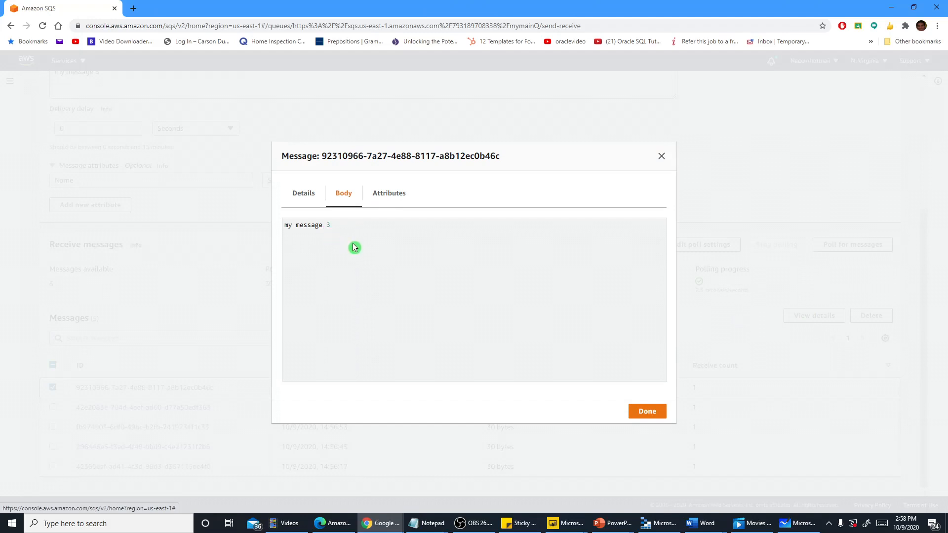
pyautogui.click(661, 156)
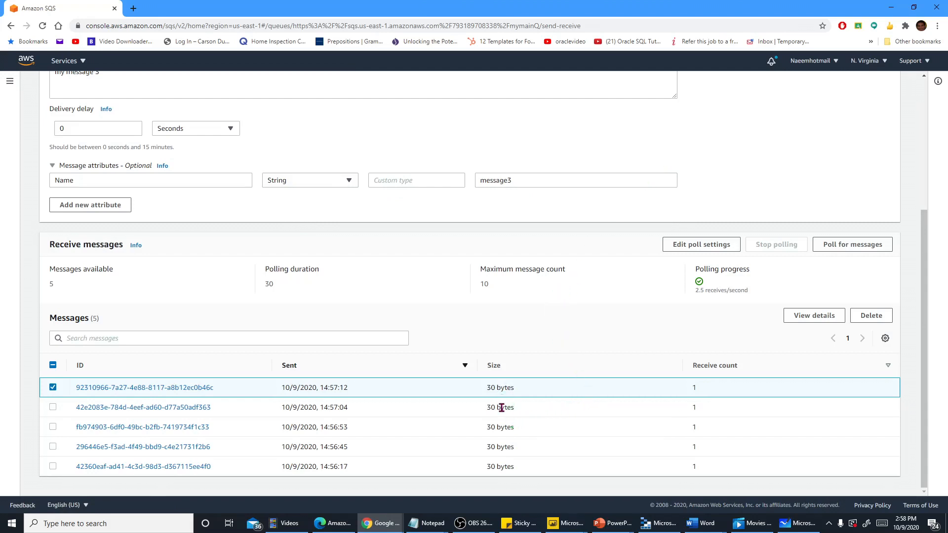
# Select only the message sent at 14:57:04 and view its details and body
pyautogui.click(53, 407)
pyautogui.click(53, 387)
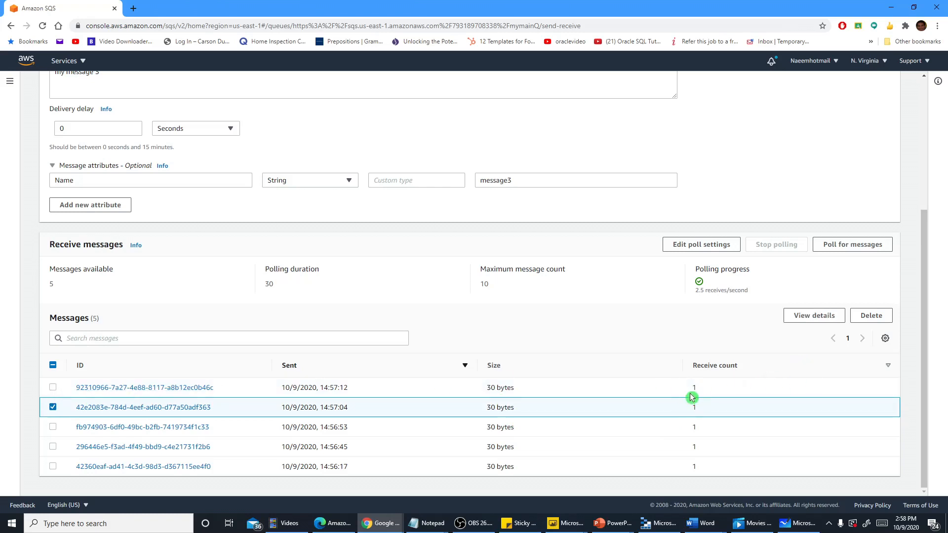
pyautogui.click(800, 317)
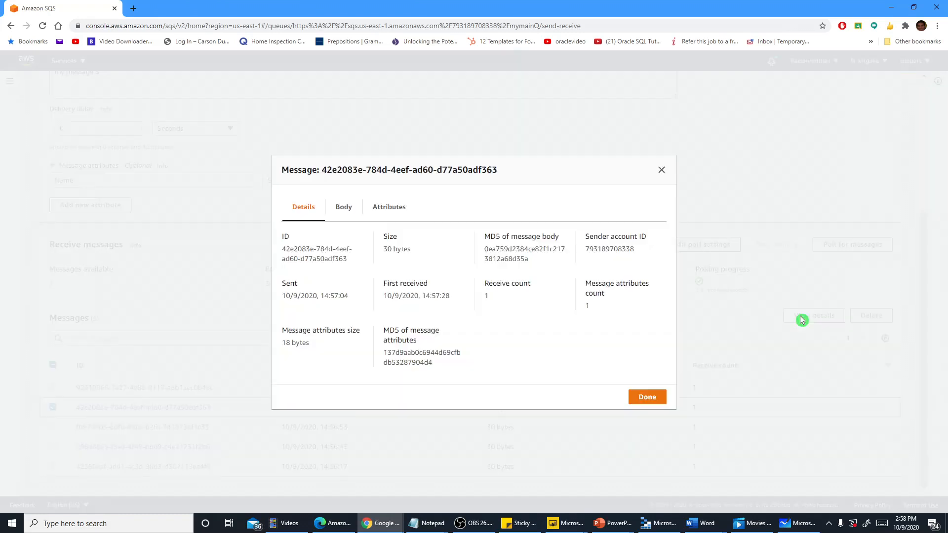
pyautogui.click(344, 210)
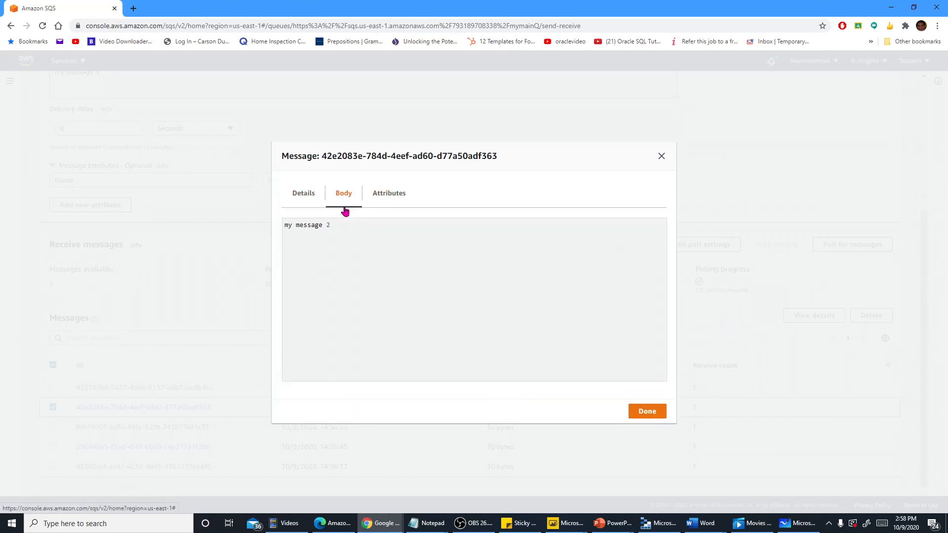
pyautogui.click(660, 157)
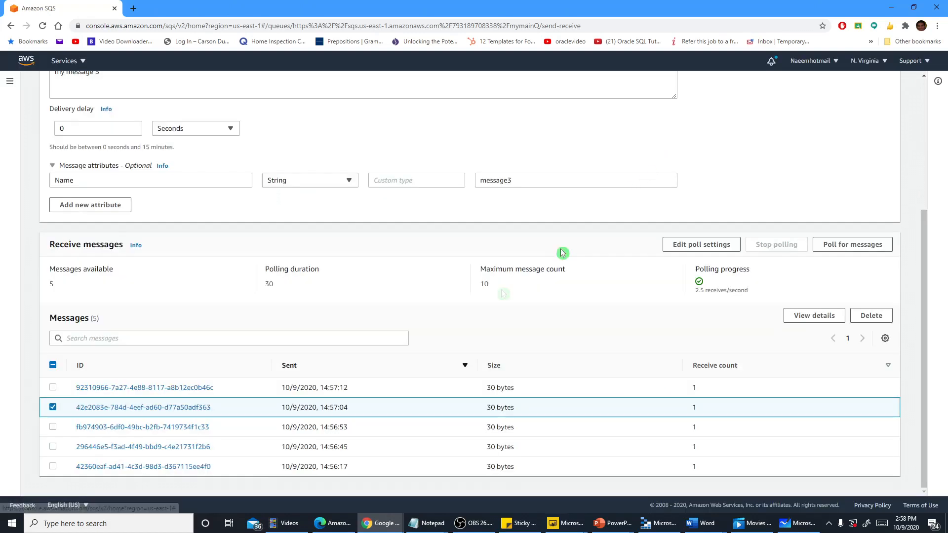
# Select only the message sent at 14:56:53 and inspect its body and details
pyautogui.click(54, 407)
pyautogui.click(53, 427)
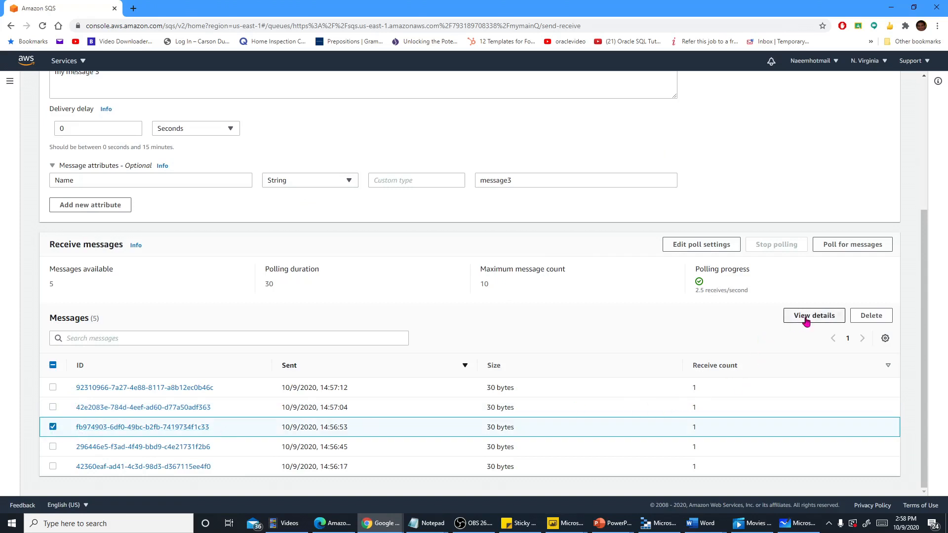
pyautogui.click(804, 319)
pyautogui.click(338, 205)
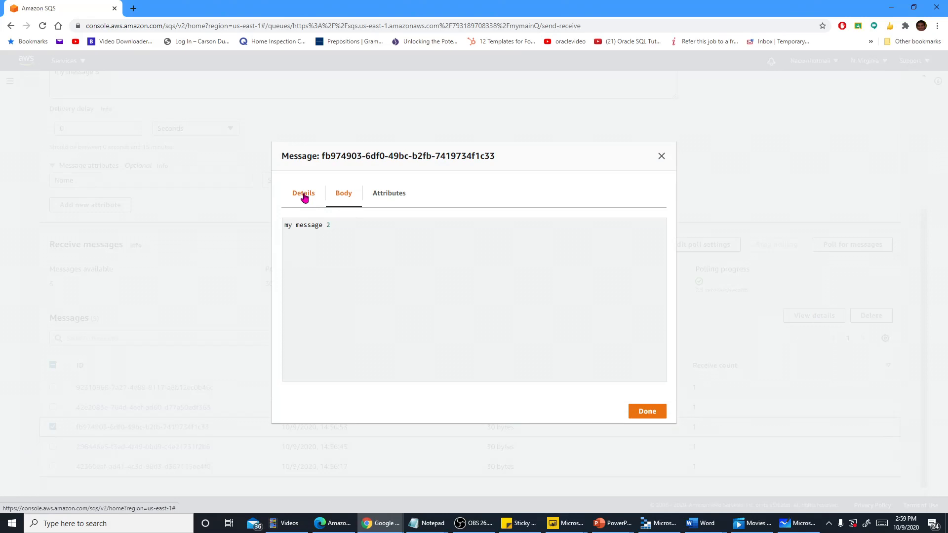
pyautogui.moveTo(343, 227); pyautogui.dragTo(281, 231)
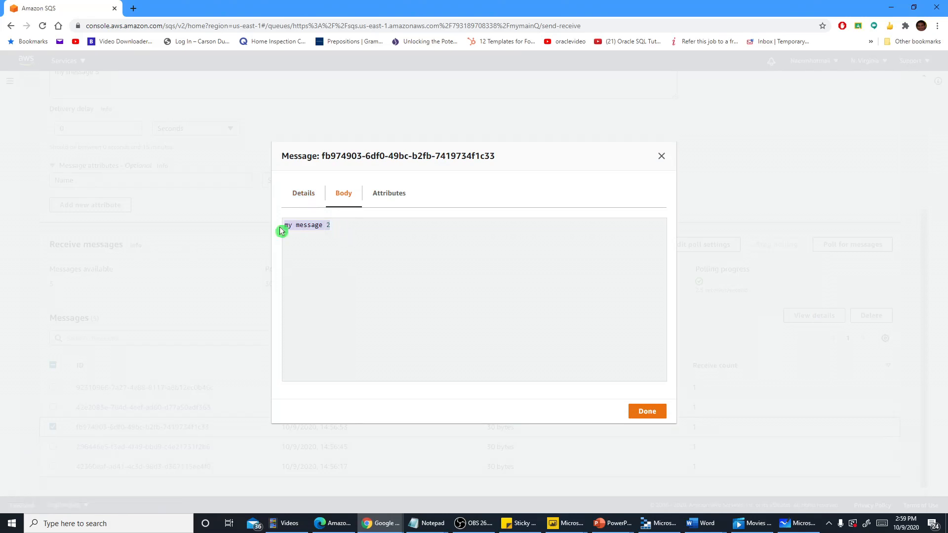
pyautogui.click(300, 195)
pyautogui.click(661, 157)
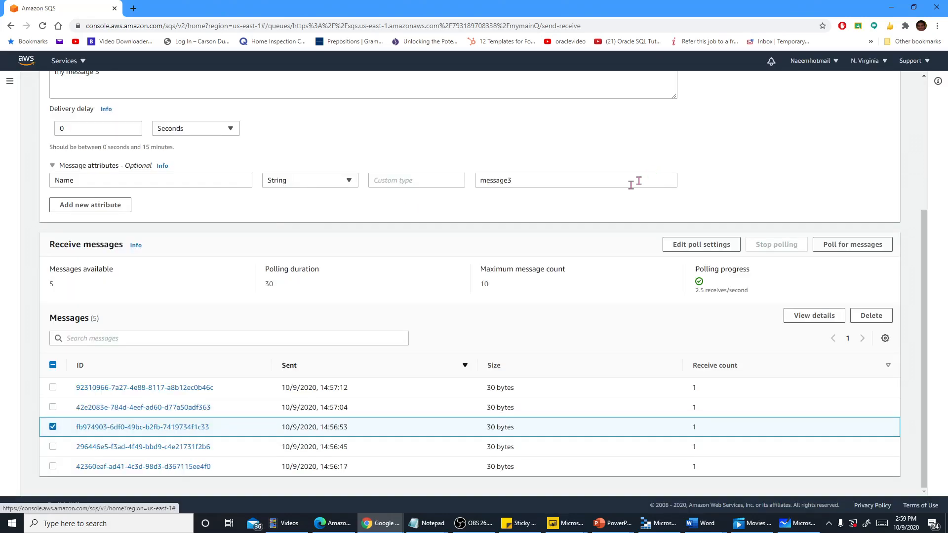
# Select only the message sent at 14:56:45 and view its details and body
pyautogui.click(53, 427)
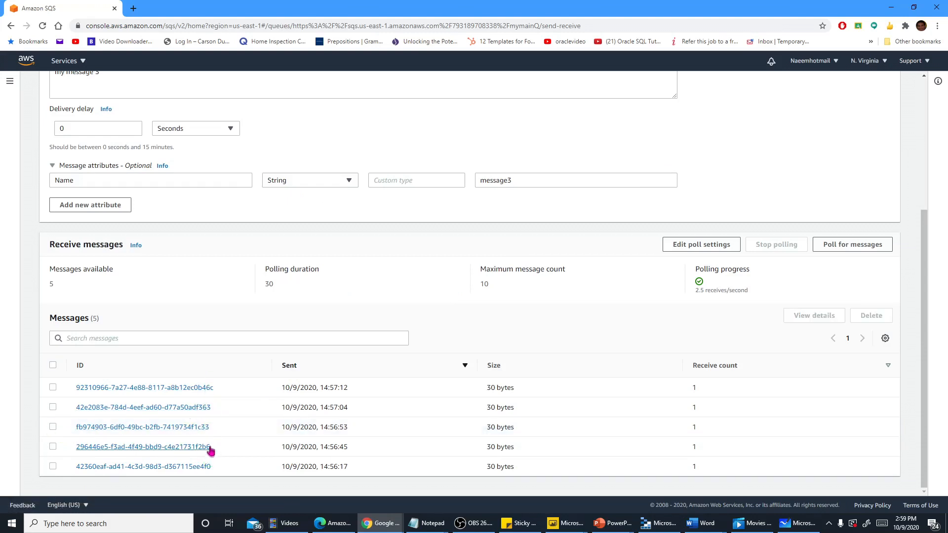
pyautogui.click(53, 446)
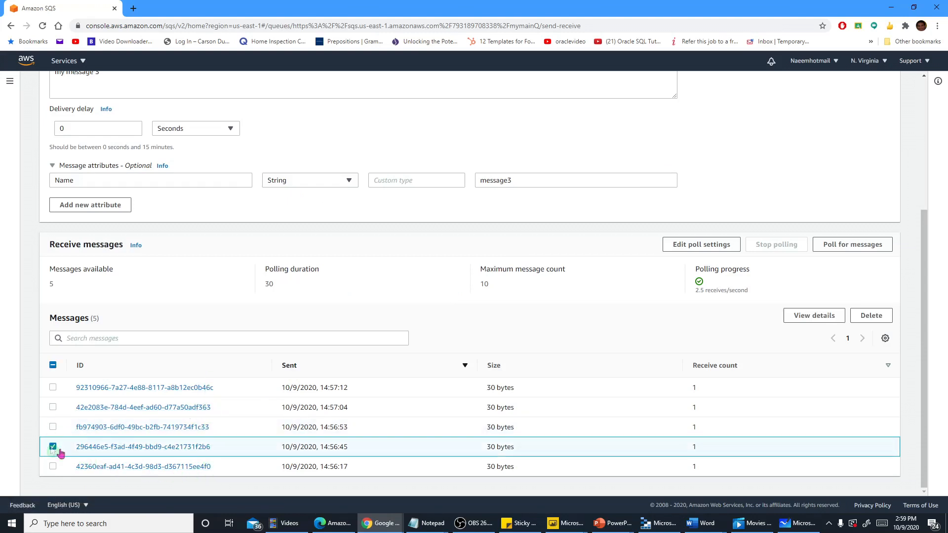
pyautogui.click(792, 318)
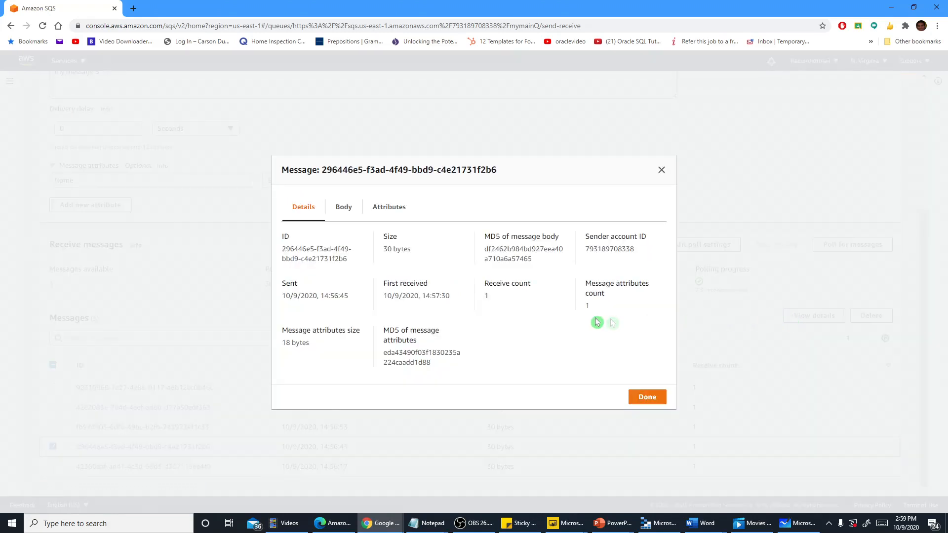
pyautogui.click(343, 207)
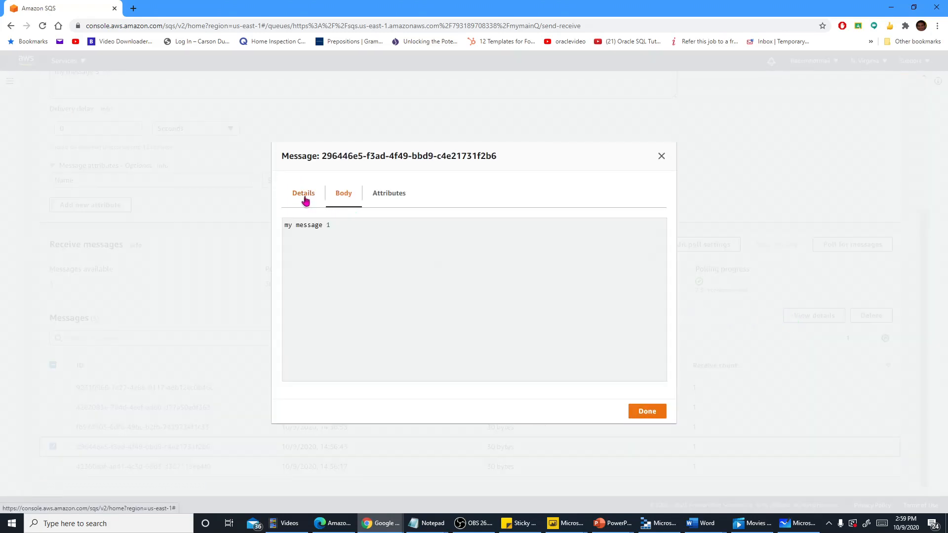
pyautogui.click(661, 157)
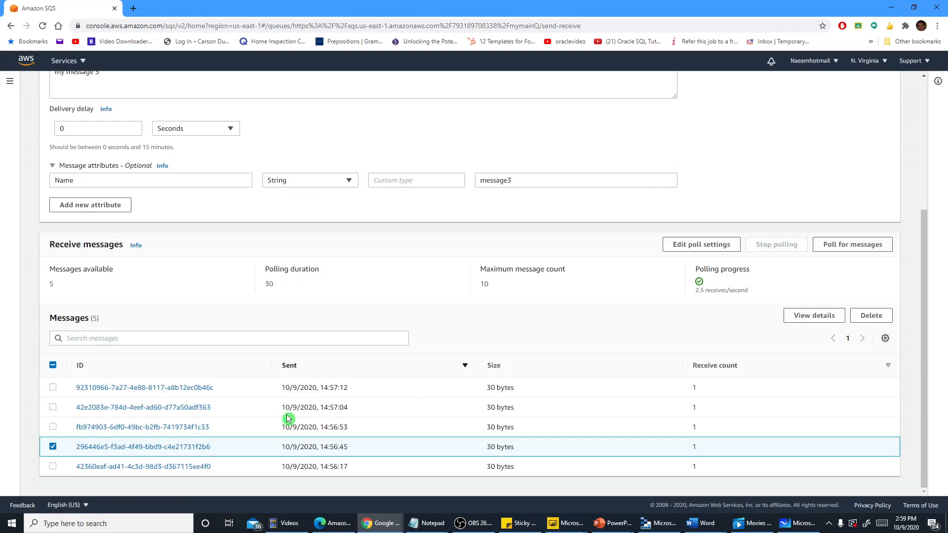
# Select only the oldest message, sent at 14:56:17, and view its details and body
pyautogui.click(53, 466)
pyautogui.click(52, 446)
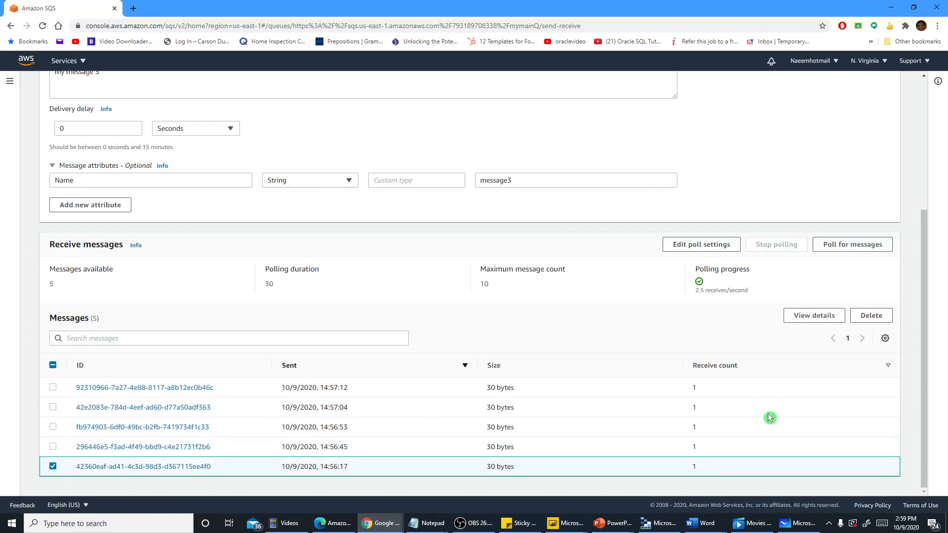
pyautogui.click(803, 320)
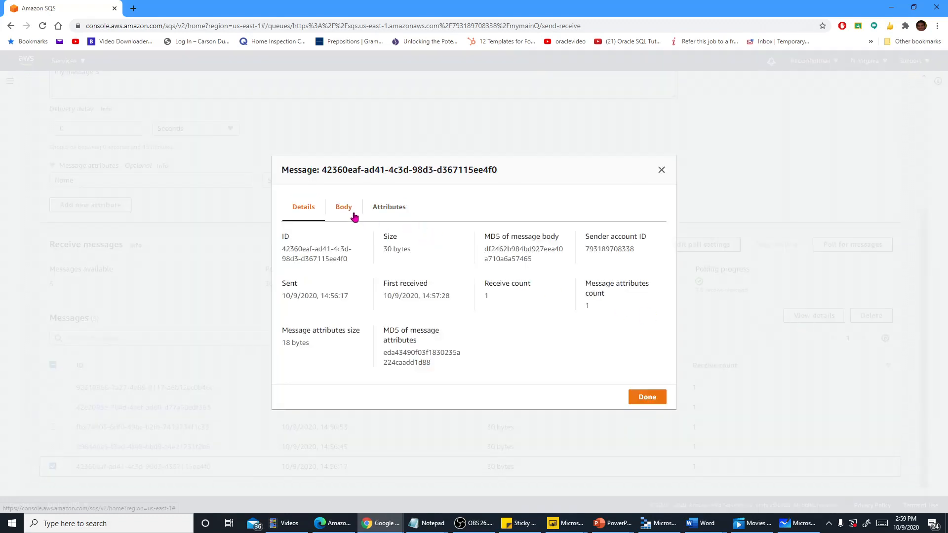
pyautogui.click(351, 212)
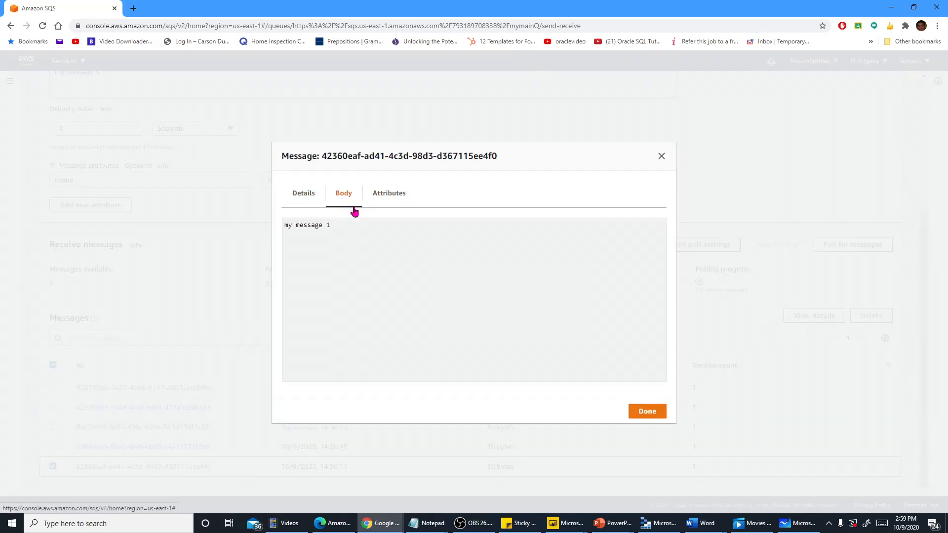
pyautogui.click(661, 156)
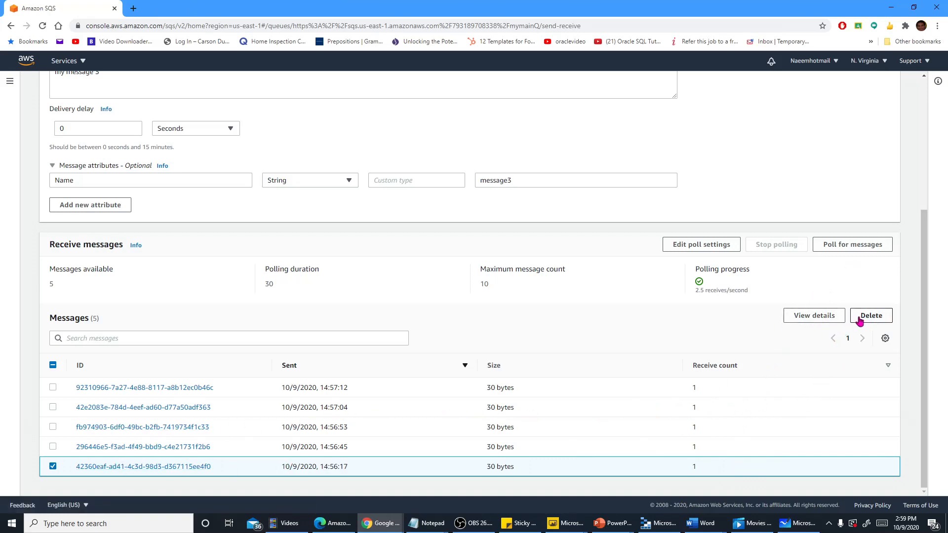
# Recheck the details of the selected oldest message and delete it from mymainQ
pyautogui.click(814, 316)
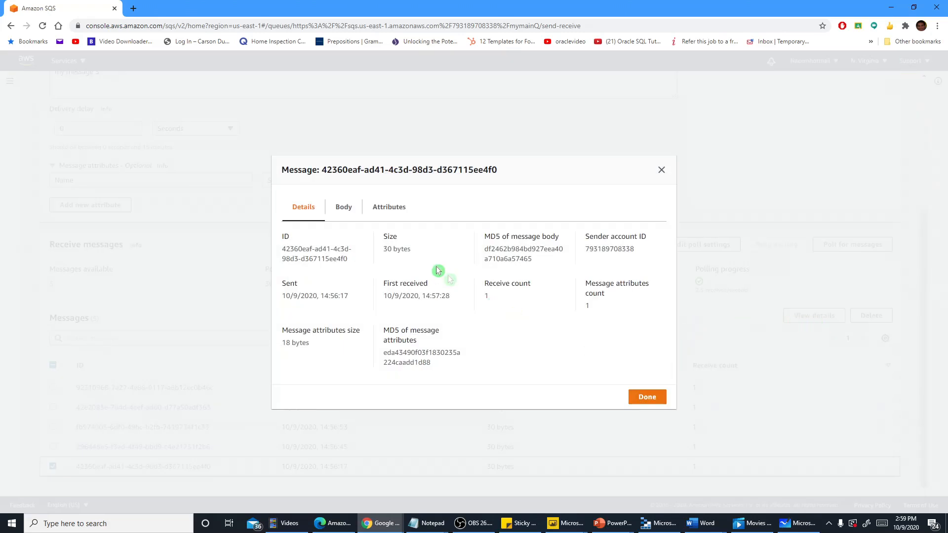
pyautogui.click(662, 170)
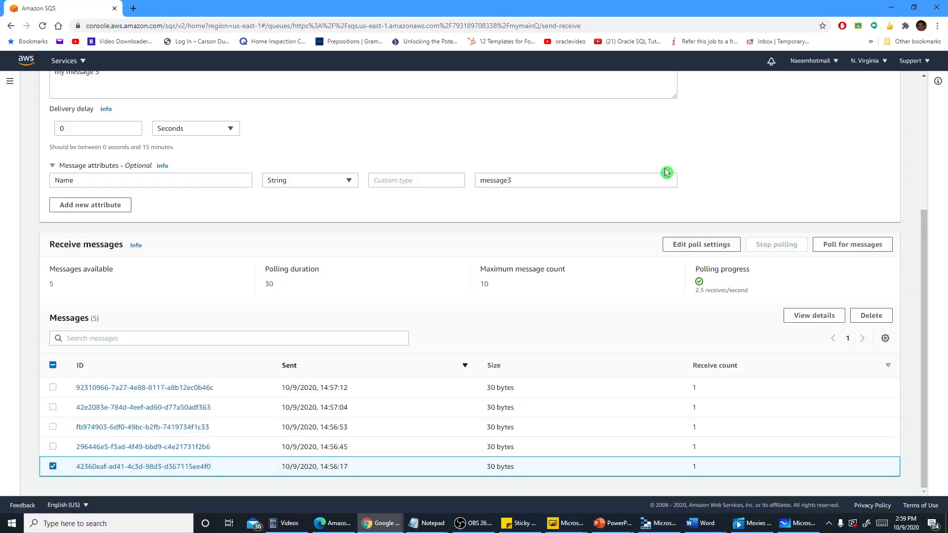
pyautogui.click(871, 316)
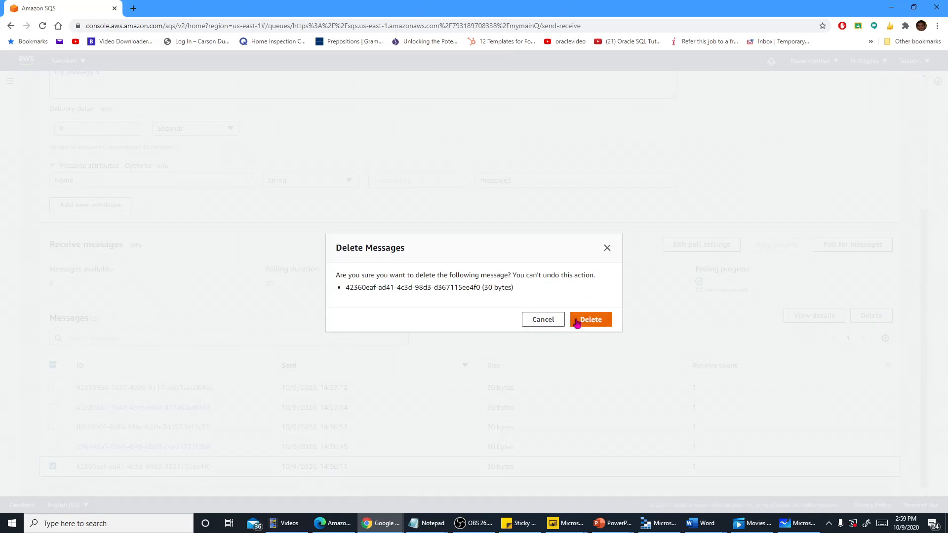
pyautogui.click(577, 322)
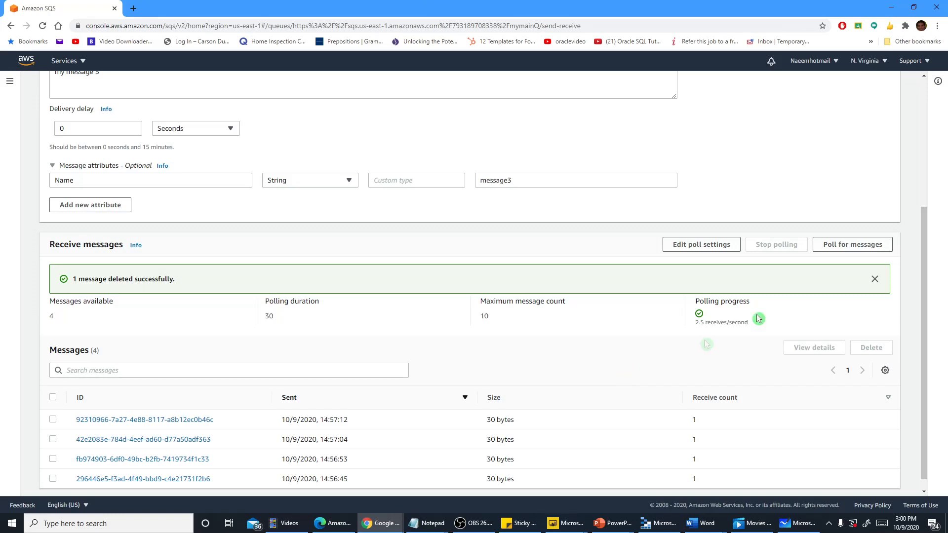
# Poll mymainQ again, inspect the details, body and attributes of the message sent at 14:57:12, and delete that message
pyautogui.click(832, 251)
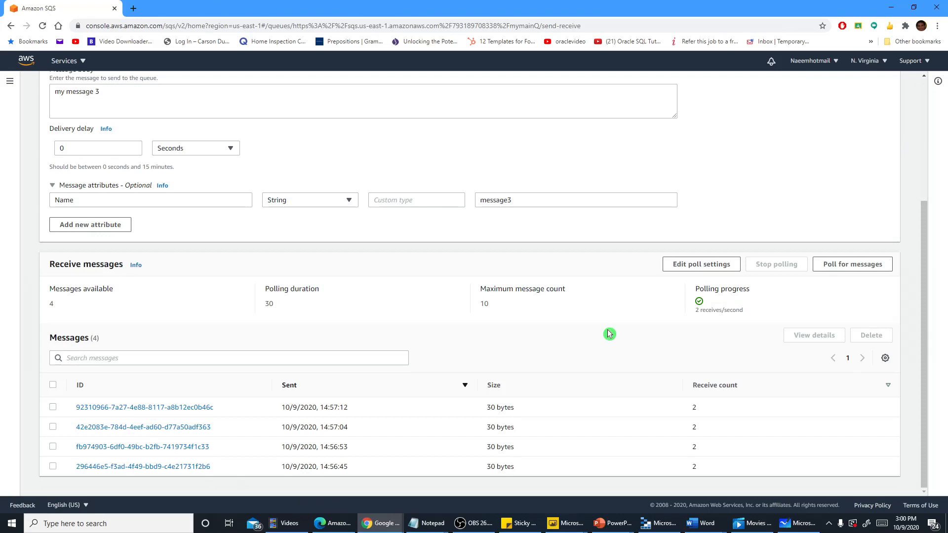
pyautogui.click(52, 407)
pyautogui.click(814, 335)
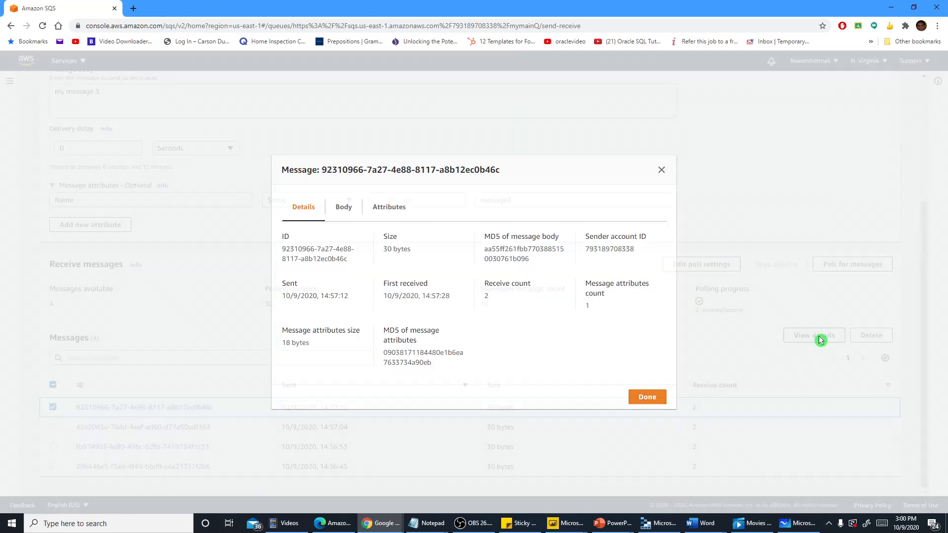
pyautogui.click(346, 207)
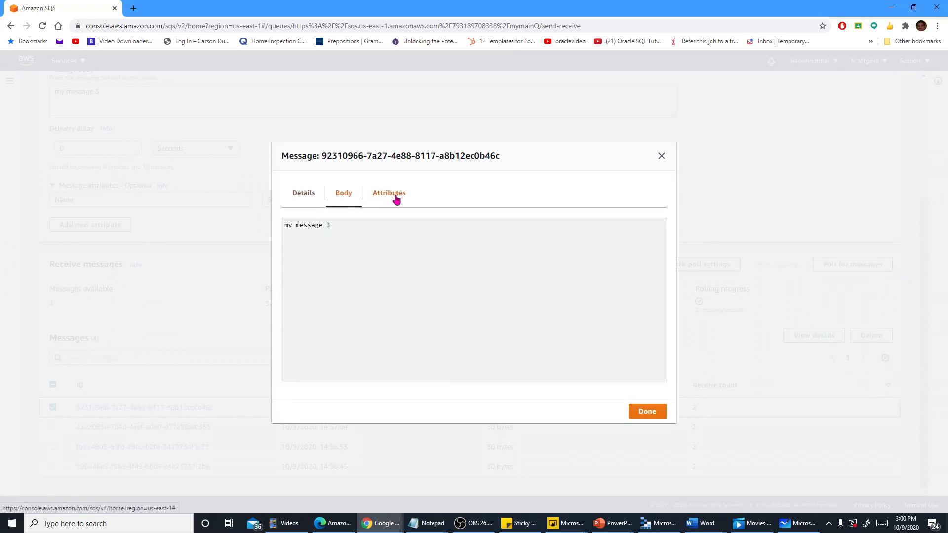
pyautogui.click(396, 196)
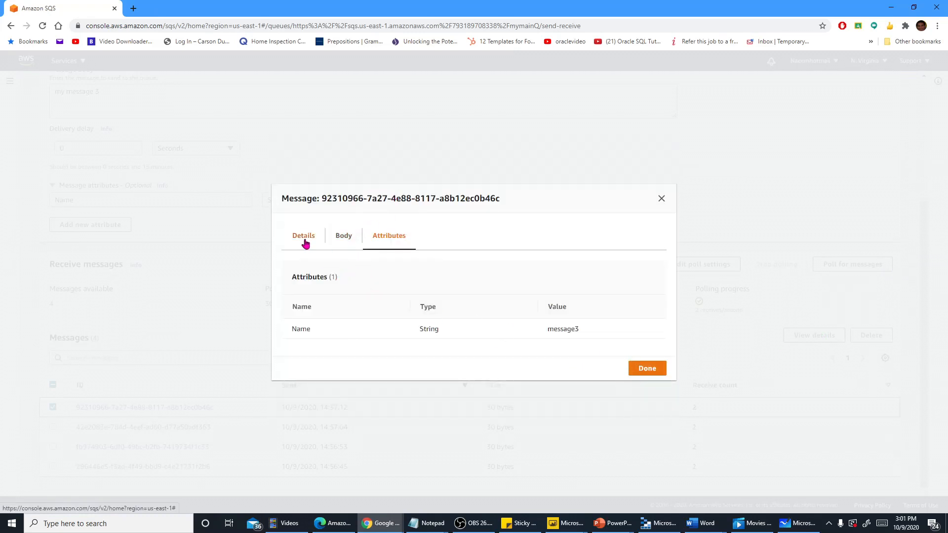
pyautogui.click(641, 371)
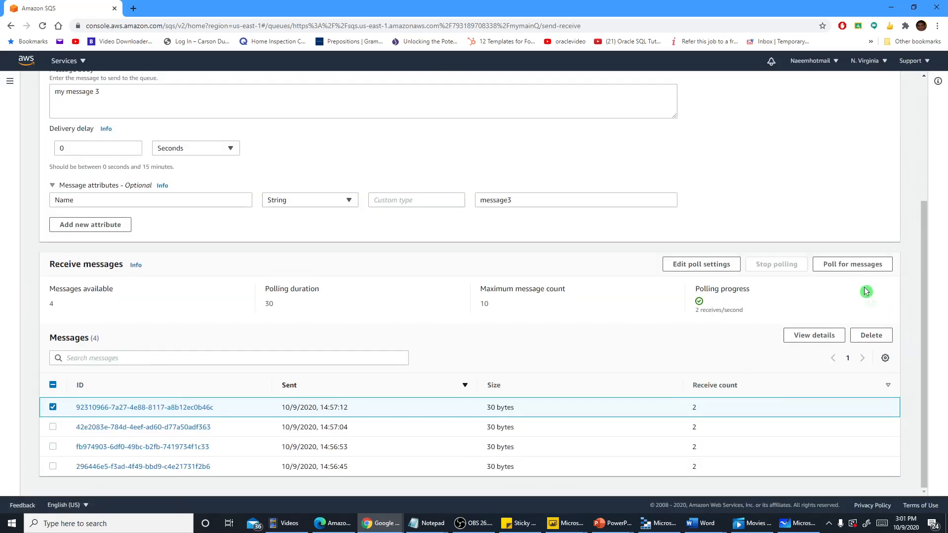
pyautogui.click(871, 336)
pyautogui.click(588, 325)
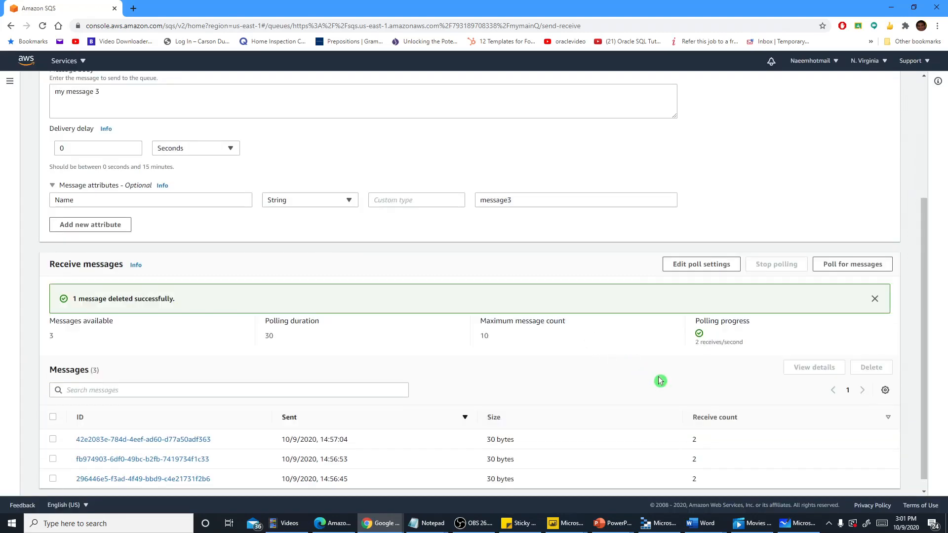
# Poll mymainQ again, view the details of the message sent at 14:56:45, and delete that message
pyautogui.scroll(-1, 660, 381)
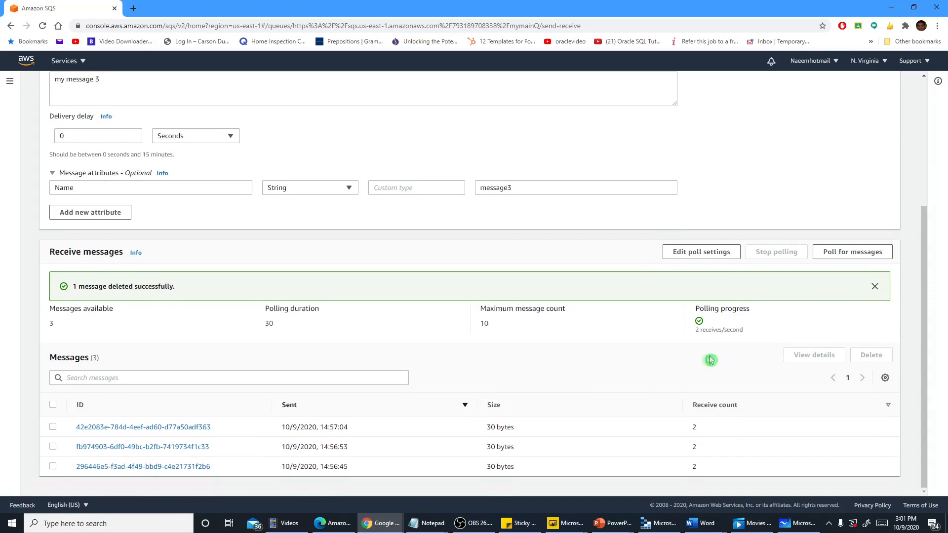
pyautogui.click(832, 253)
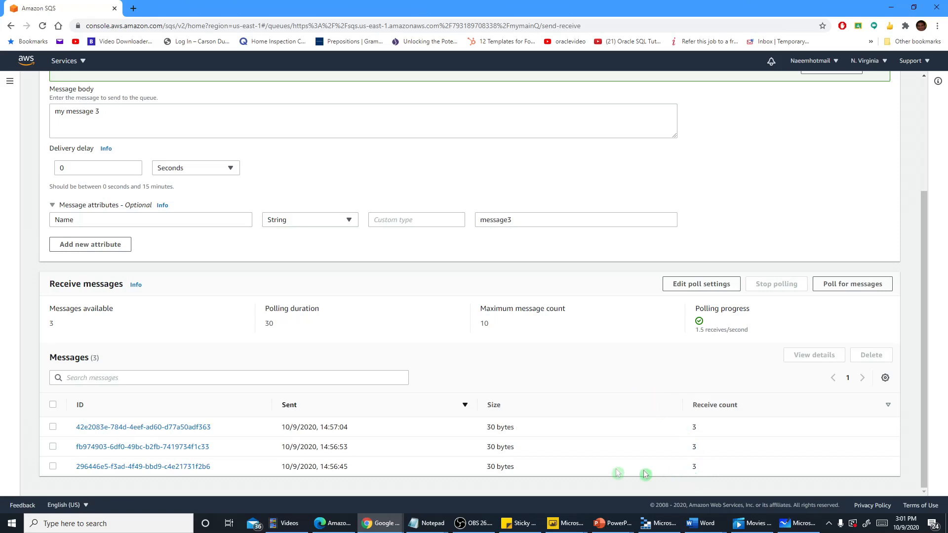
pyautogui.click(53, 466)
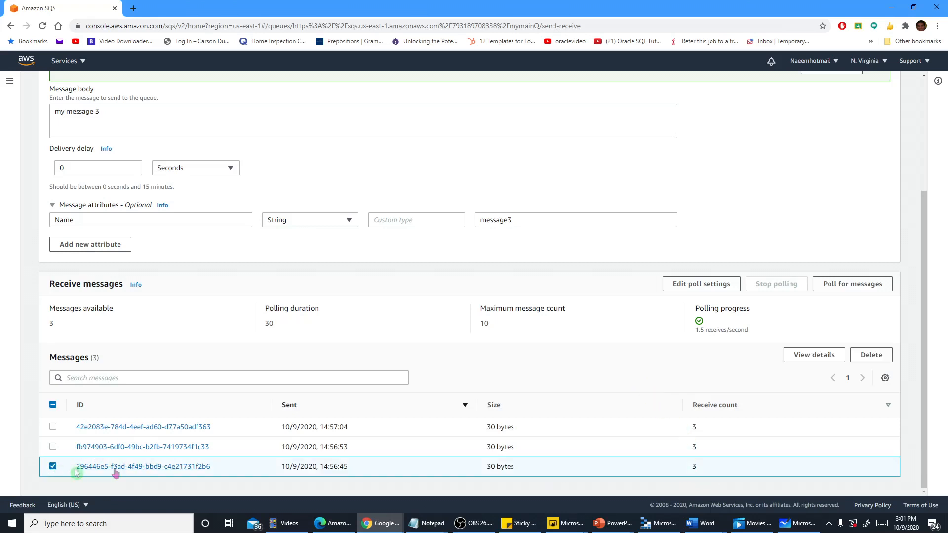
pyautogui.click(831, 355)
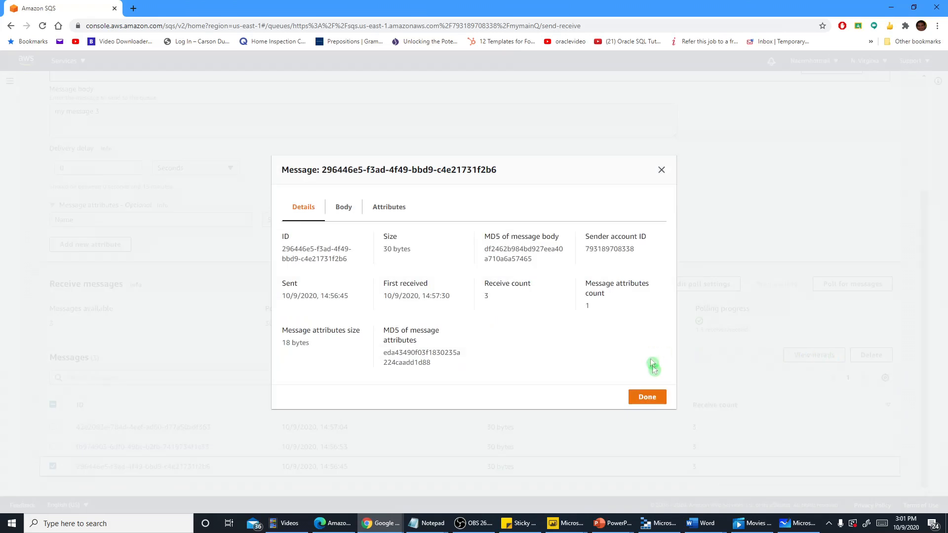
pyautogui.click(654, 398)
pyautogui.click(889, 355)
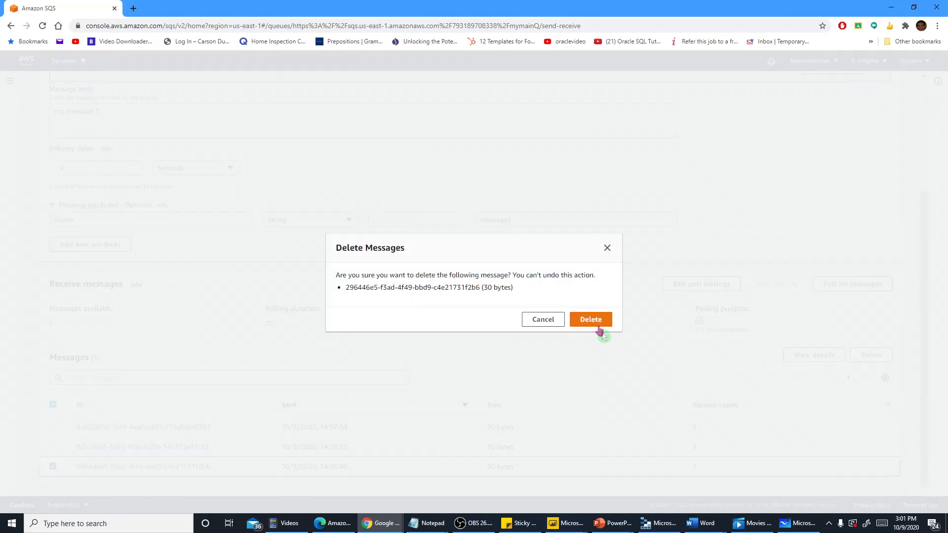
pyautogui.click(594, 321)
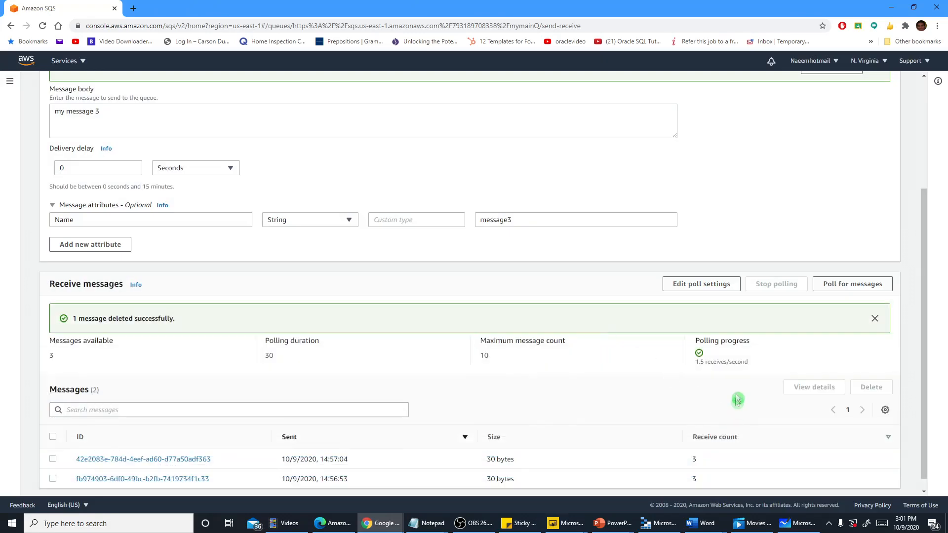
# Poll mymainQ once more and check the dead-letter queue bizDLQ in the queue list and on its details page
pyautogui.click(852, 284)
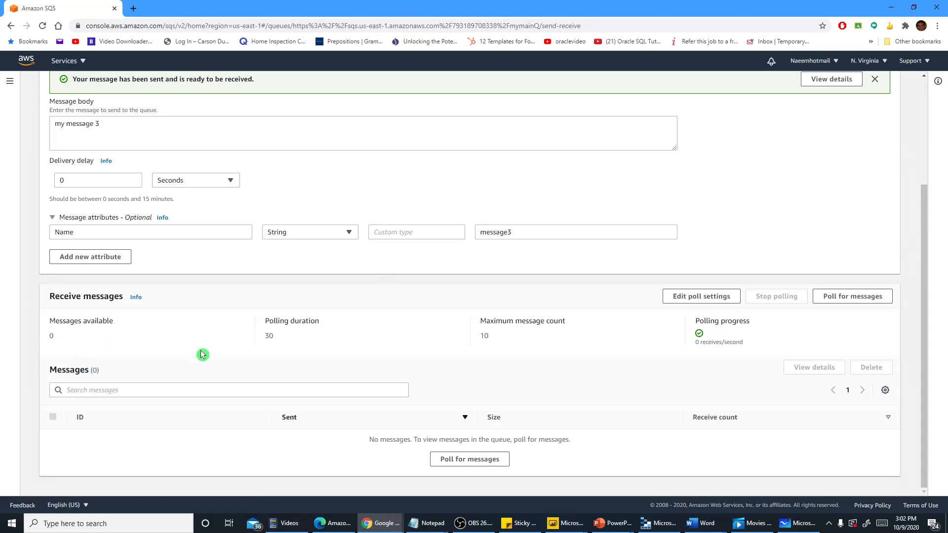
pyautogui.scroll(3, 207, 355)
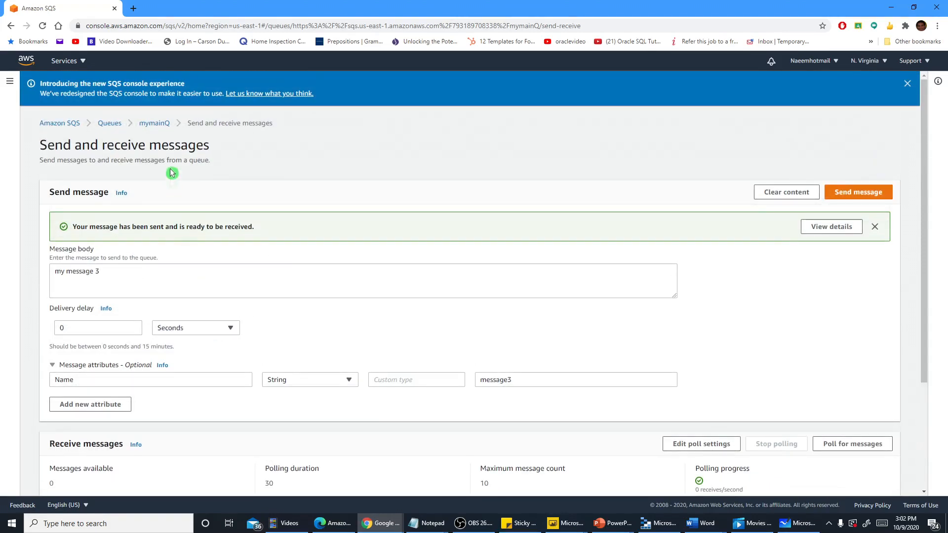
pyautogui.click(110, 123)
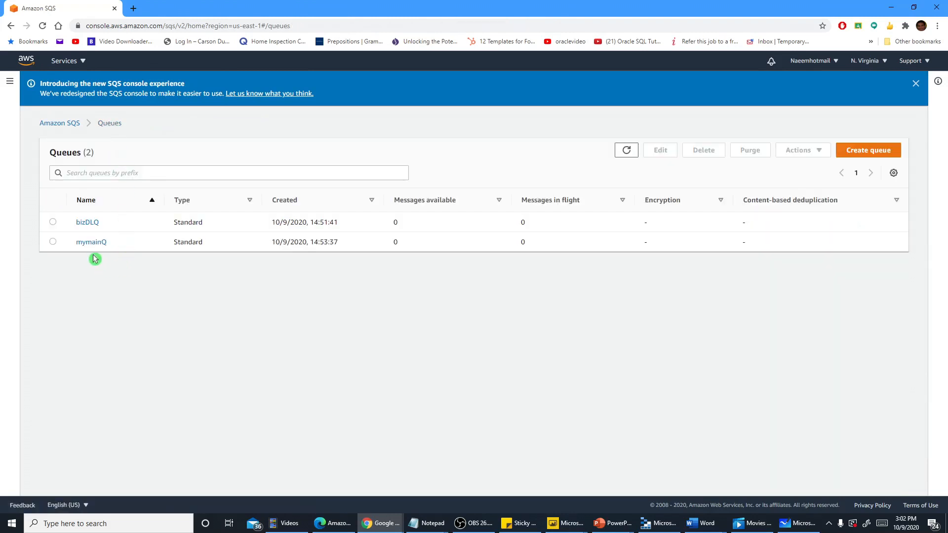
pyautogui.click(86, 223)
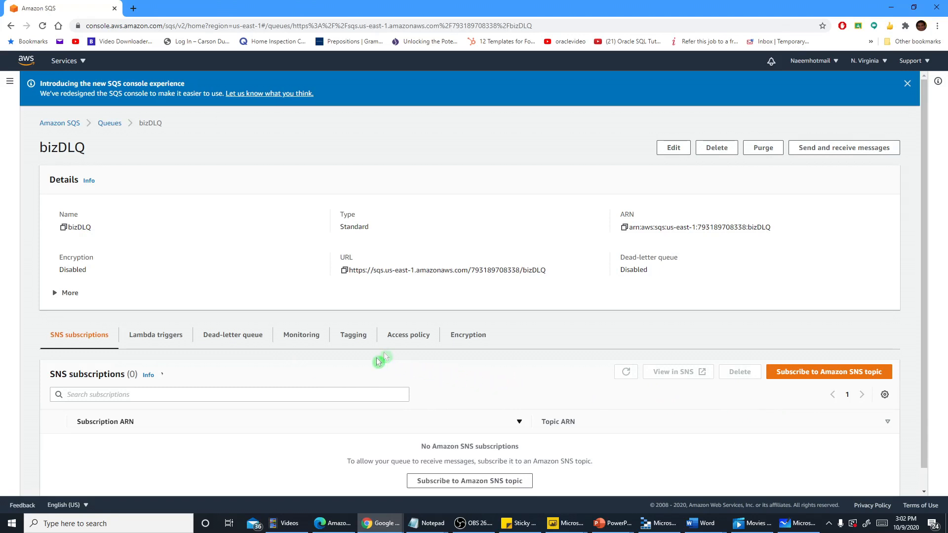
pyautogui.click(109, 124)
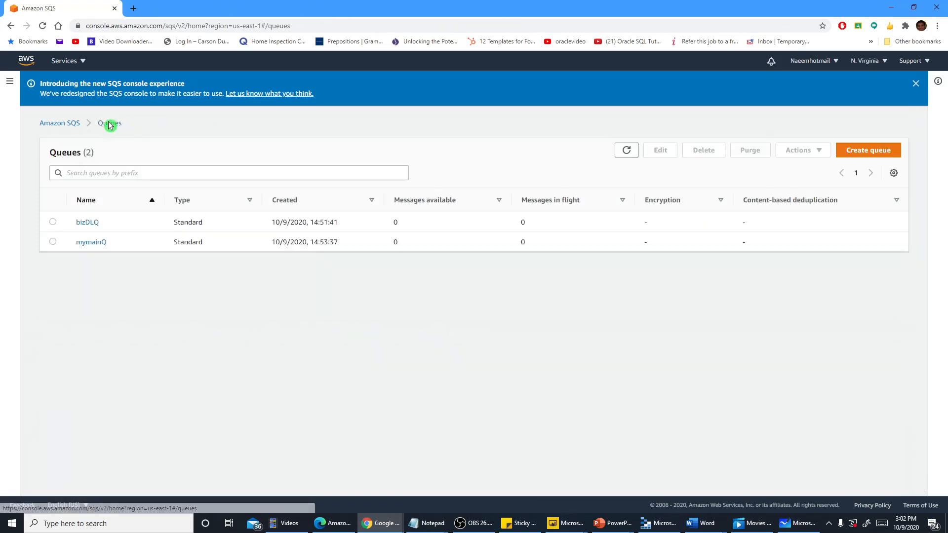
# Open sending and receiving of messages for bizDLQ and poll it for the dead-lettered messages
pyautogui.click(87, 223)
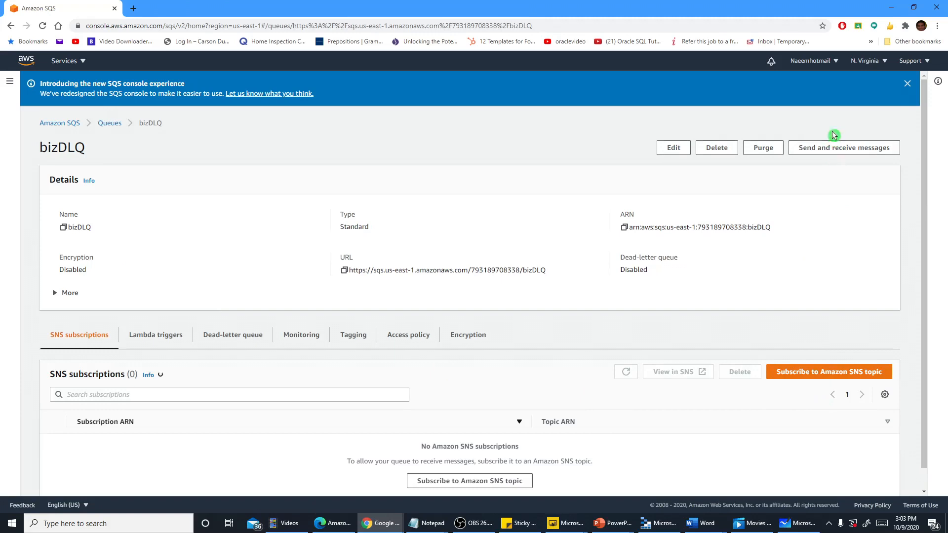
pyautogui.click(825, 148)
pyautogui.scroll(-2, 814, 281)
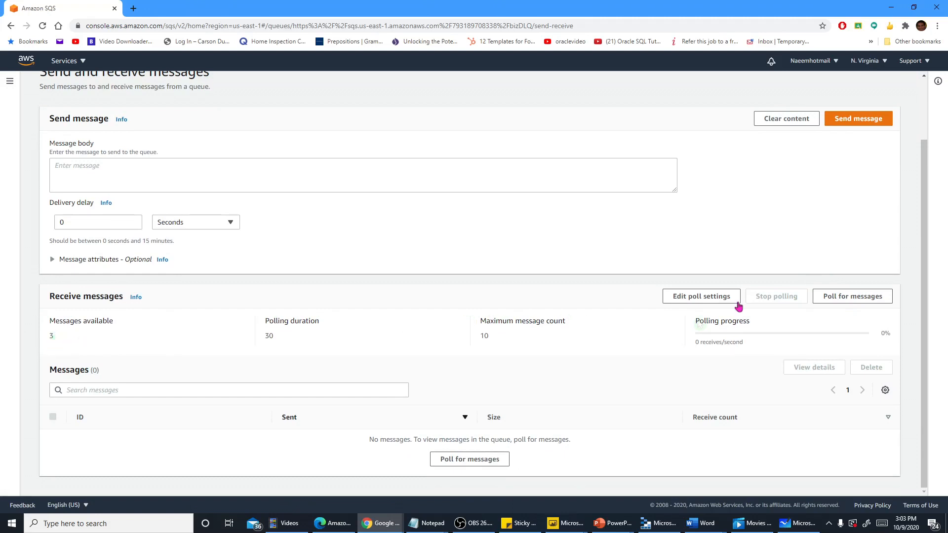
pyautogui.click(821, 297)
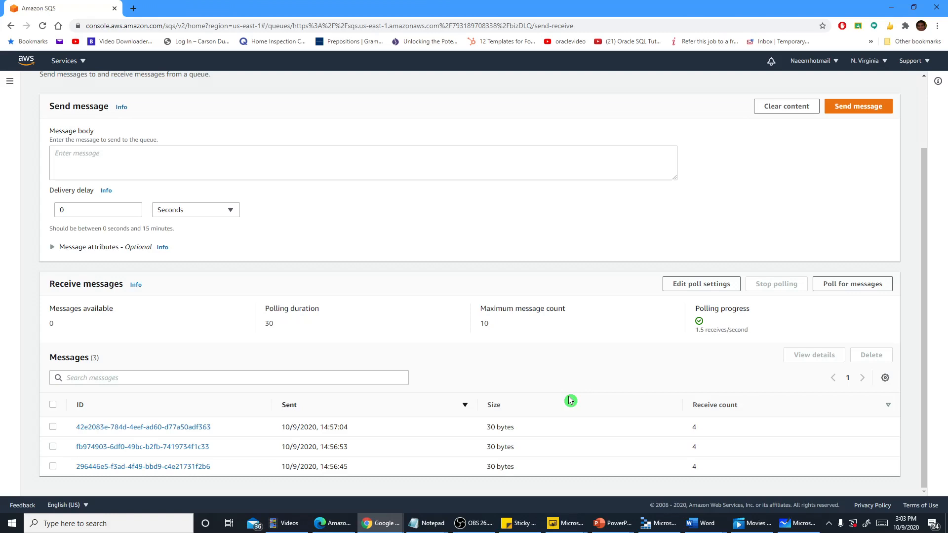
pyautogui.scroll(2, 569, 398)
pyautogui.scroll(-2, 568, 398)
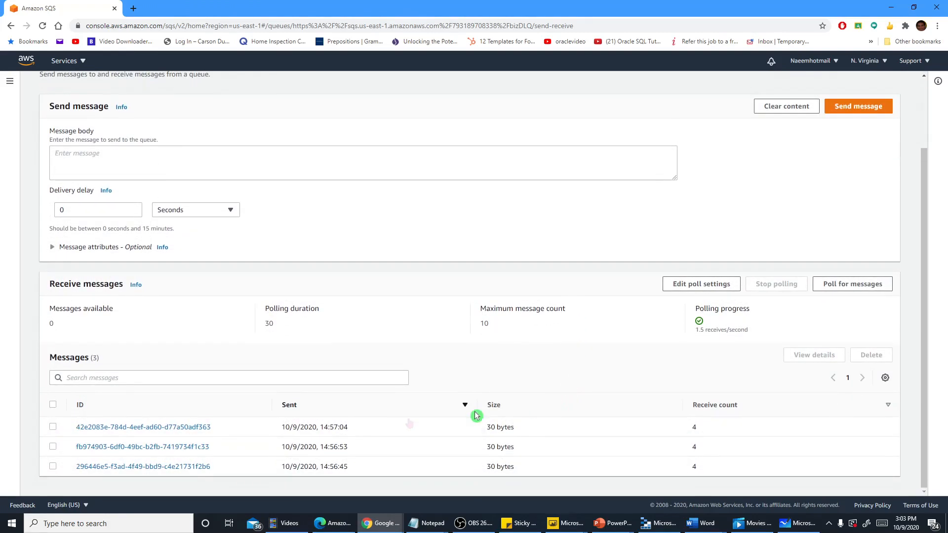
# Inspect the body, attributes and details of the message in bizDLQ sent at 14:57:04
pyautogui.click(202, 427)
pyautogui.click(340, 200)
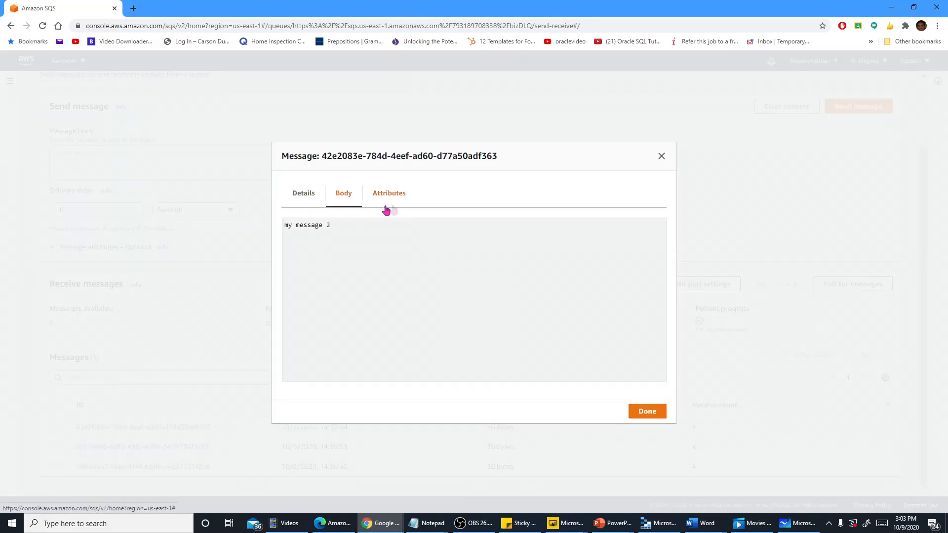
pyautogui.click(387, 195)
pyautogui.click(336, 234)
pyautogui.click(303, 194)
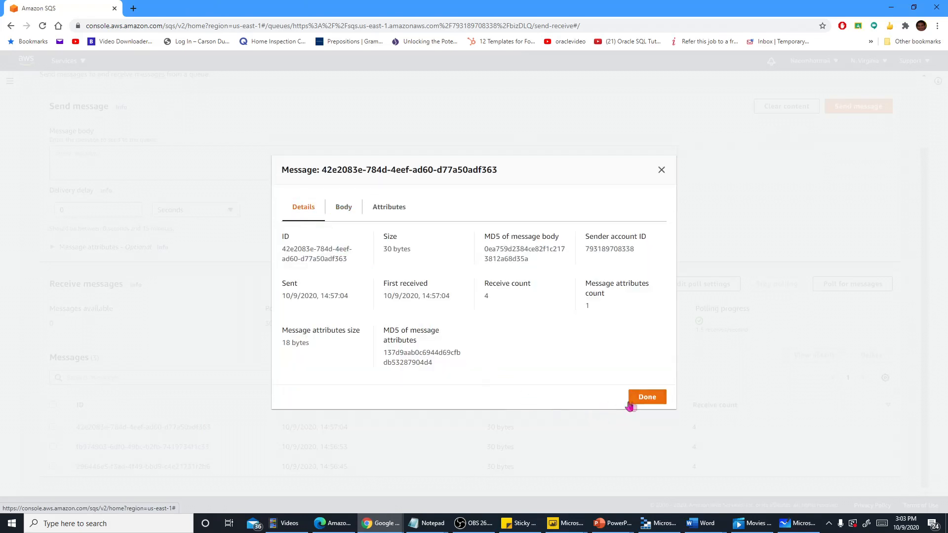
pyautogui.click(661, 170)
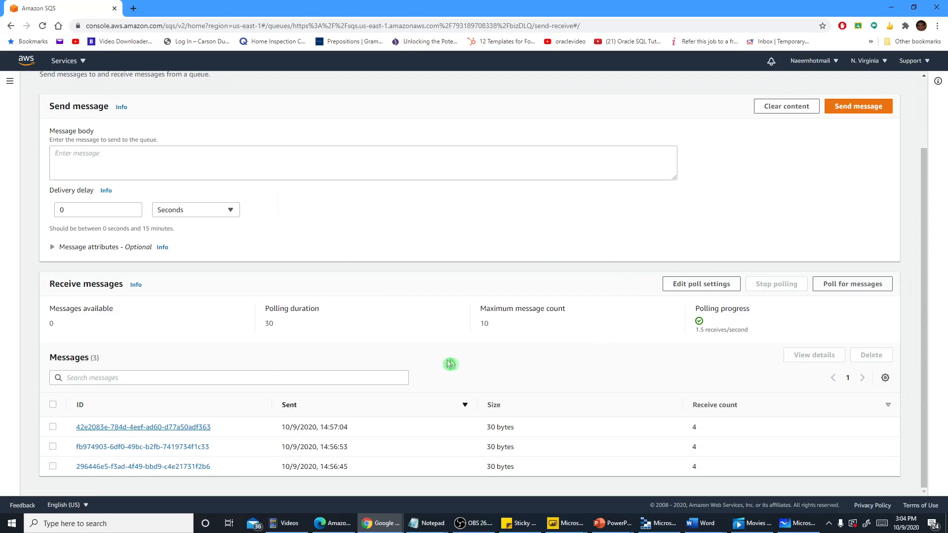
# Return to the queue list and permanently delete the bizDLQ queue, confirming with the phrase "delete"
pyautogui.scroll(3, 490, 366)
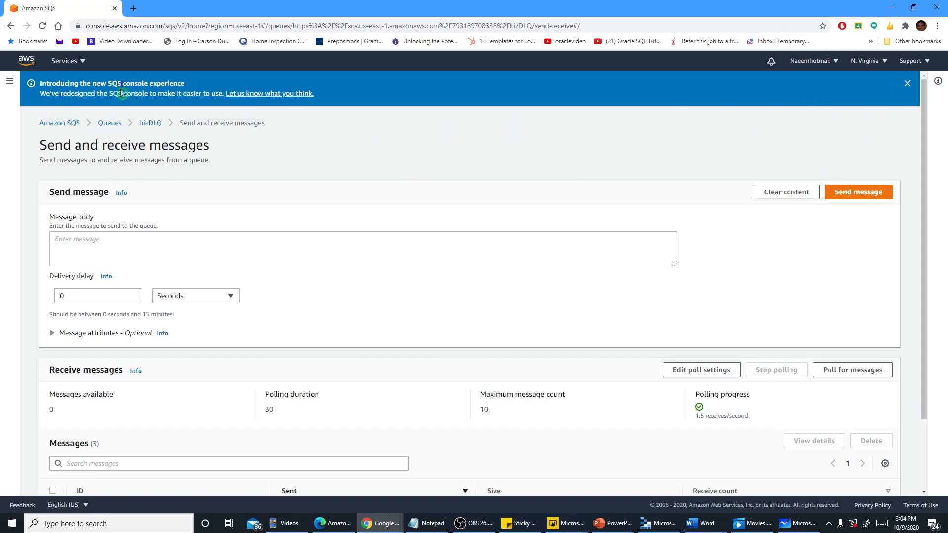
pyautogui.click(108, 124)
pyautogui.click(53, 222)
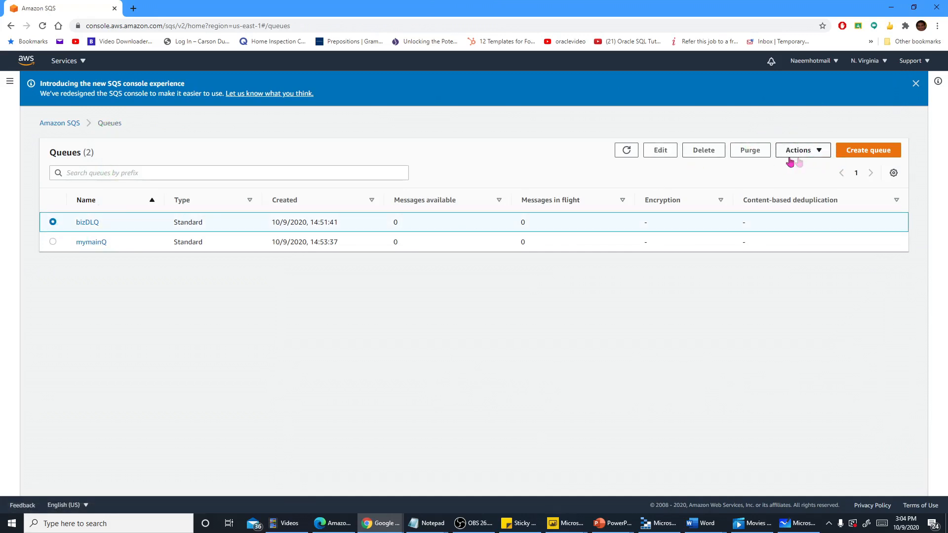
pyautogui.click(717, 153)
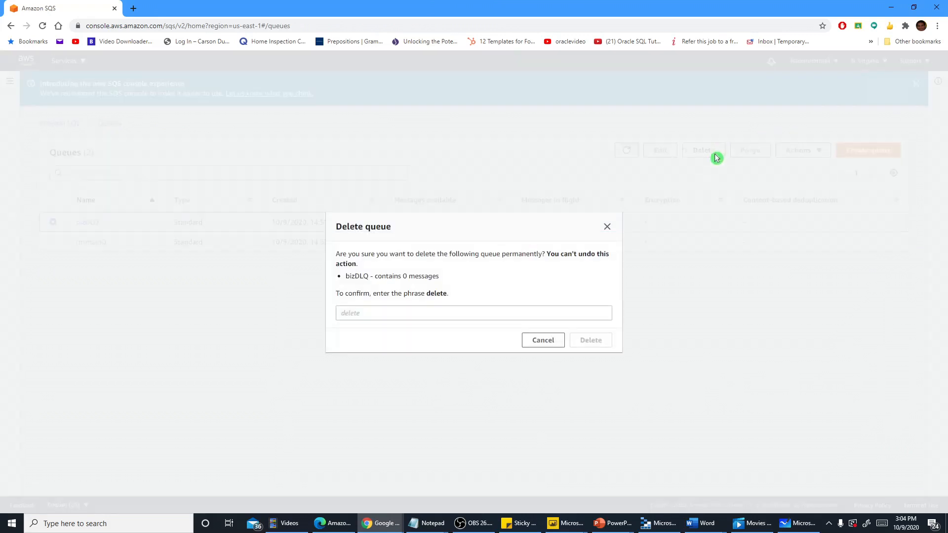
pyautogui.click(426, 309)
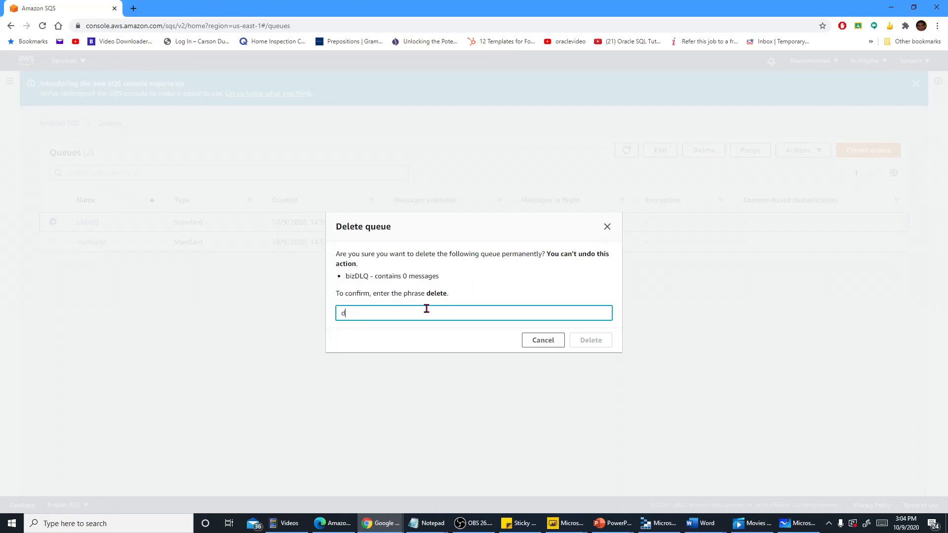
pyautogui.write('delete')
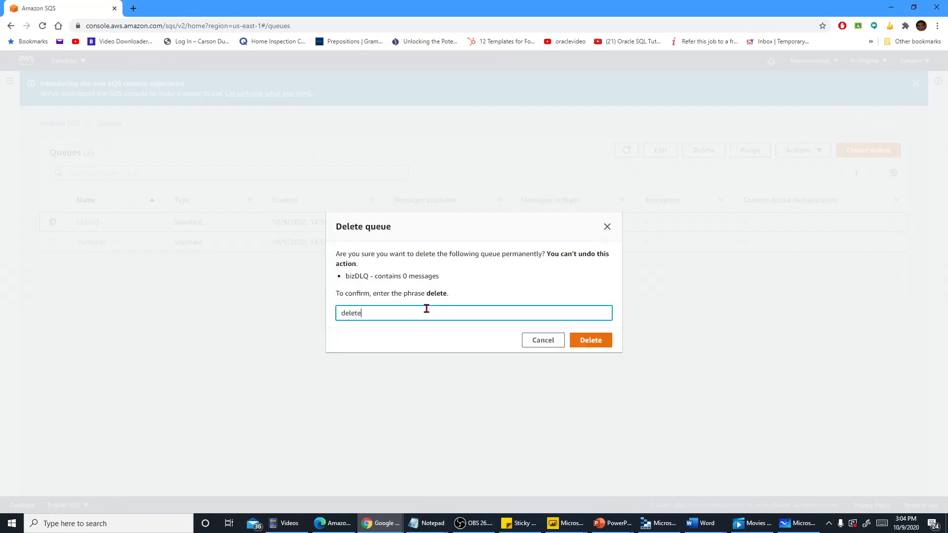
pyautogui.click(592, 342)
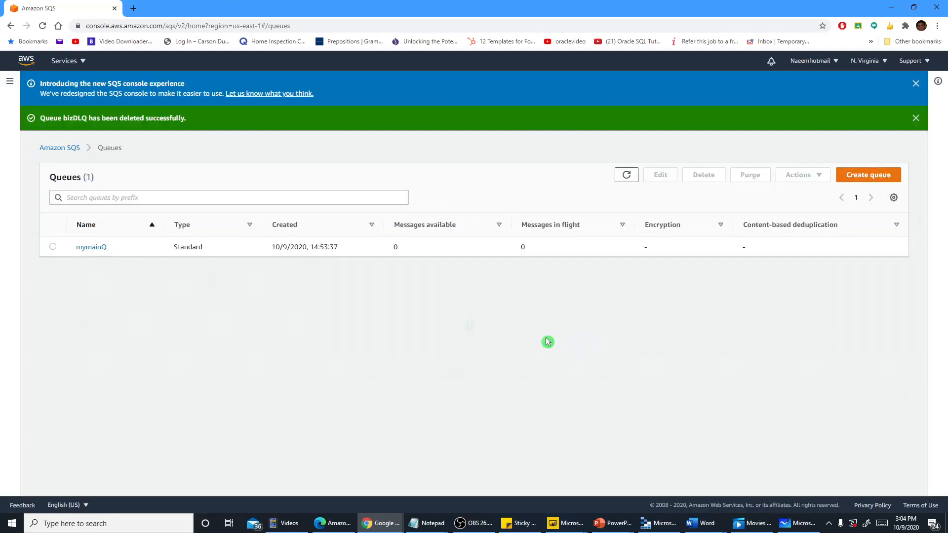
# Permanently delete the mymainQ queue, confirming with the phrase "delete"
pyautogui.click(53, 248)
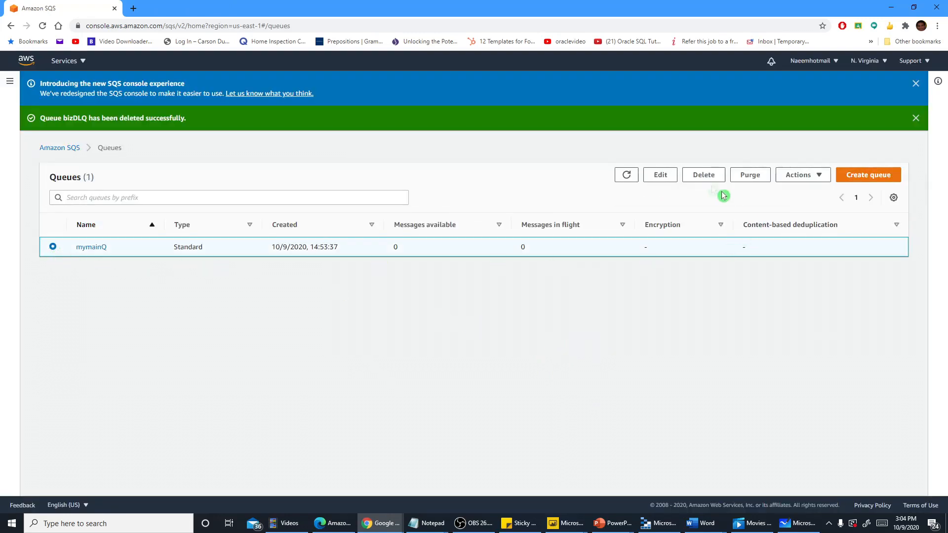
pyautogui.click(696, 176)
pyautogui.click(471, 317)
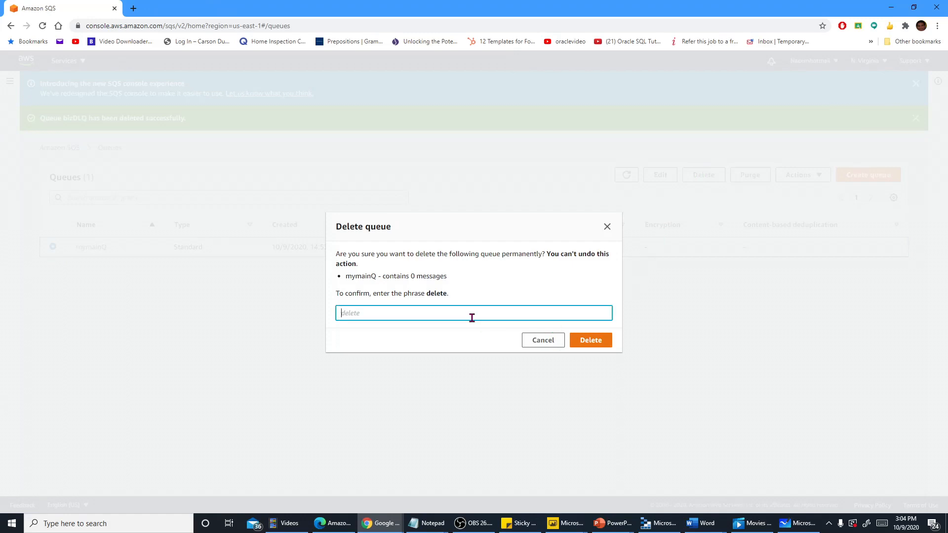
pyautogui.write('delete')
pyautogui.click(594, 345)
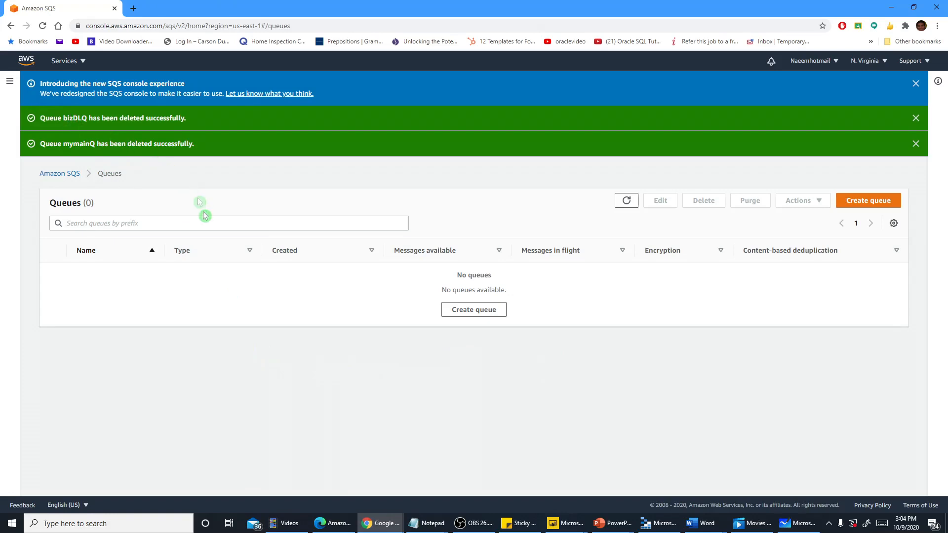
# Go to the Amazon SQS home page and look over its service overview
pyautogui.click(63, 174)
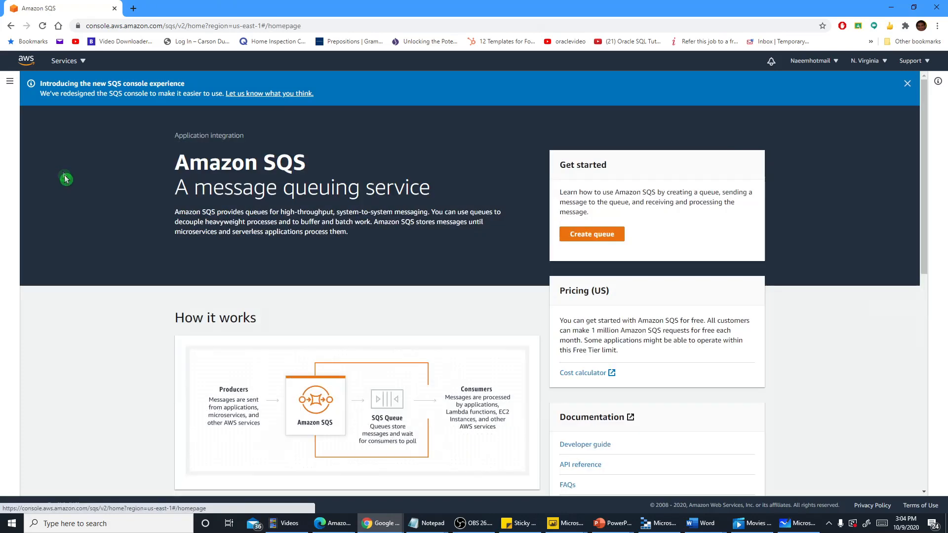
pyautogui.scroll(-1, 750, 320)
pyautogui.scroll(-2, 749, 319)
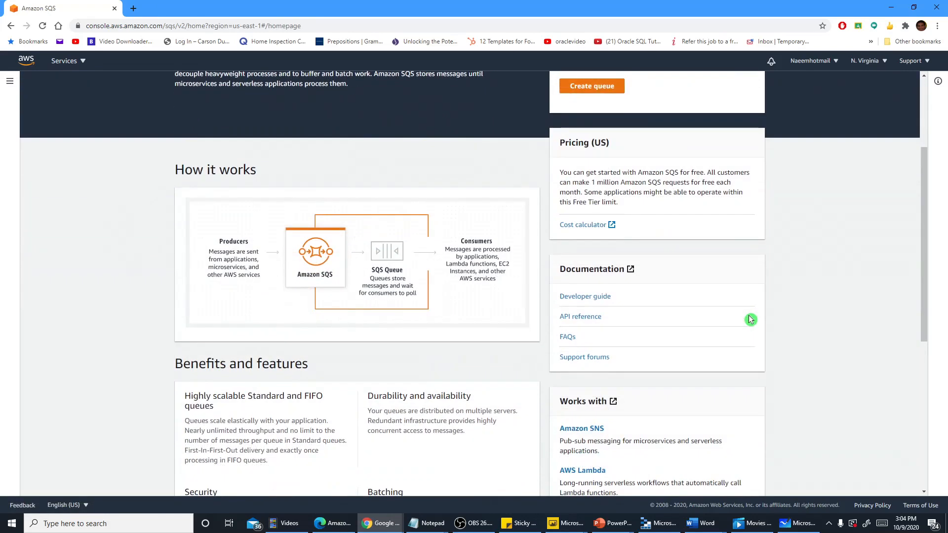
# Start creating a new queue from the Amazon SQS home page and choose the FIFO type
pyautogui.scroll(-3, 750, 321)
pyautogui.scroll(5, 749, 319)
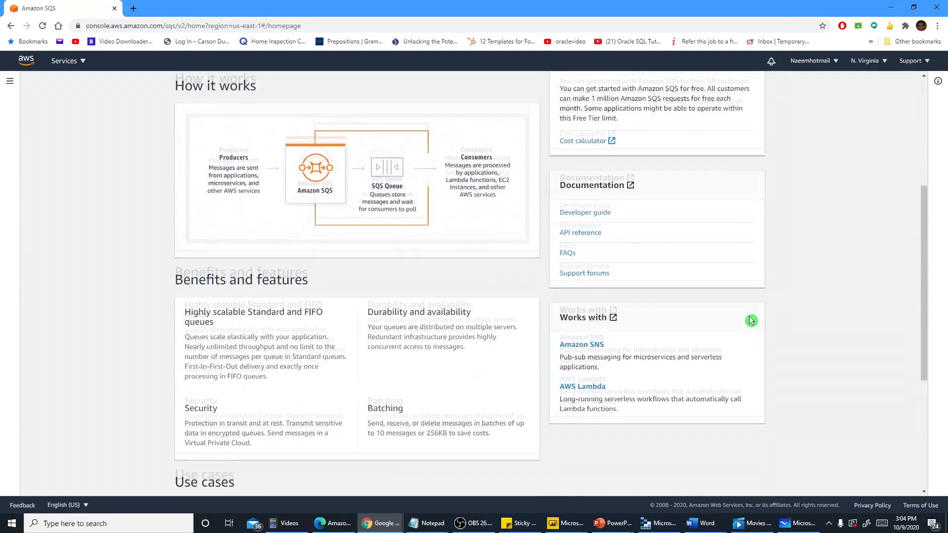
pyautogui.click(584, 236)
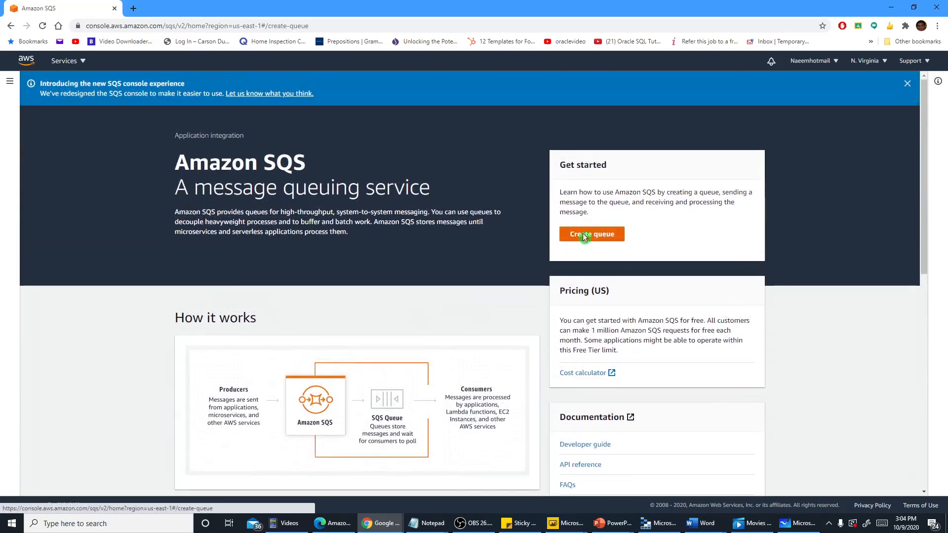
pyautogui.scroll(-4, 592, 267)
pyautogui.click(377, 180)
pyautogui.scroll(-3, 558, 253)
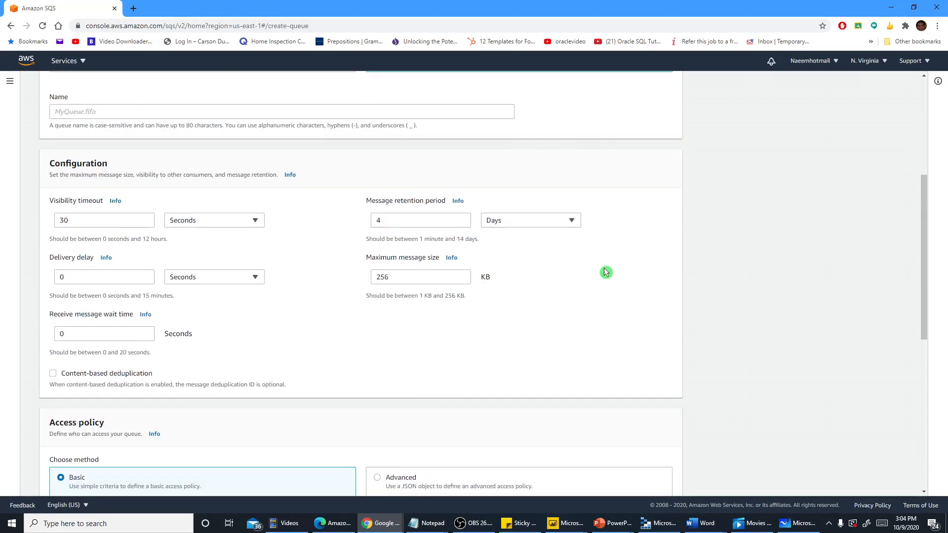
# Set the new FIFO queue's receive message wait time to 20 seconds, leaving the visibility timeout at its default
pyautogui.doubleClick(60, 220)
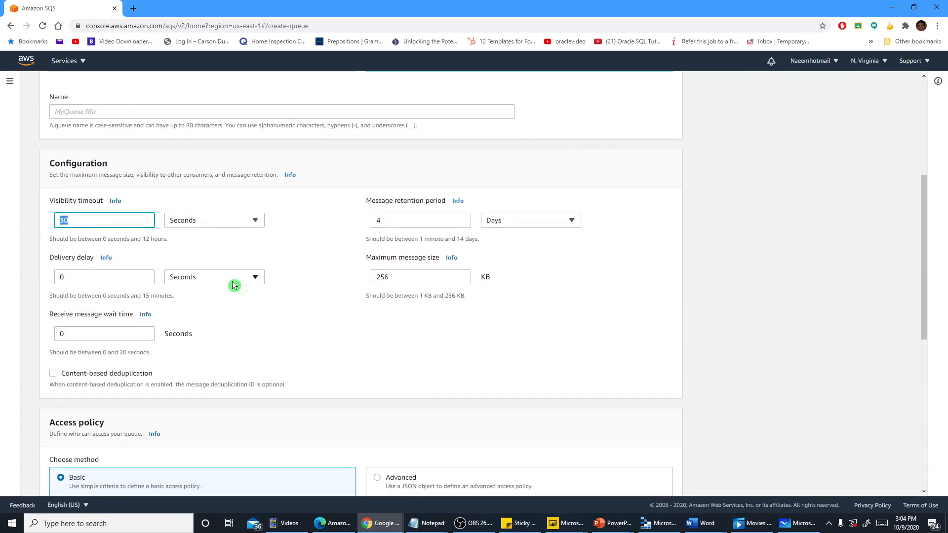
pyautogui.scroll(-1, 249, 298)
pyautogui.scroll(-1, 248, 298)
pyautogui.click(71, 234)
pyautogui.moveTo(43, 236); pyautogui.dragTo(160, 247)
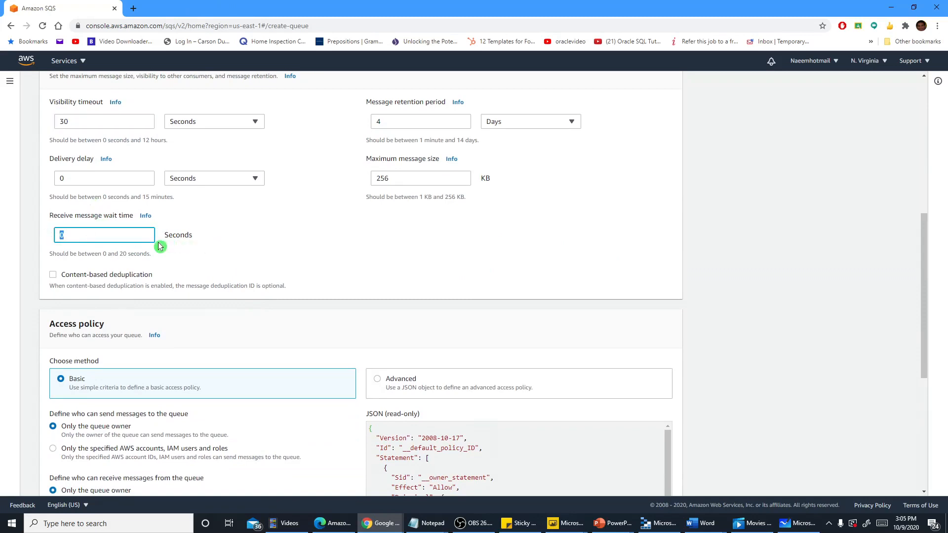
pyautogui.write('20')
pyautogui.scroll(-5, 217, 276)
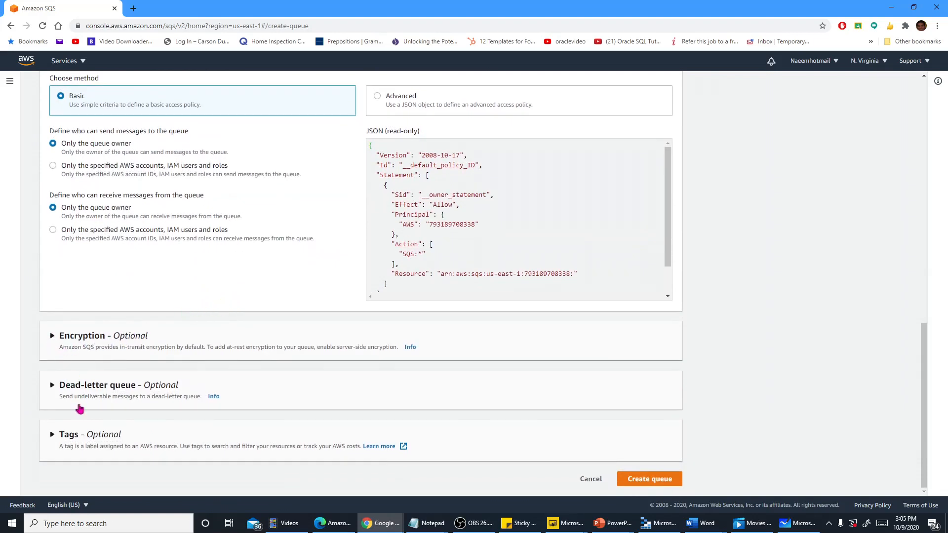
# Expand the new queue's optional dead-letter queue settings and look over the disable and enable choices
pyautogui.click(52, 386)
pyautogui.scroll(-1, 155, 413)
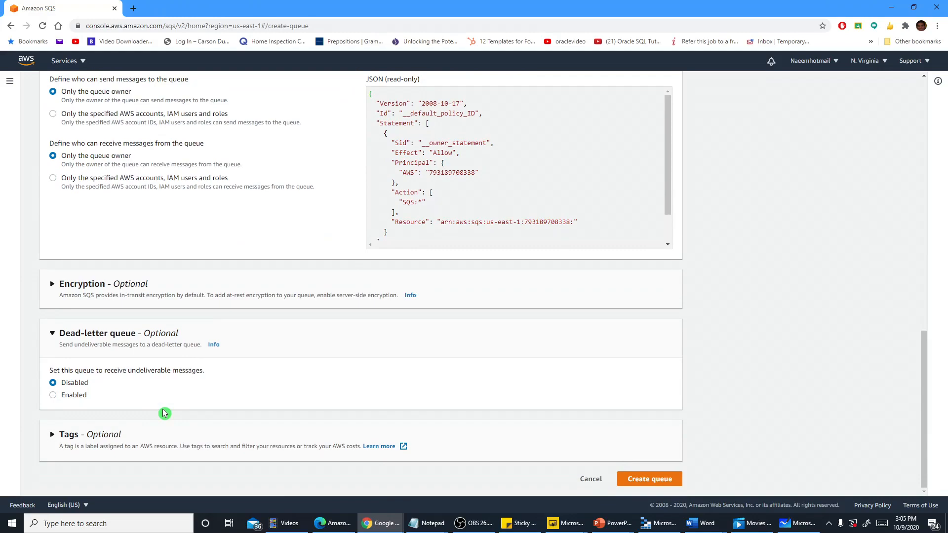
pyautogui.scroll(15, 164, 413)
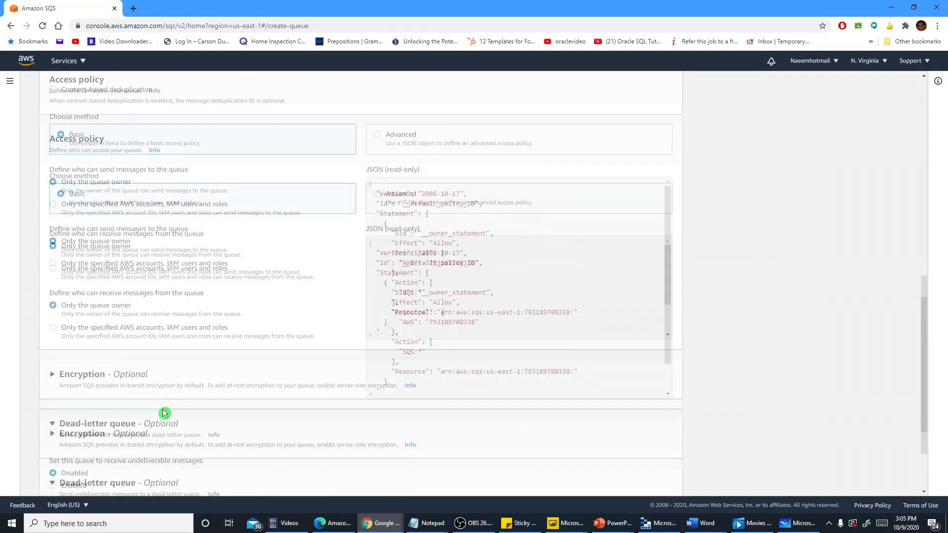
pyautogui.scroll(2, 164, 413)
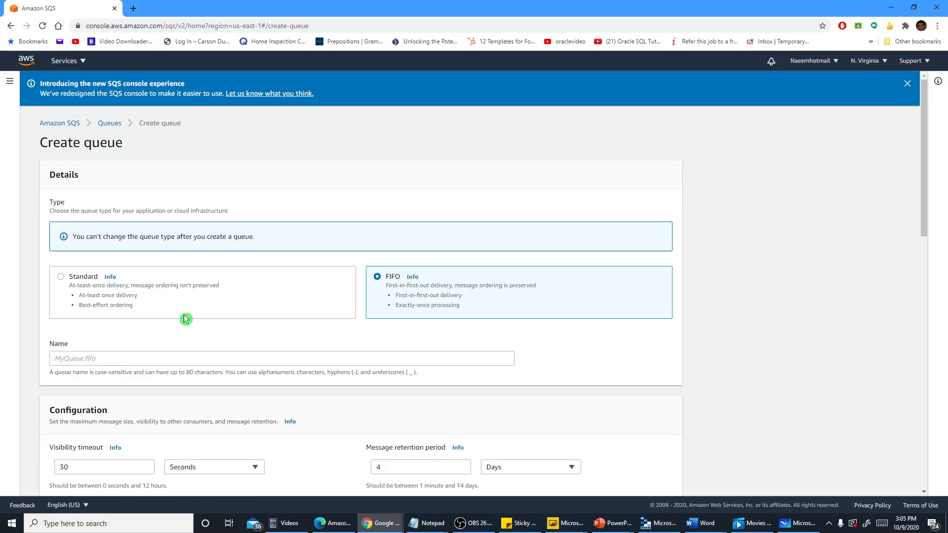
# Switch the new queue's type to Standard and review its configuration and access policy settings
pyautogui.click(62, 279)
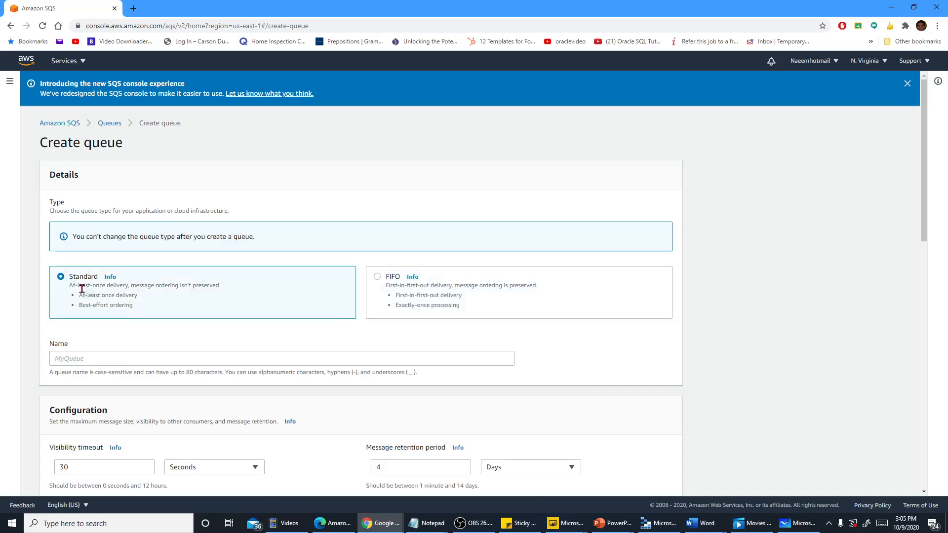
pyautogui.scroll(-3, 145, 330)
pyautogui.scroll(-8, 144, 330)
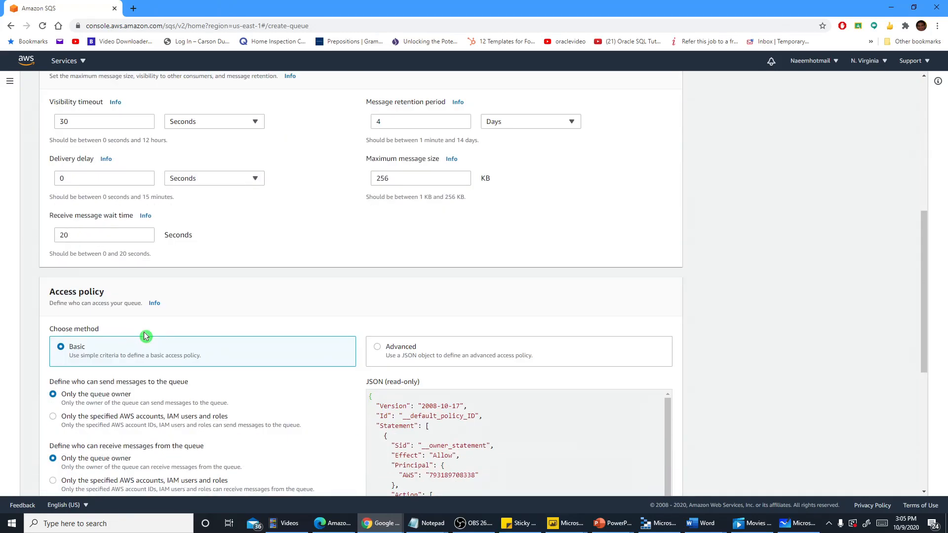
pyautogui.scroll(-3, 146, 336)
pyautogui.scroll(15, 146, 336)
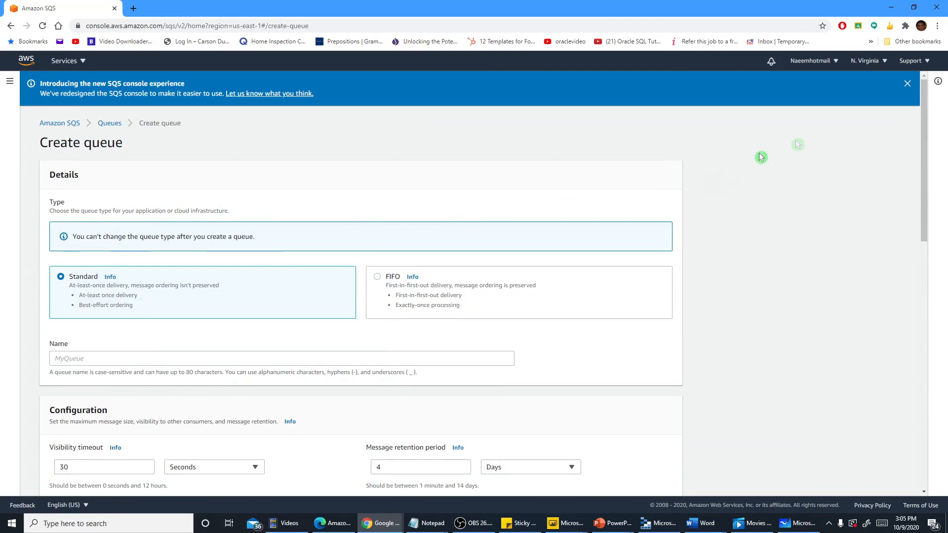
# Leave the unsaved queue form for the Amazon SQS home page and close the console's browser tab
pyautogui.click(906, 84)
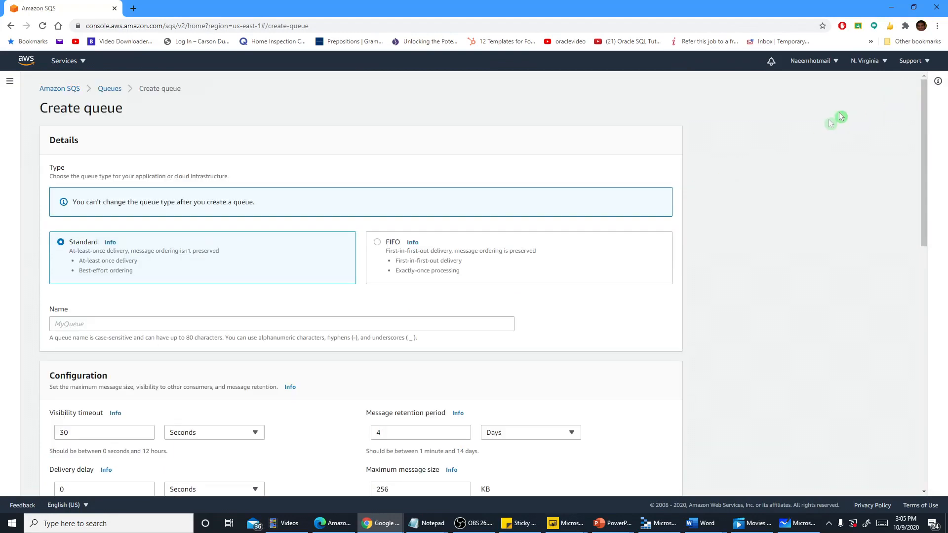
pyautogui.click(64, 92)
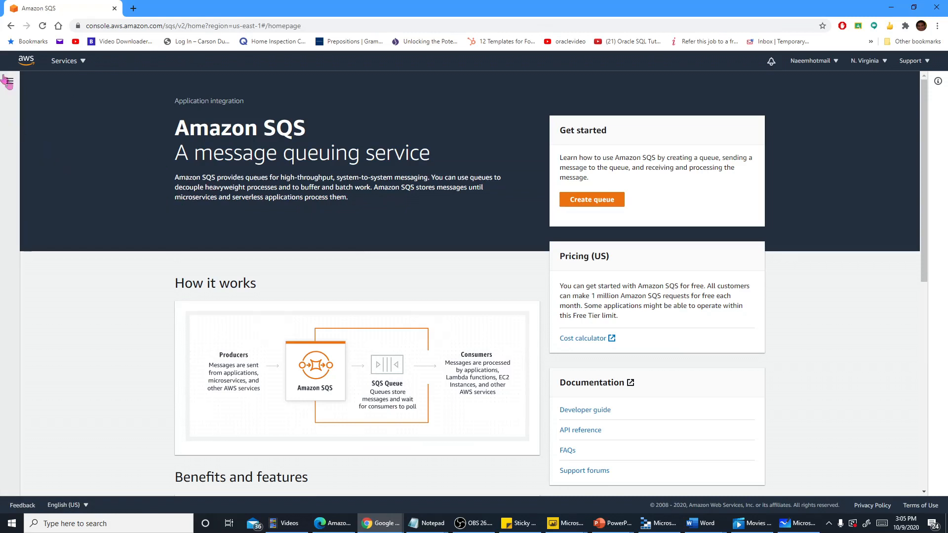
pyautogui.click(114, 9)
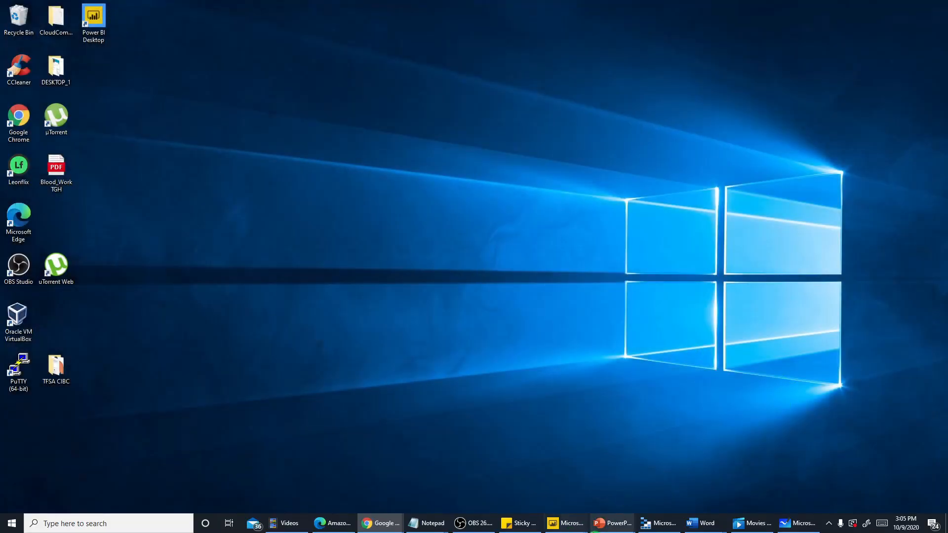
# Switch to the AWS SQS presentation in PowerPoint and start the slide show from the current Demo slide
pyautogui.click(612, 523)
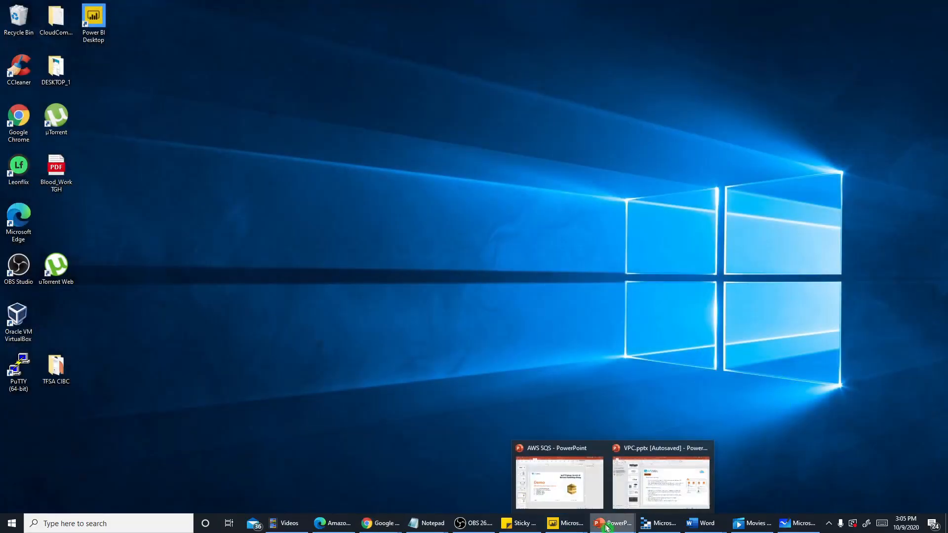
pyautogui.click(566, 445)
pyautogui.click(598, 519)
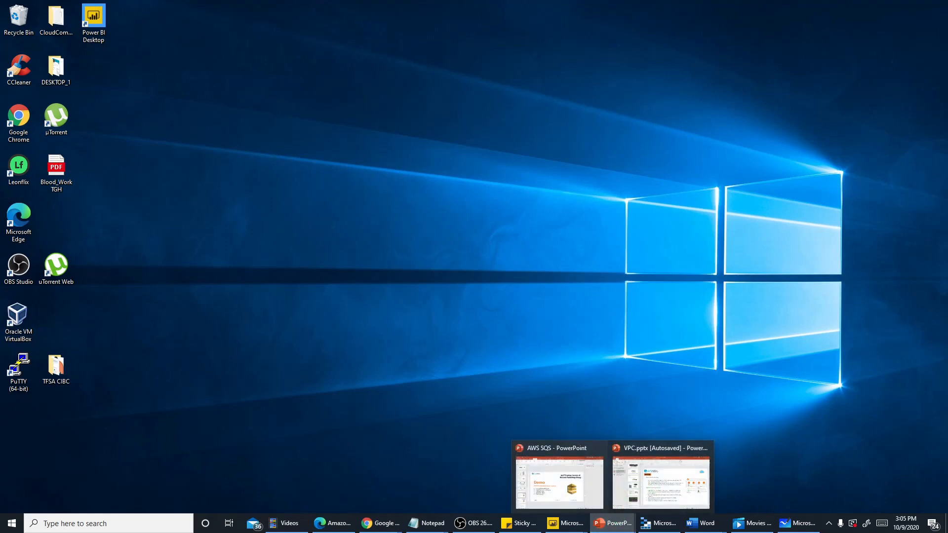
pyautogui.hotkey('shift', 'F5')
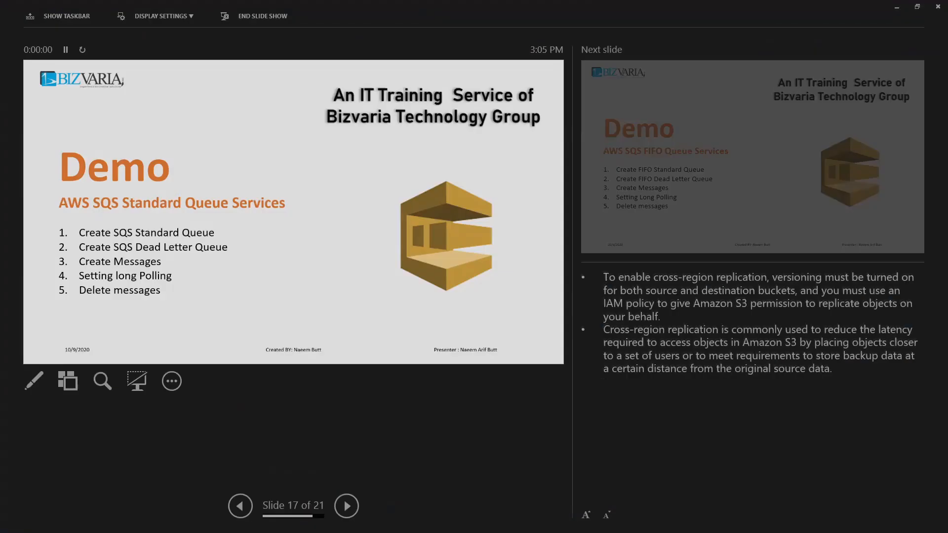
# Swap the presenter view with the slide show and advance to the Message Attributes slide
pyautogui.click(189, 19)
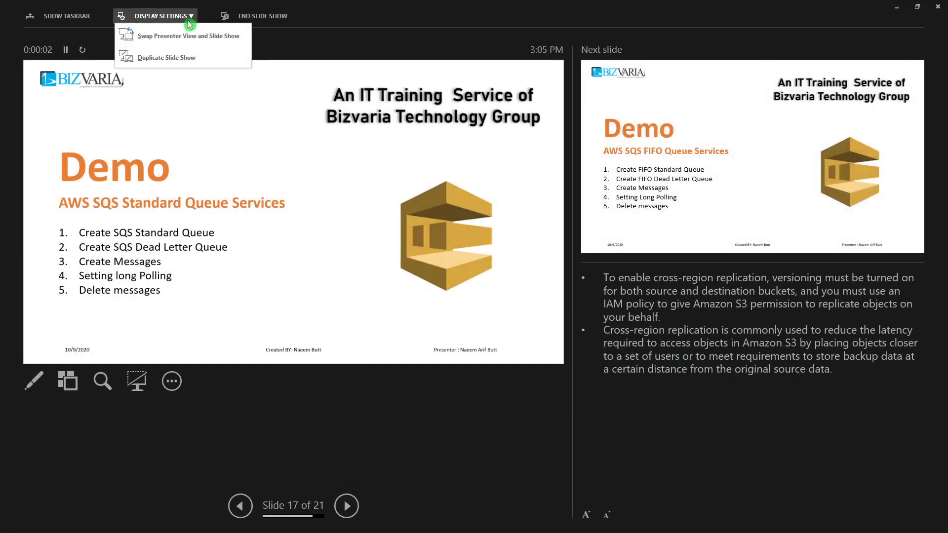
pyautogui.click(170, 38)
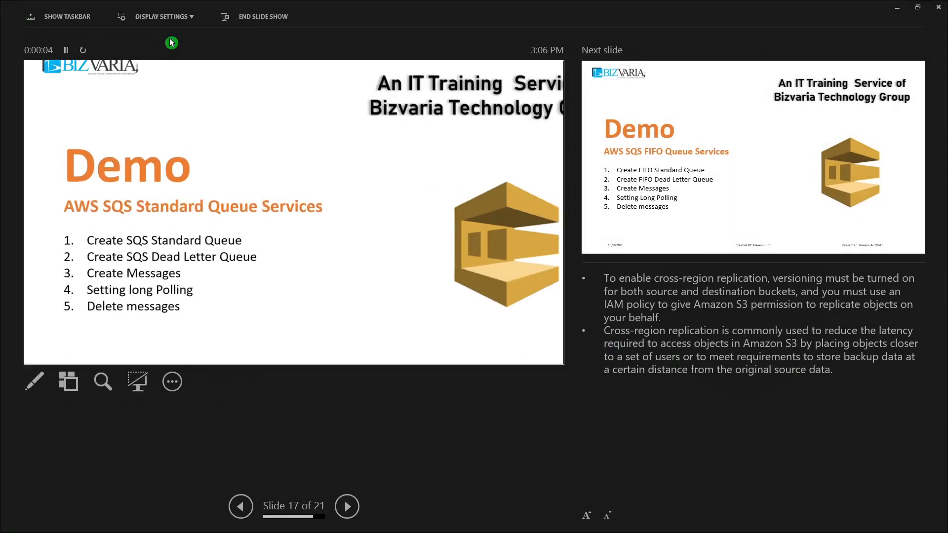
pyautogui.press('Right')
pyautogui.press('Right')
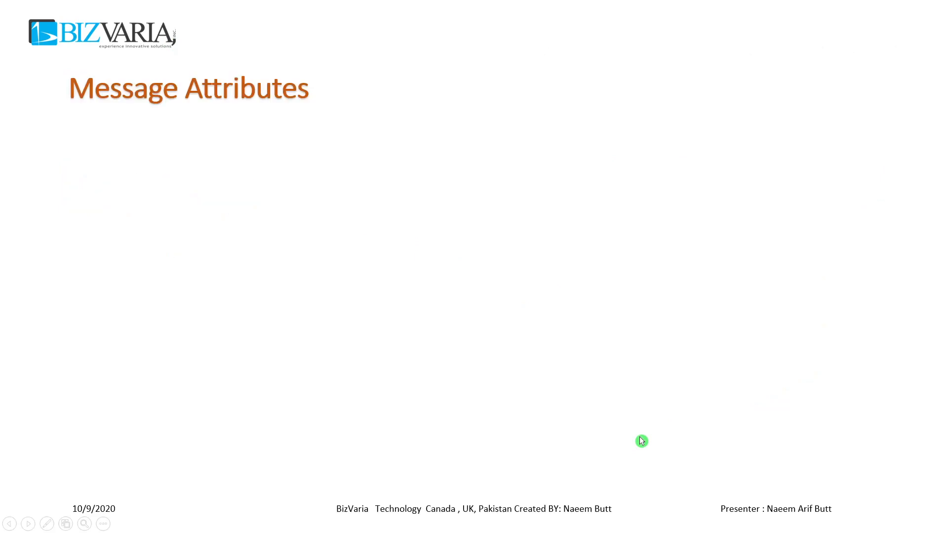